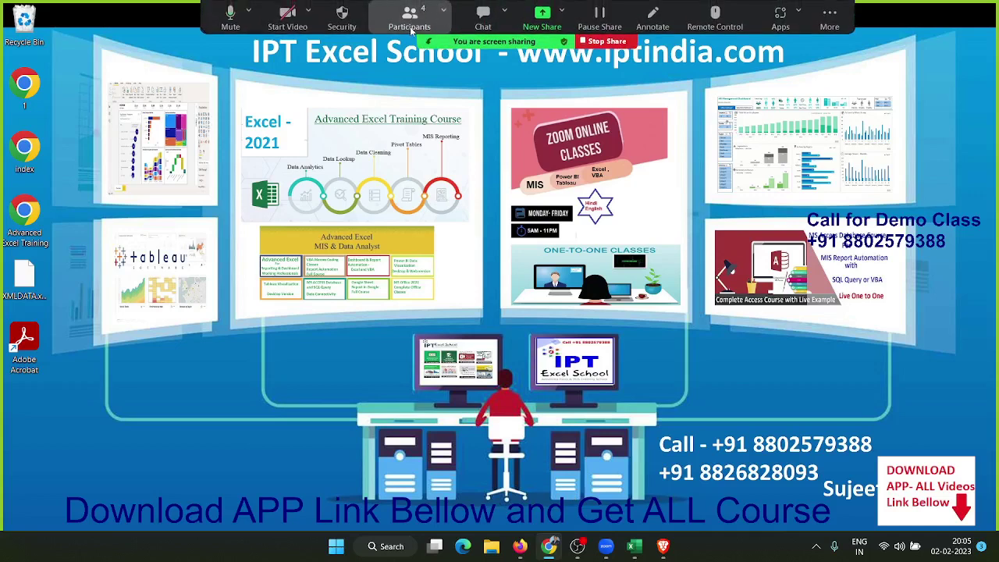
Allow all three Zoom participants to record local files, close the participant list, and show Start.
left_click(410, 27)
mouse_move(499, 209)
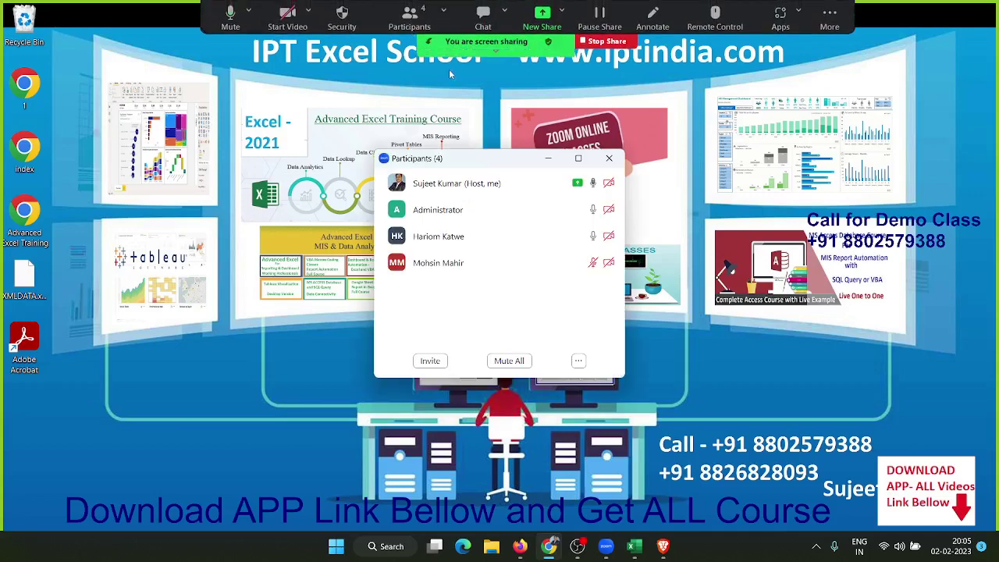
left_click(607, 210)
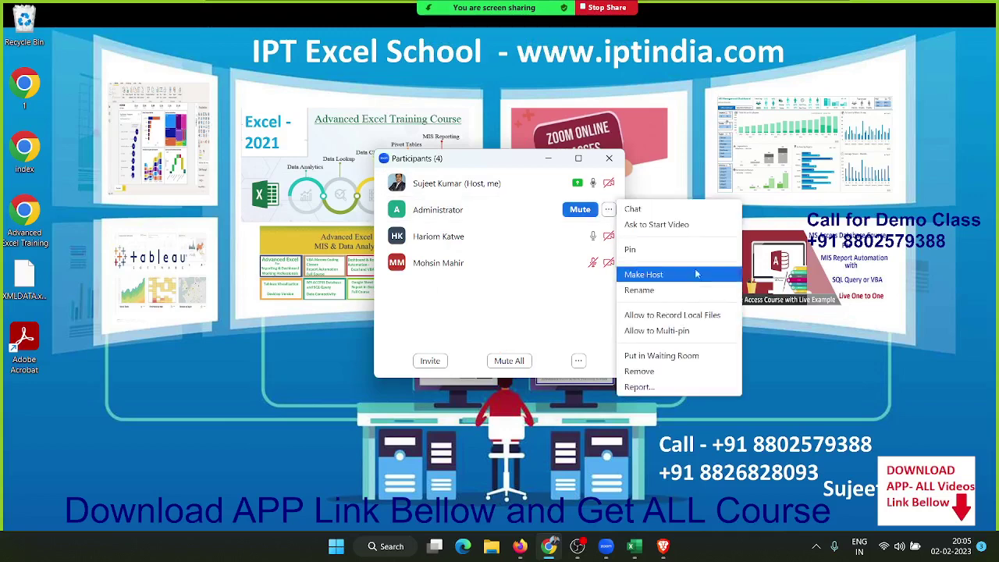
left_click(698, 315)
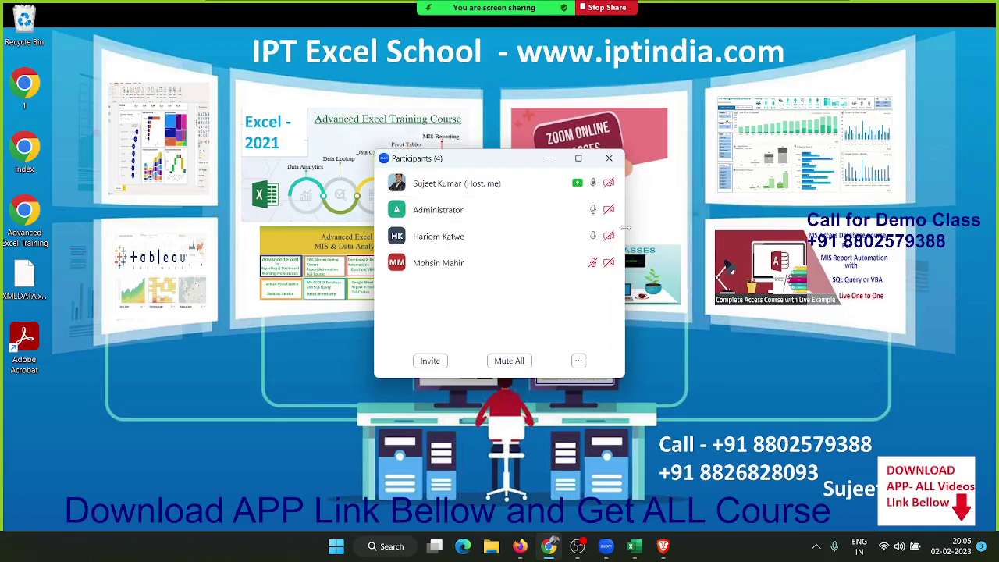
left_click(608, 235)
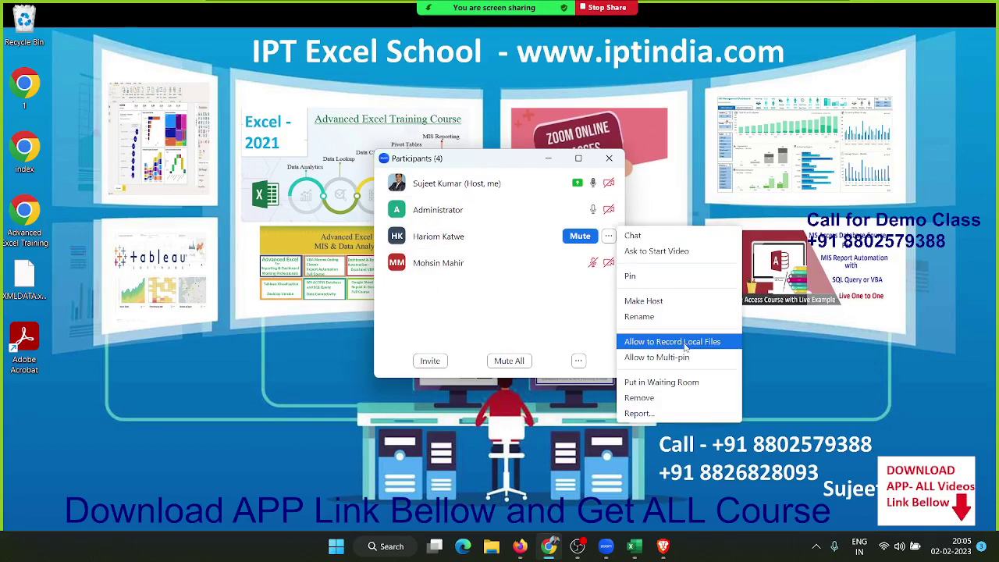
left_click(680, 344)
mouse_move(469, 263)
left_click(608, 263)
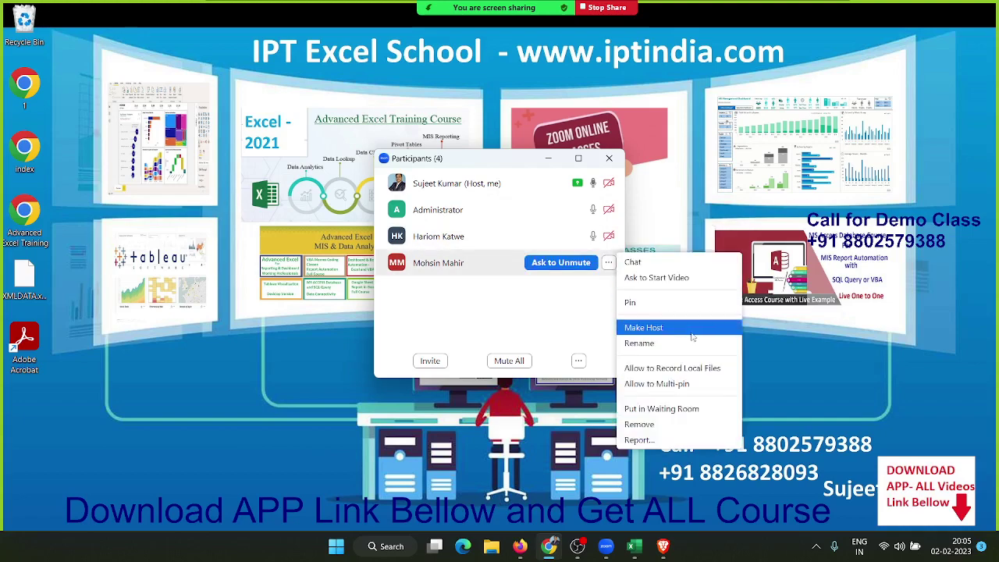
left_click(706, 365)
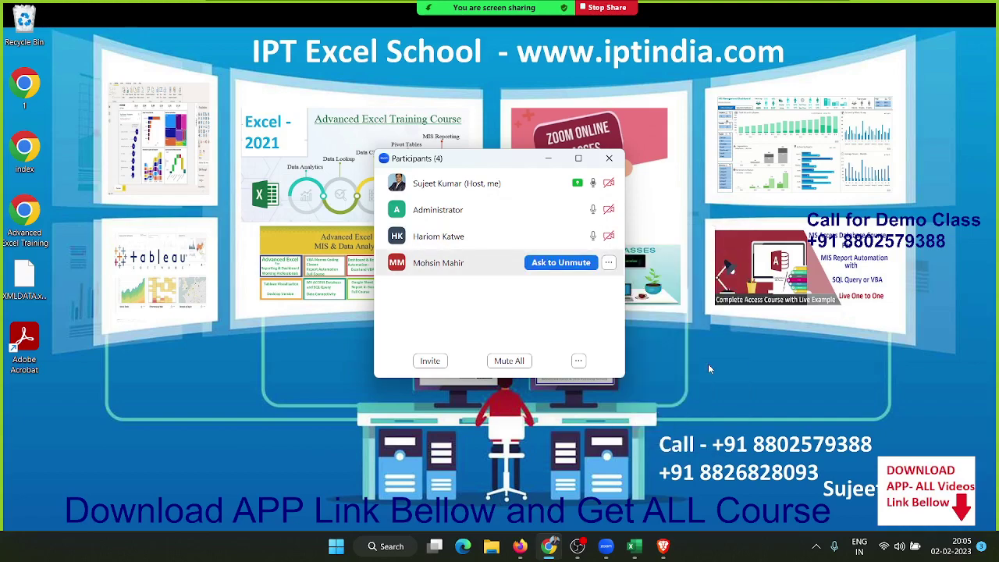
left_click(609, 159)
key("super")
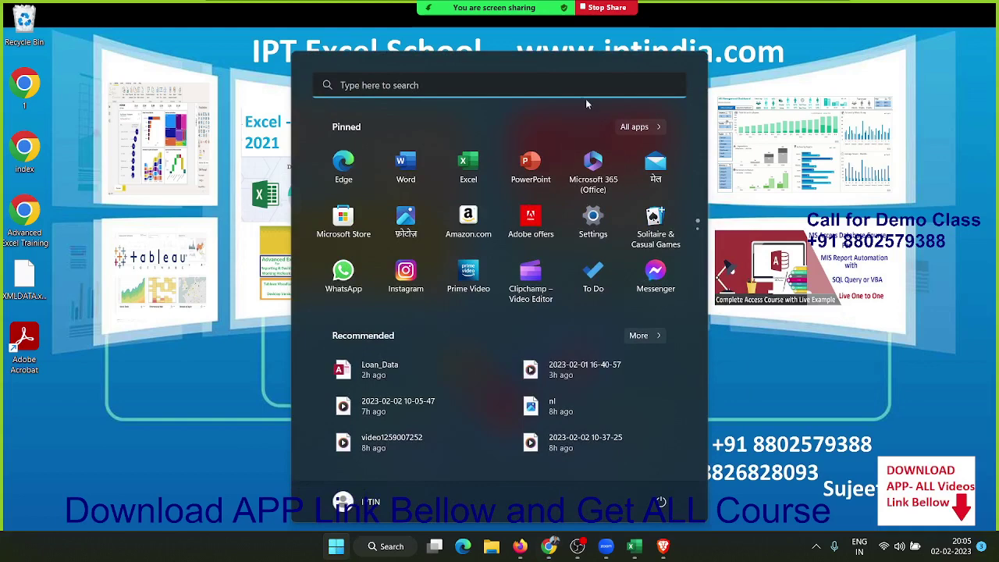
Launch Excel into a new blank workbook, select F6 on the Developer tab, and open Record Macro.
left_click(476, 166)
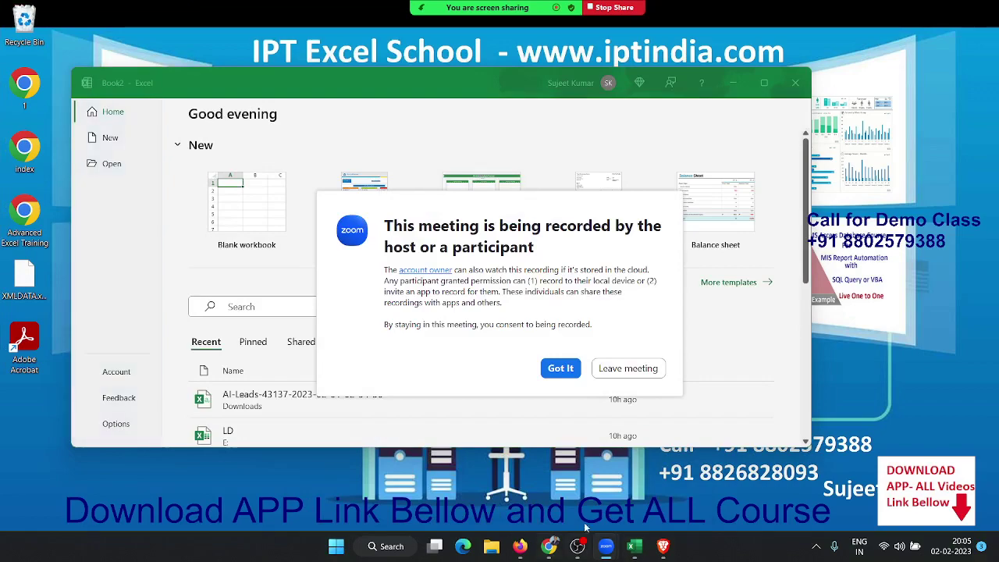
left_click(560, 370)
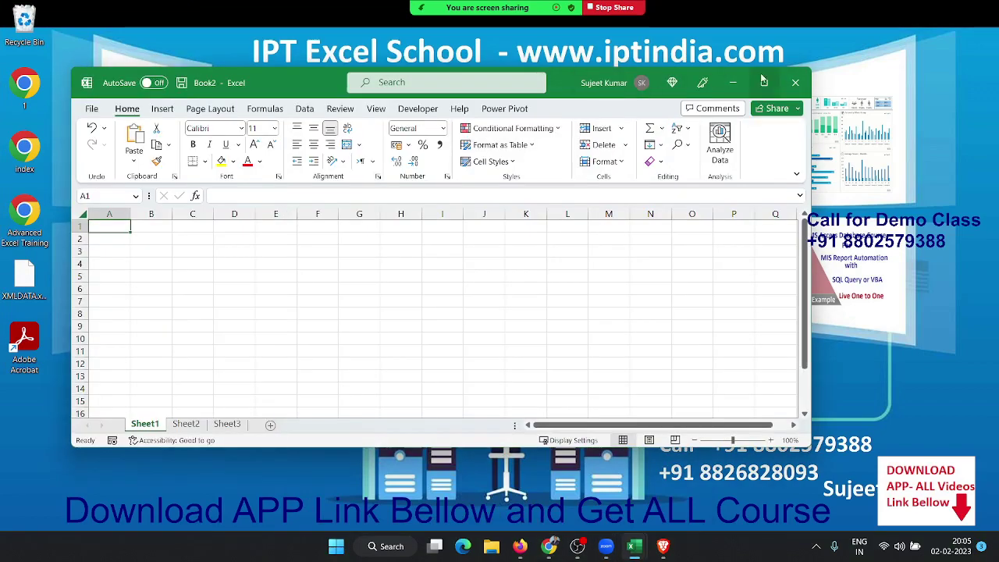
left_click(762, 80)
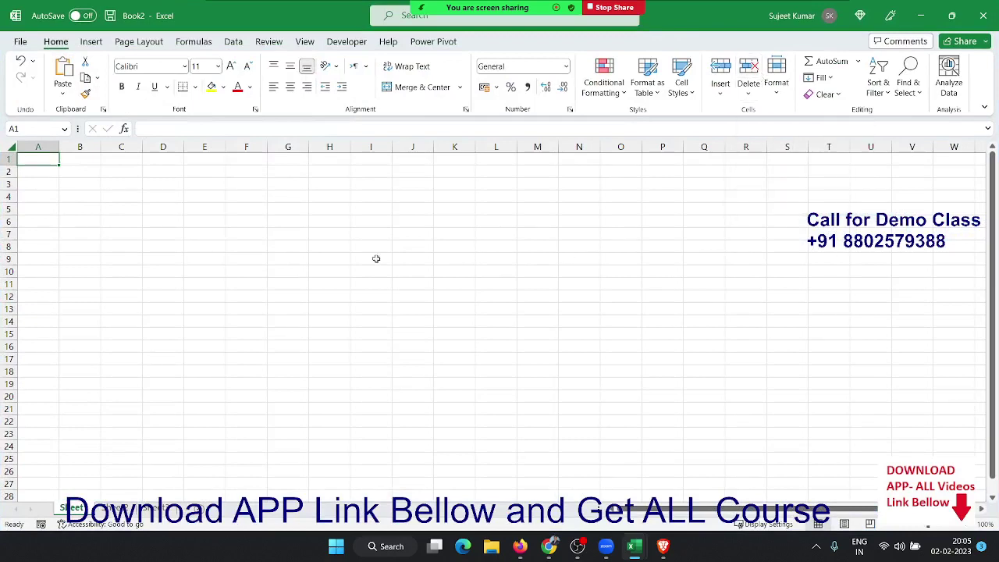
left_click(348, 42)
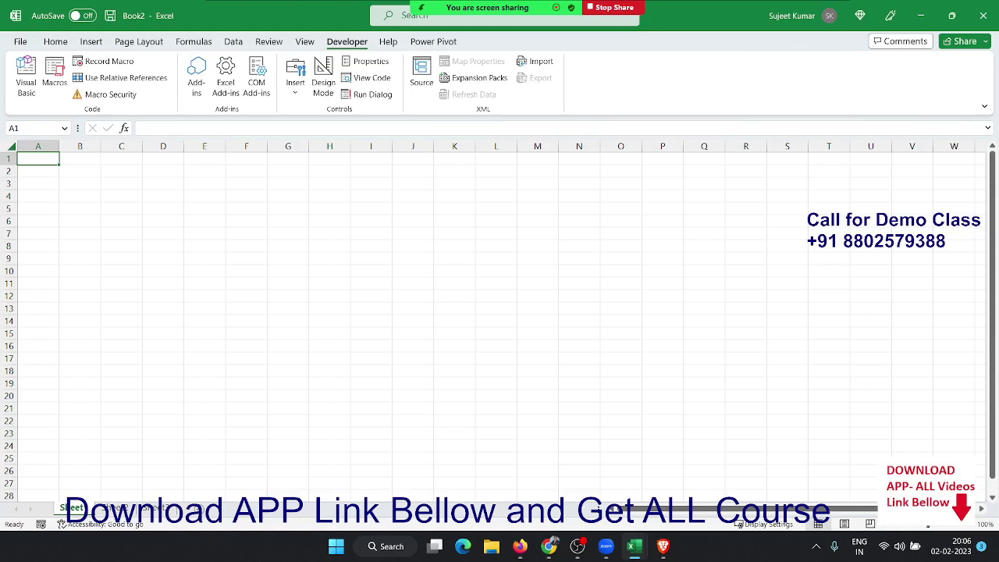
left_click(240, 226)
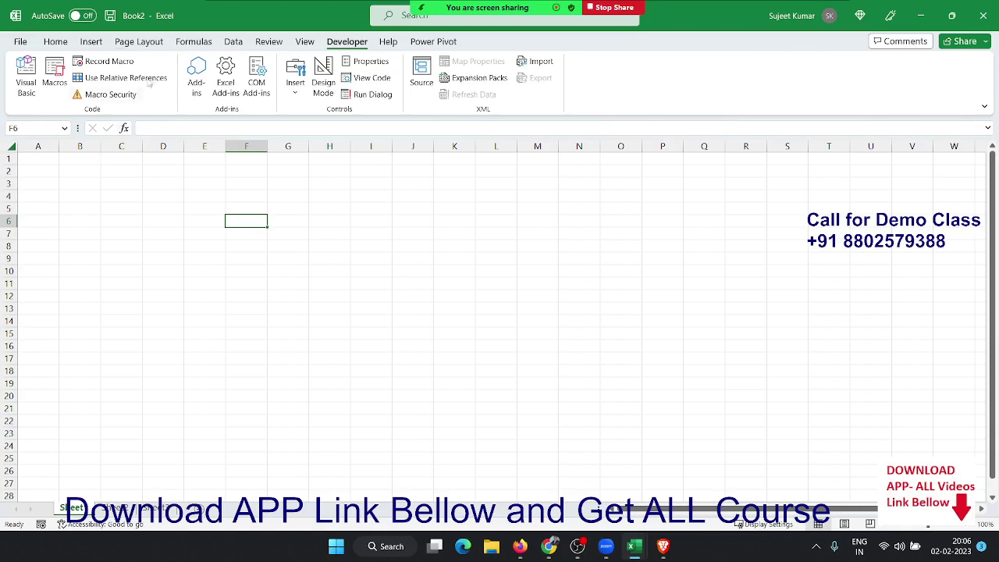
left_click(124, 62)
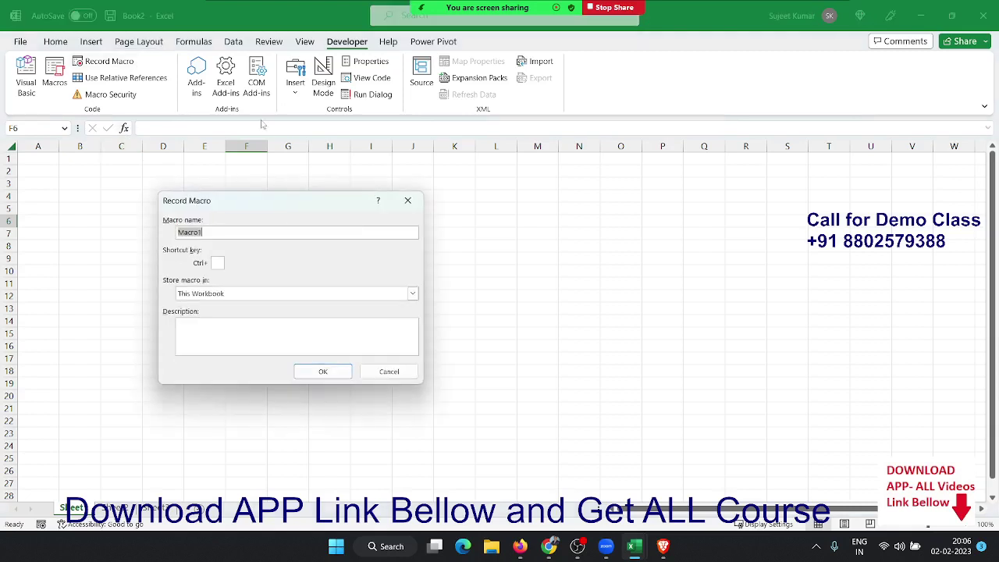
Record Macro1 entering the headings Name, Roll and Marks into B1:D1, then stop recording.
left_click(313, 378)
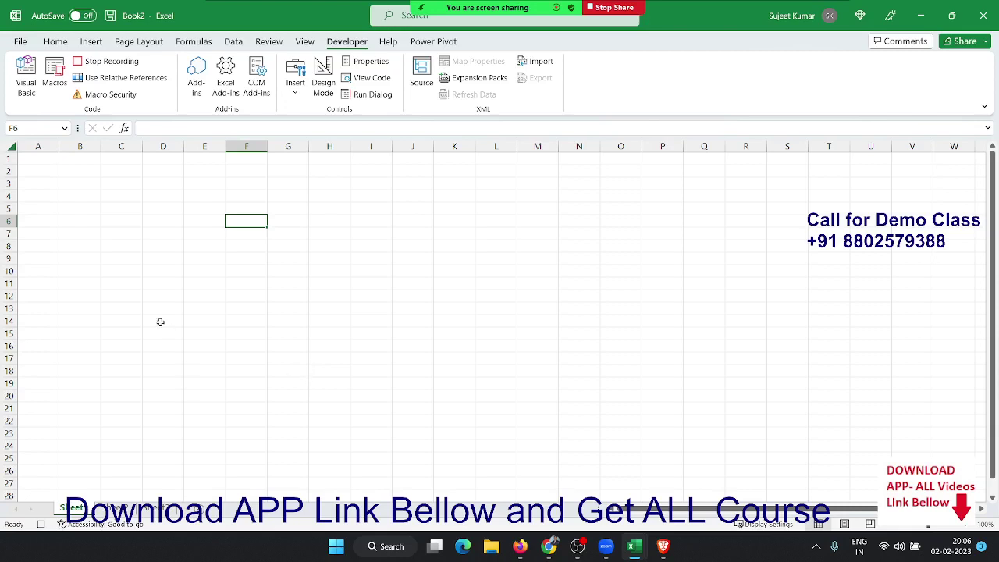
left_click(90, 160)
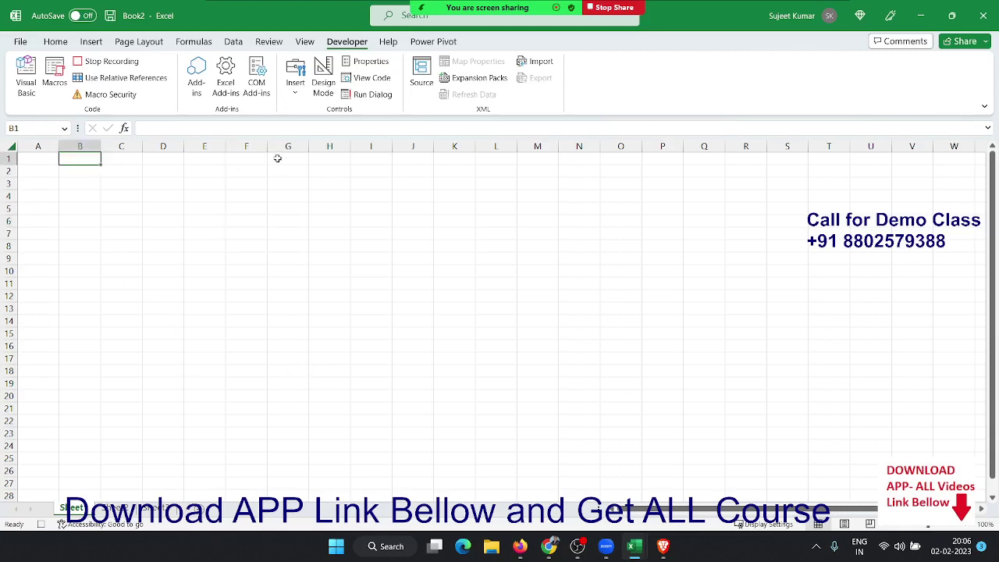
type("Na")
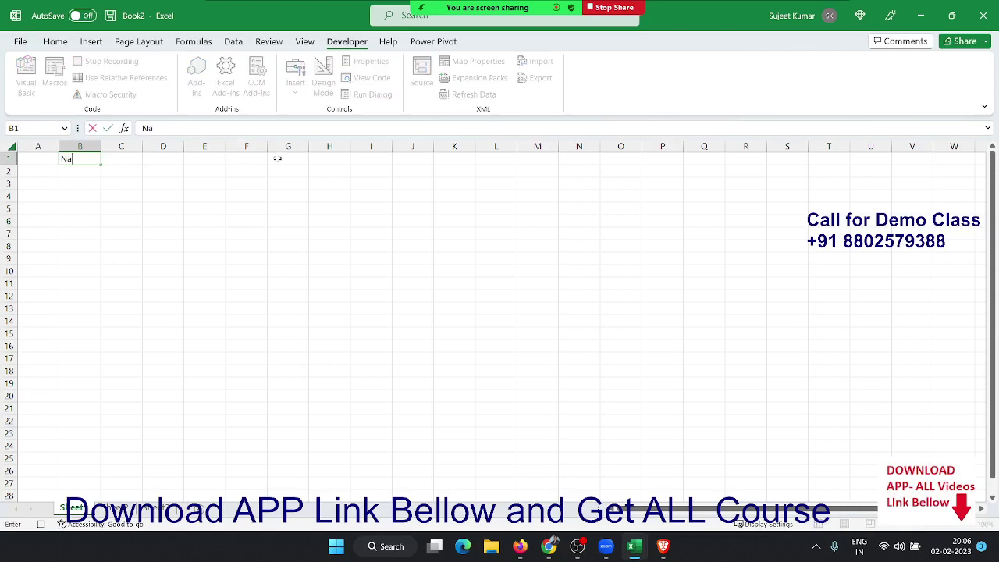
type("me")
left_click(120, 160)
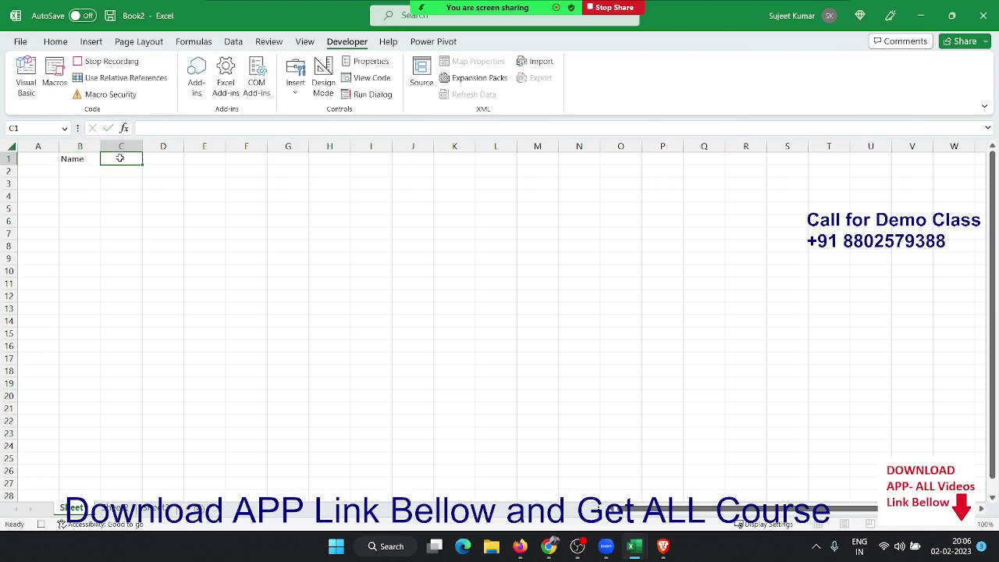
type("Roll")
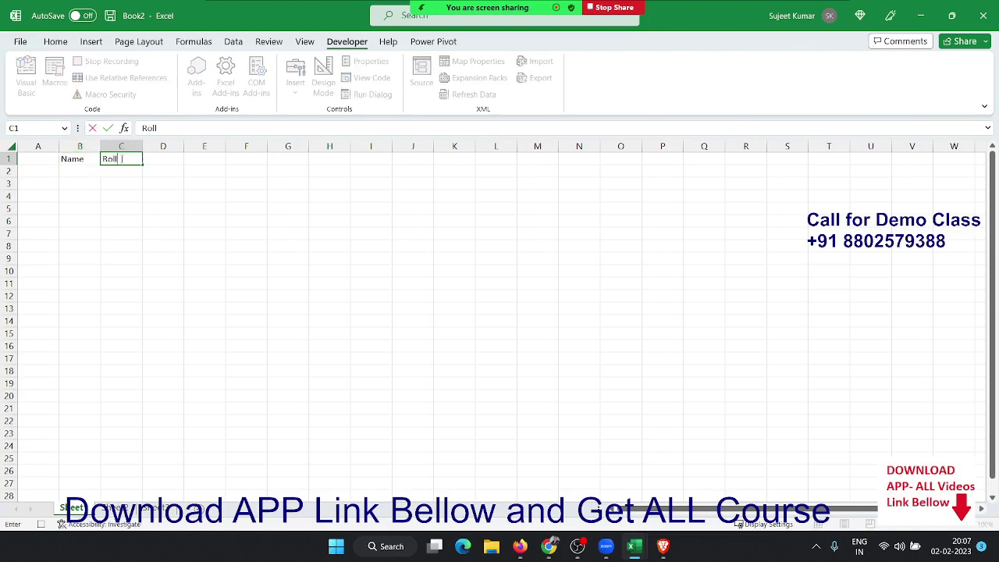
key("Tab")
type("Ma")
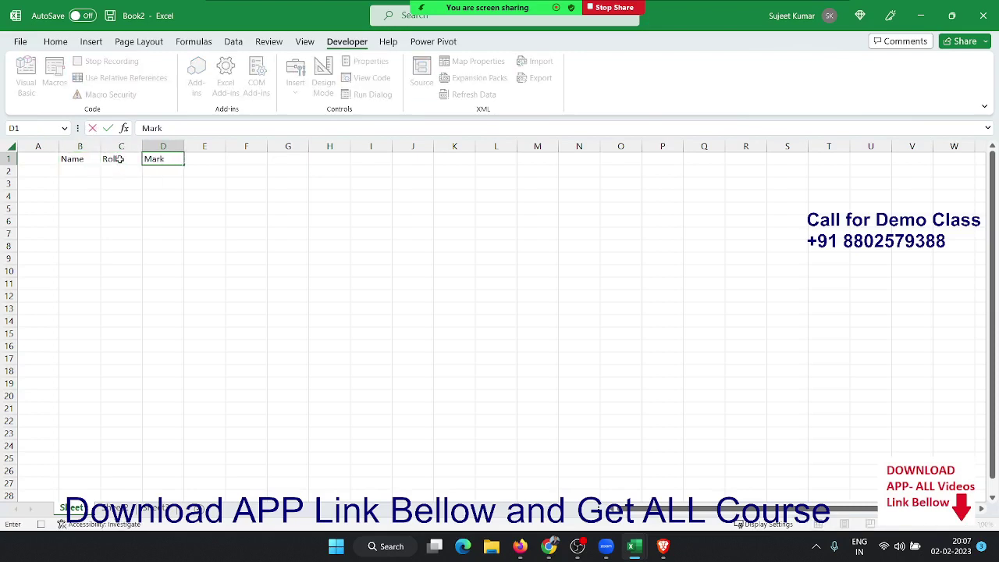
key("Return")
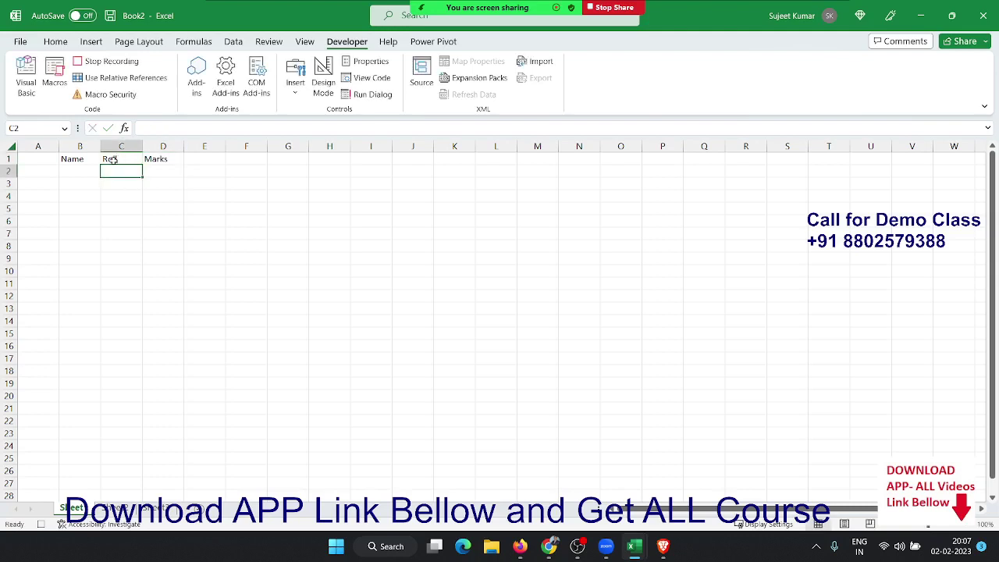
left_click(102, 61)
Open Macro1 in the VBA editor, delete all its code, and switch back to the worksheet.
left_click(62, 76)
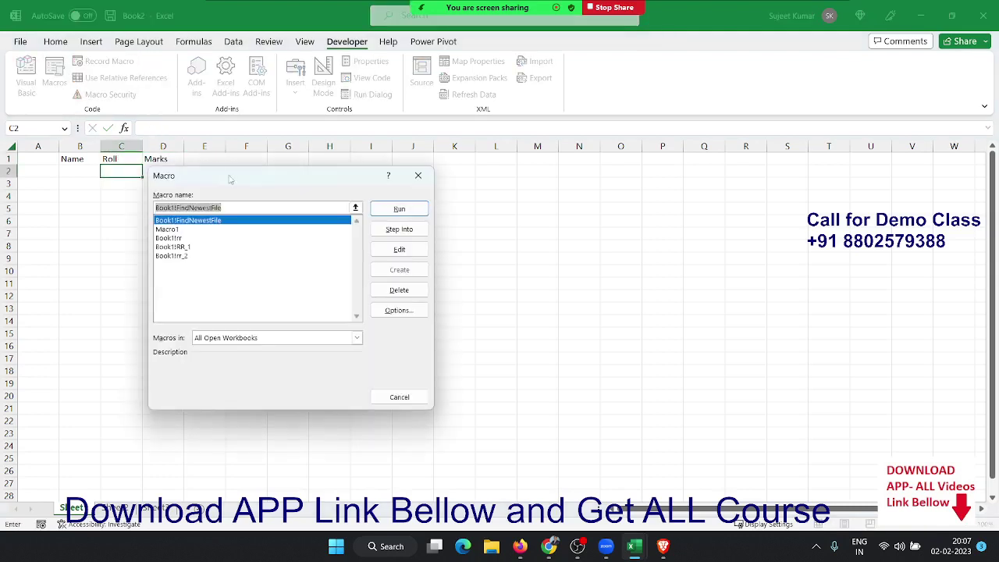
left_click(179, 231)
left_click(421, 250)
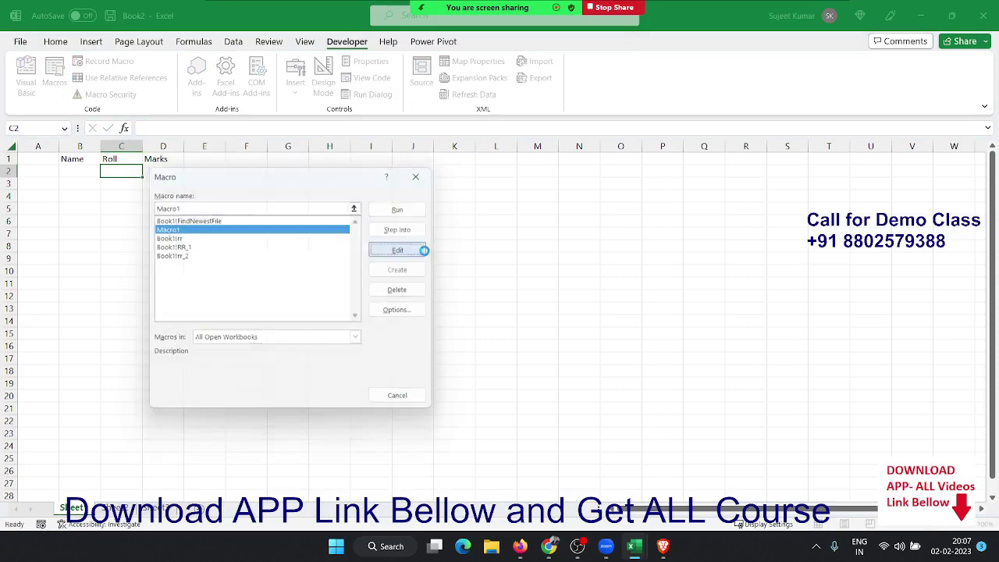
left_click_drag(306, 237, 123, 75)
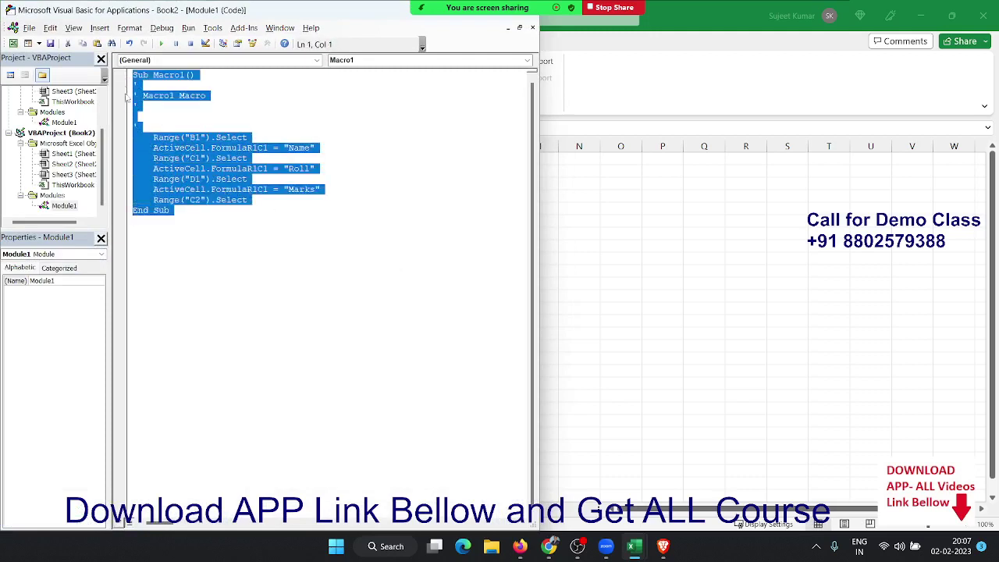
left_click(196, 226)
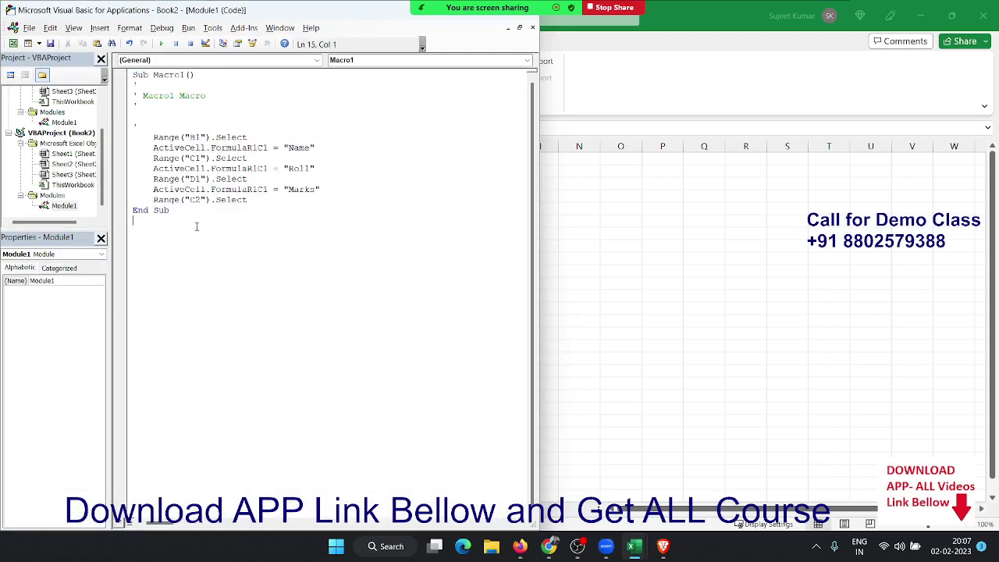
key("ctrl+a")
key("Delete")
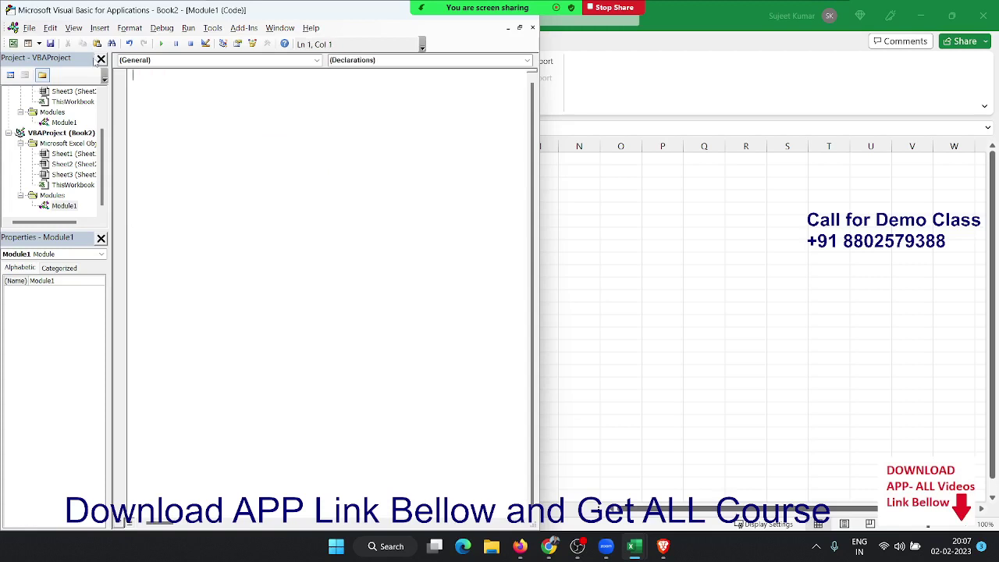
left_click(615, 183)
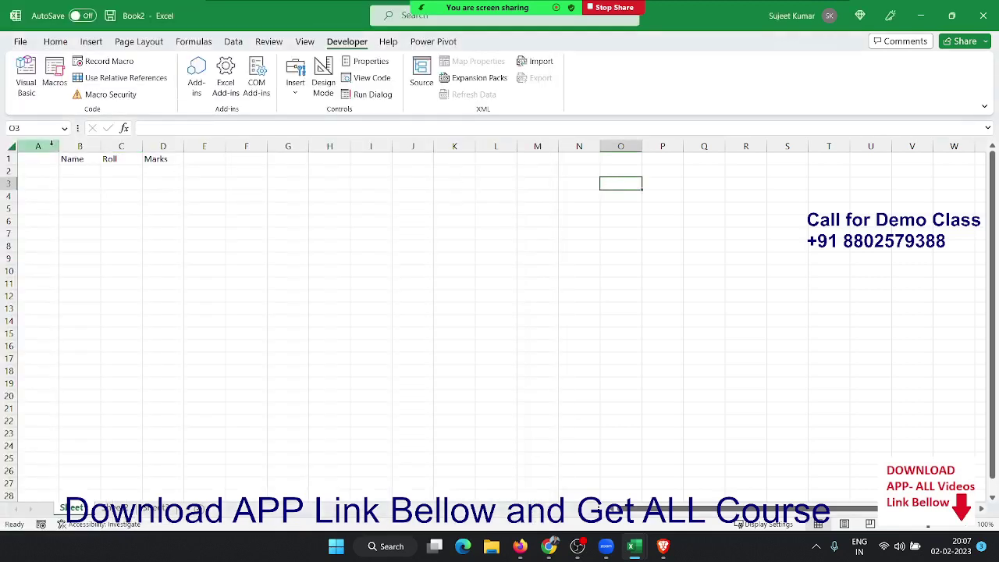
Clear the Name, Roll and Marks headings and close the workbook without saving.
left_click_drag(78, 159, 204, 159)
key("Delete")
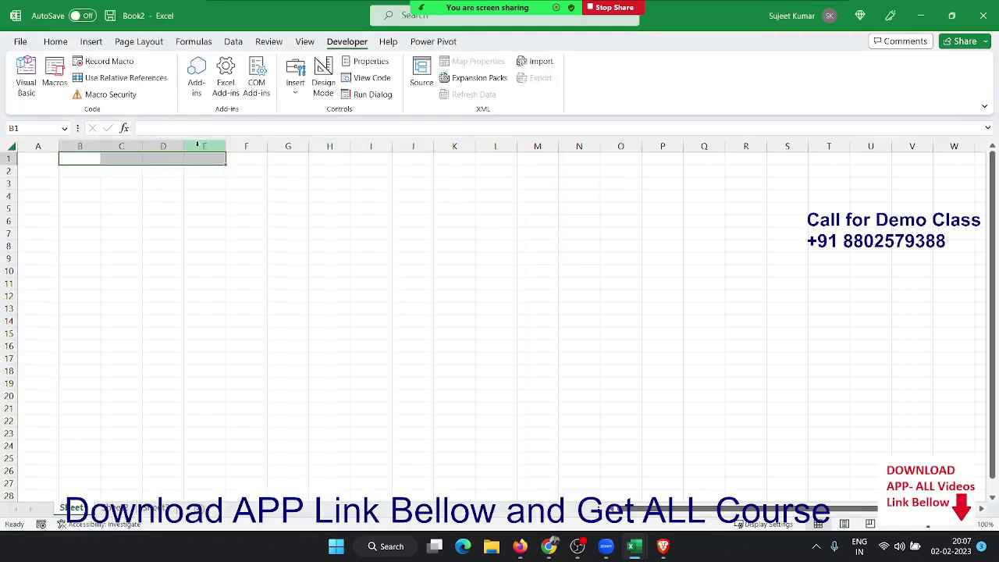
left_click(983, 15)
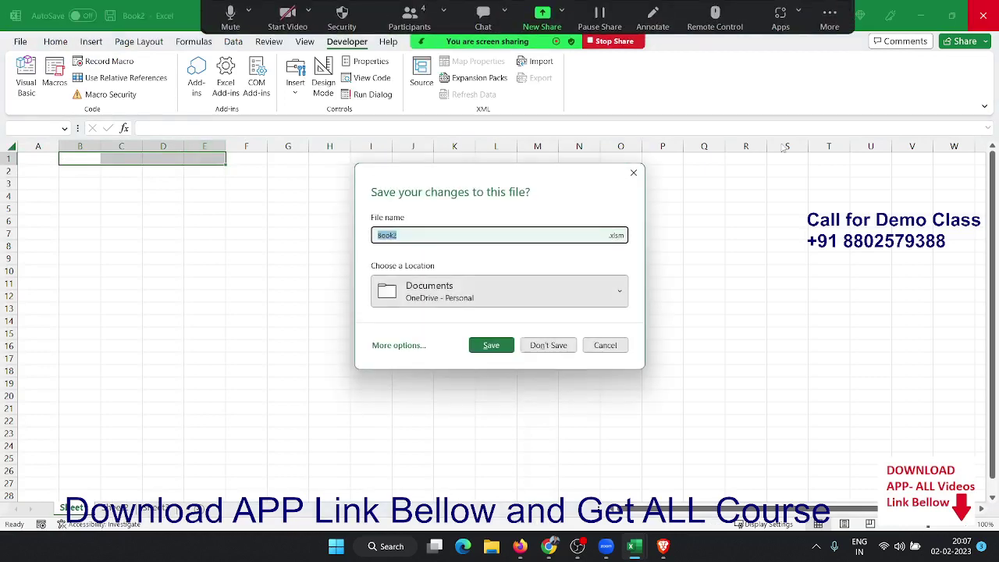
left_click(543, 341)
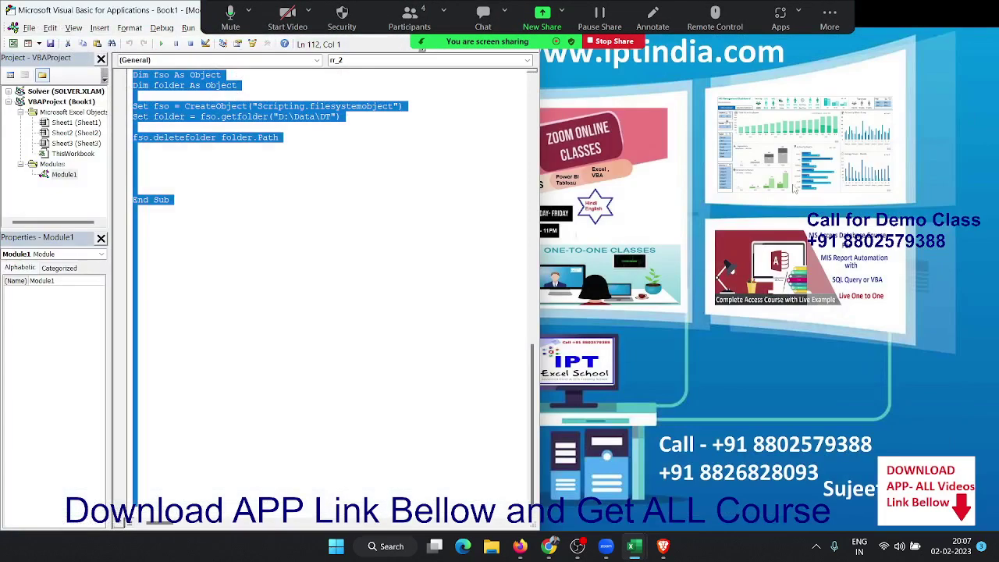
Close the VBA editor and Book1 without saving its changes, leaving the Start menu up.
double_click(98, 18)
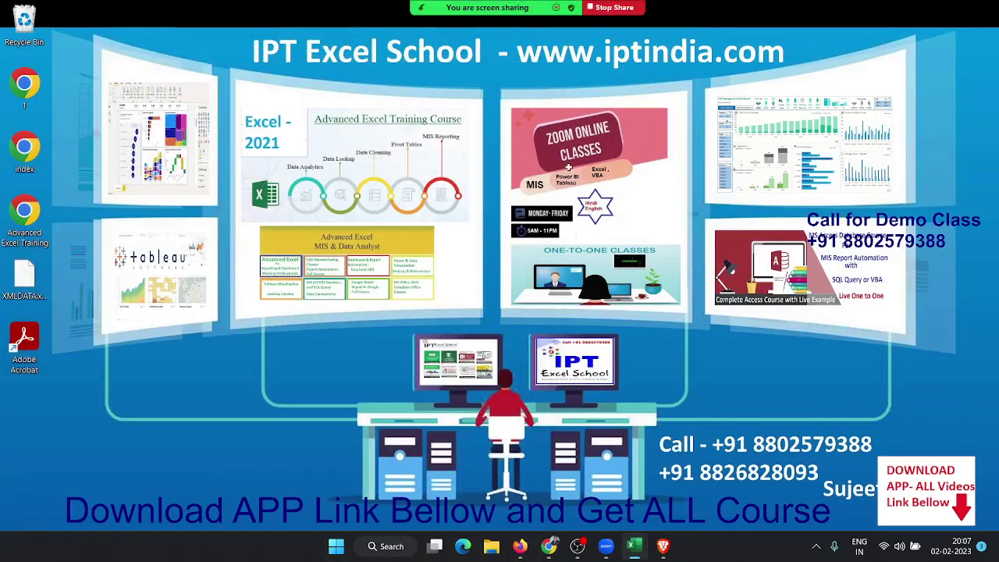
left_click(521, 55)
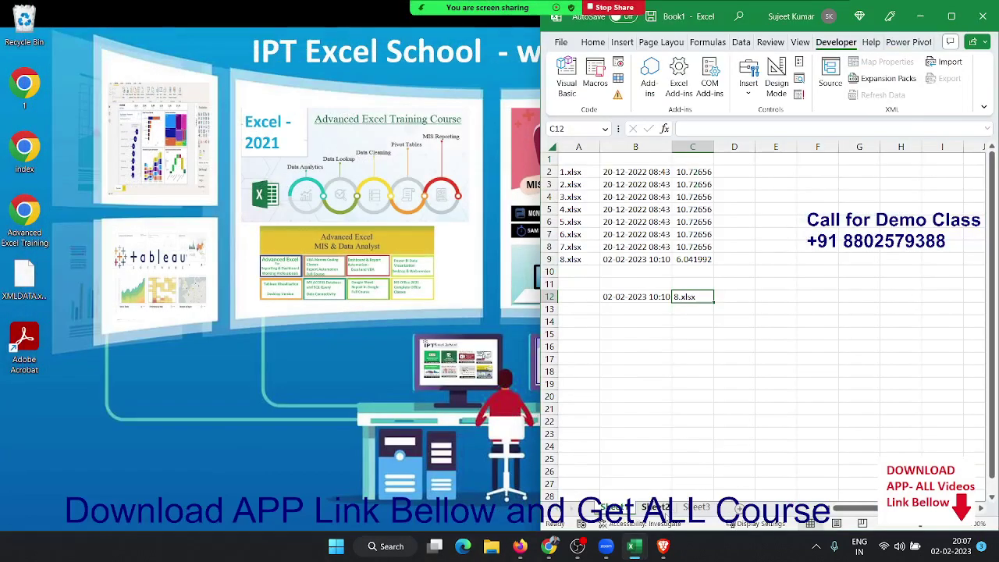
left_click(982, 15)
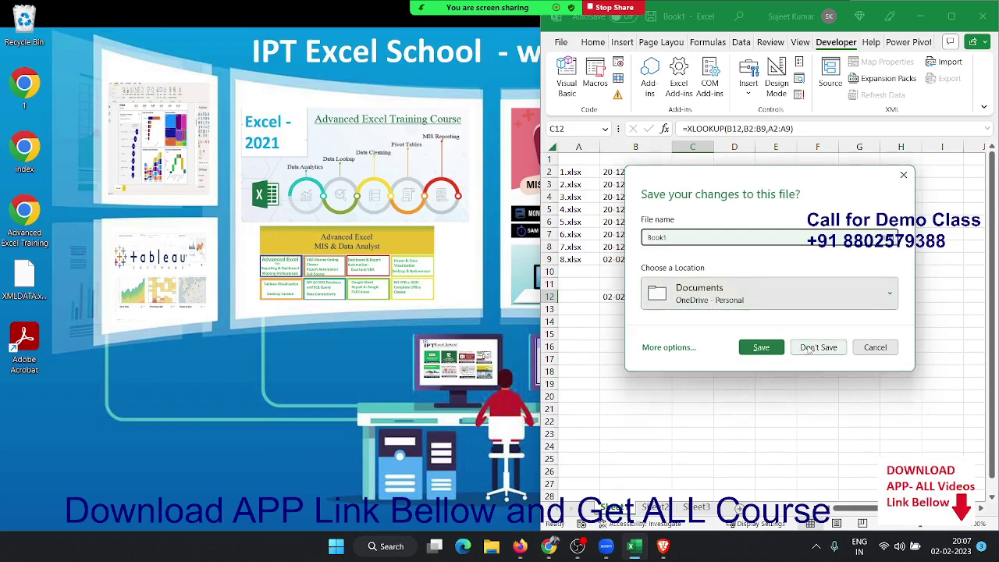
left_click(811, 347)
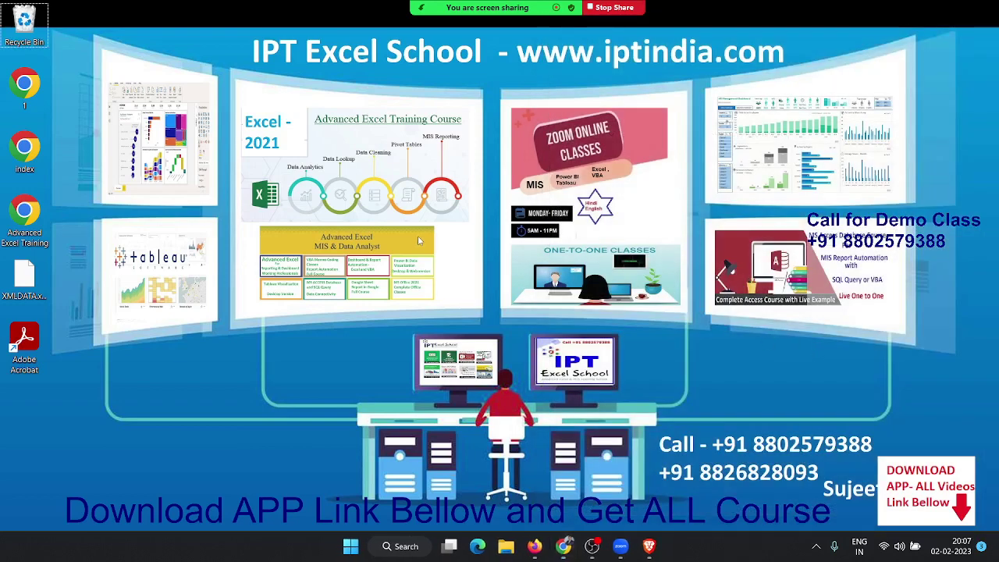
key("super")
Launch Excel from a Start search for 'excel' and open a maximized blank workbook.
type("excel")
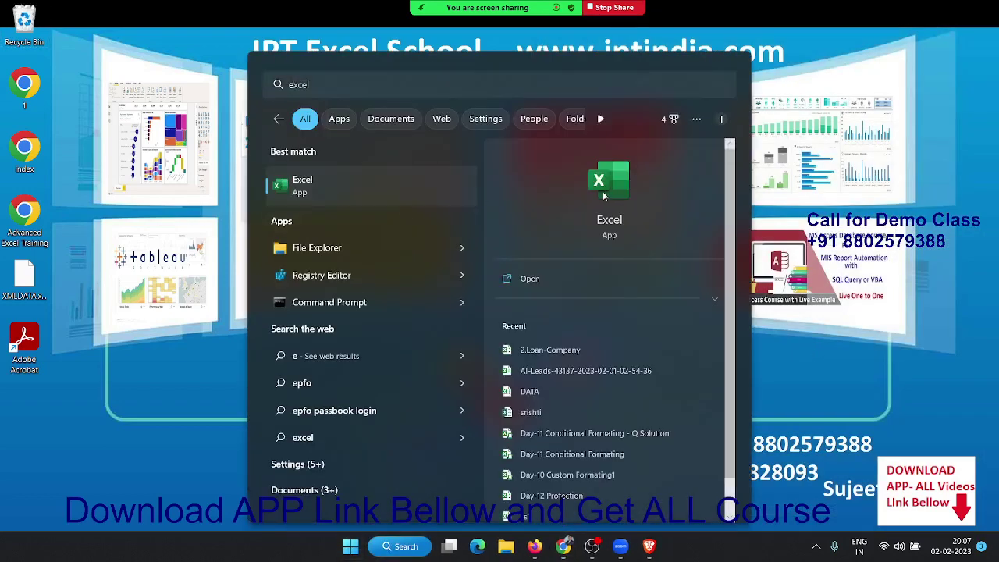
left_click(603, 192)
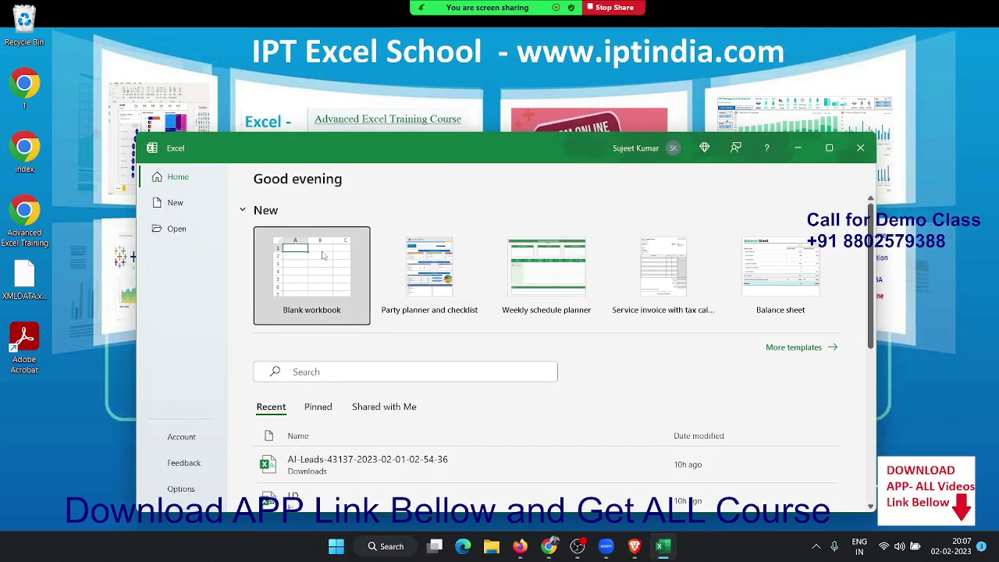
left_click(350, 242)
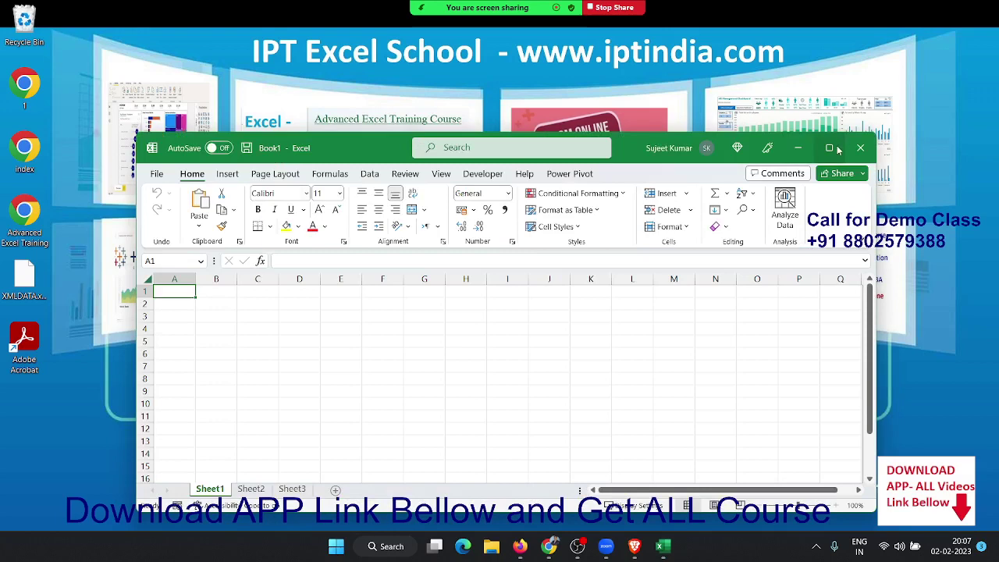
left_click(835, 148)
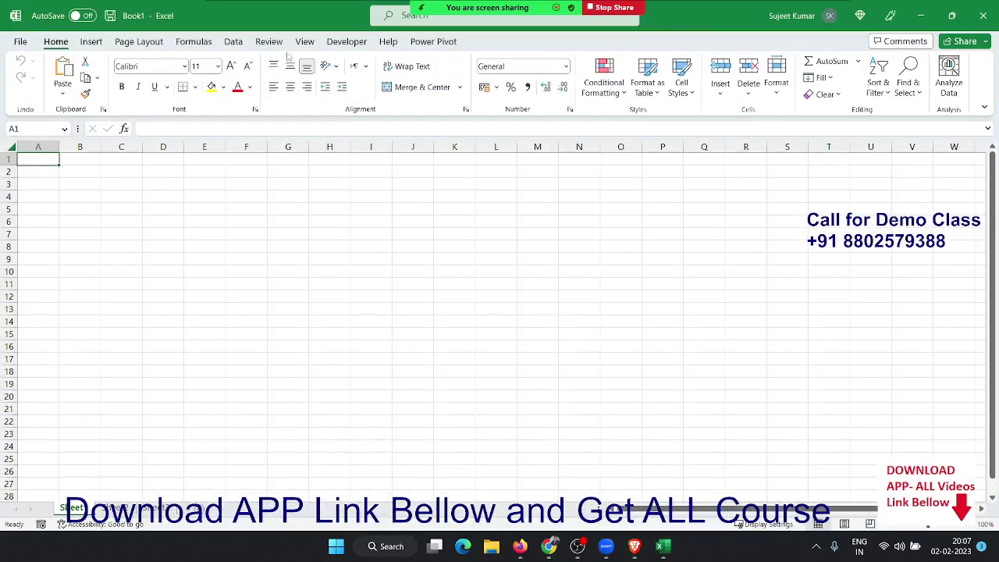
Start recording a new macro that types Name into B1 and then selects C6.
left_click(355, 44)
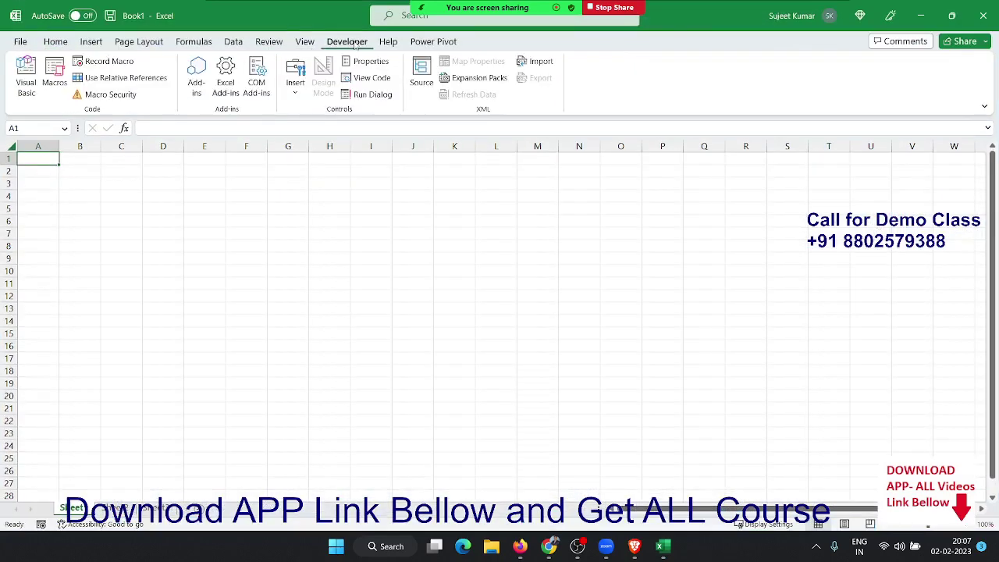
left_click(109, 60)
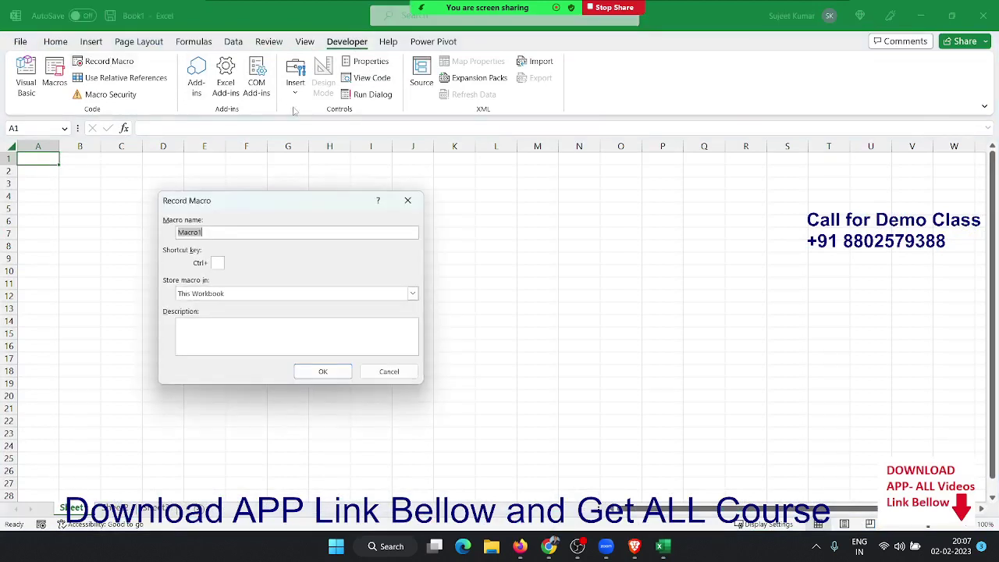
left_click(334, 372)
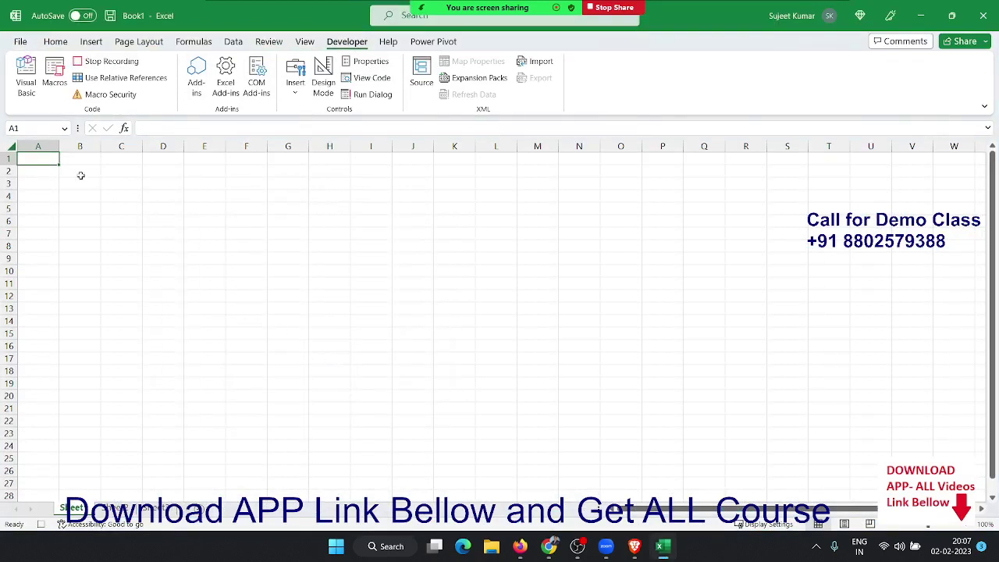
left_click(81, 158)
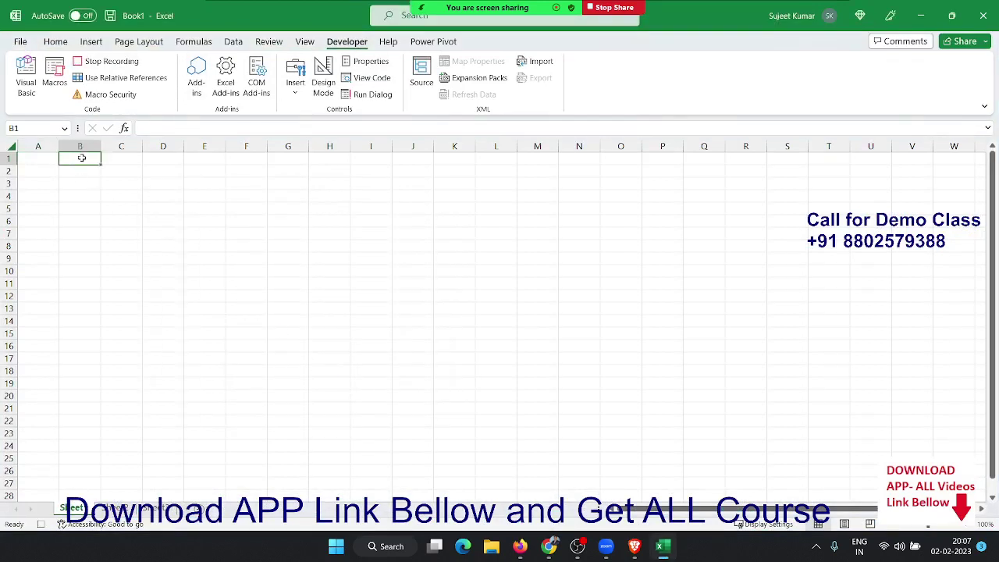
type("Name")
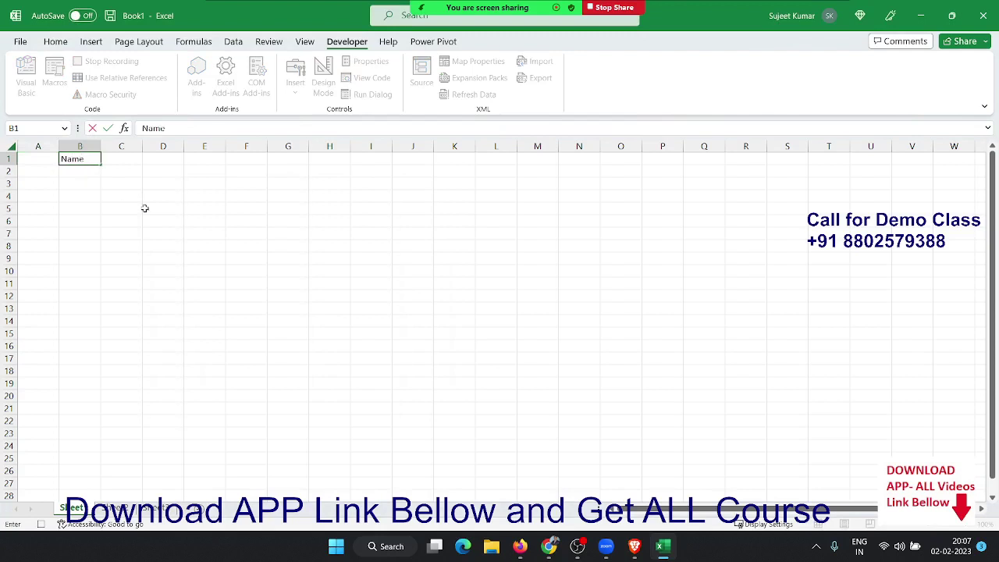
left_click(125, 222)
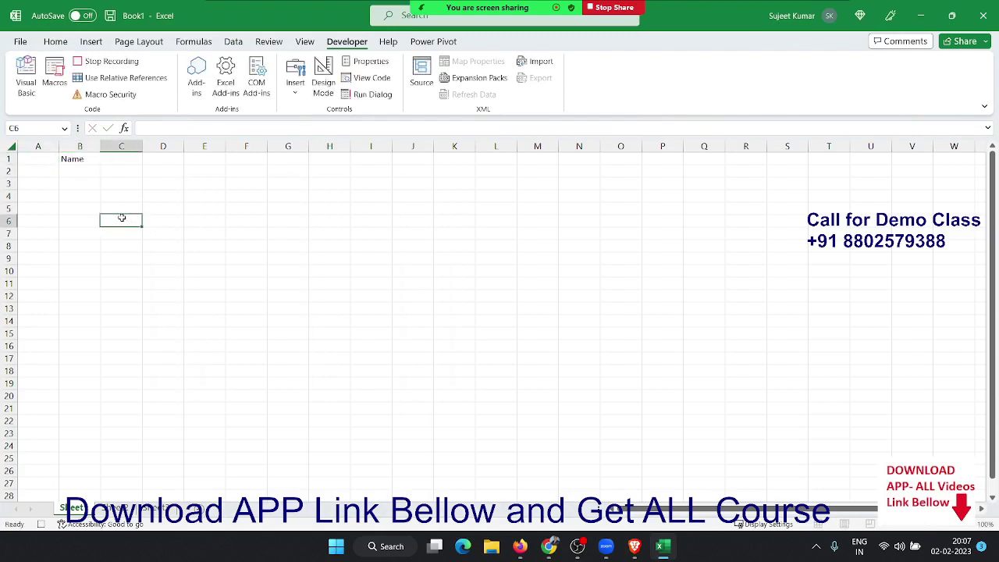
Stop the recording and open Module1 in the Visual Basic editor.
left_click(117, 61)
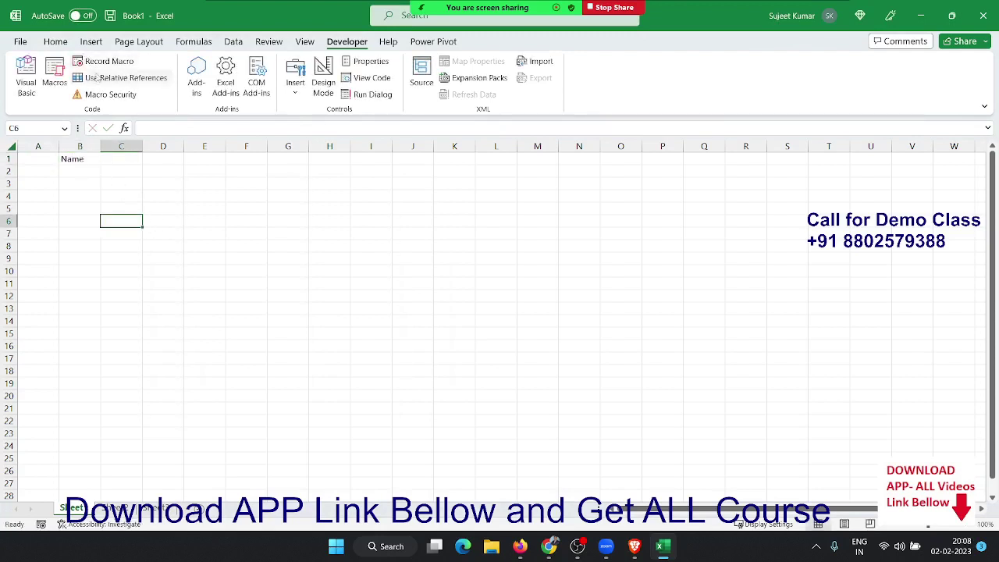
left_click(26, 82)
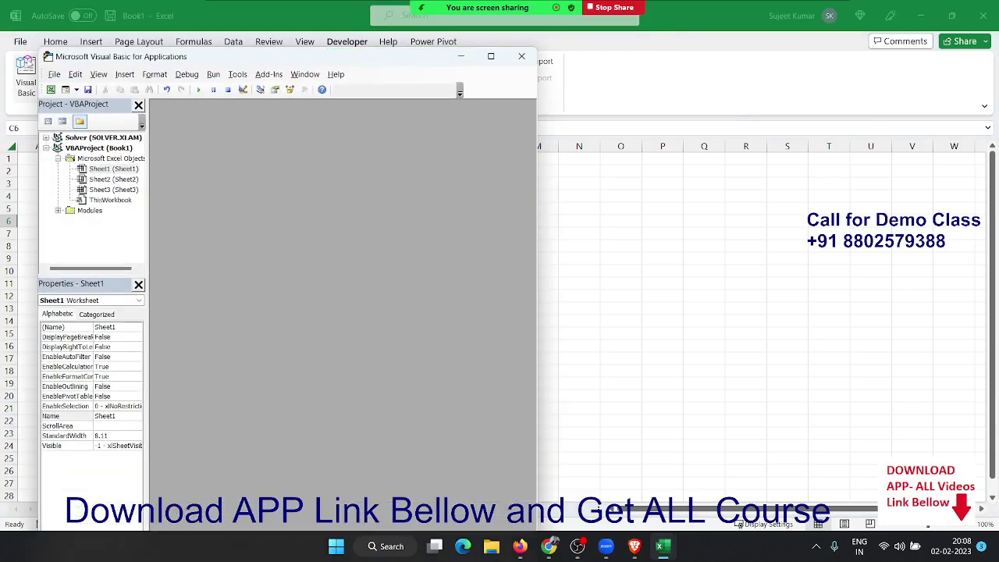
double_click(86, 211)
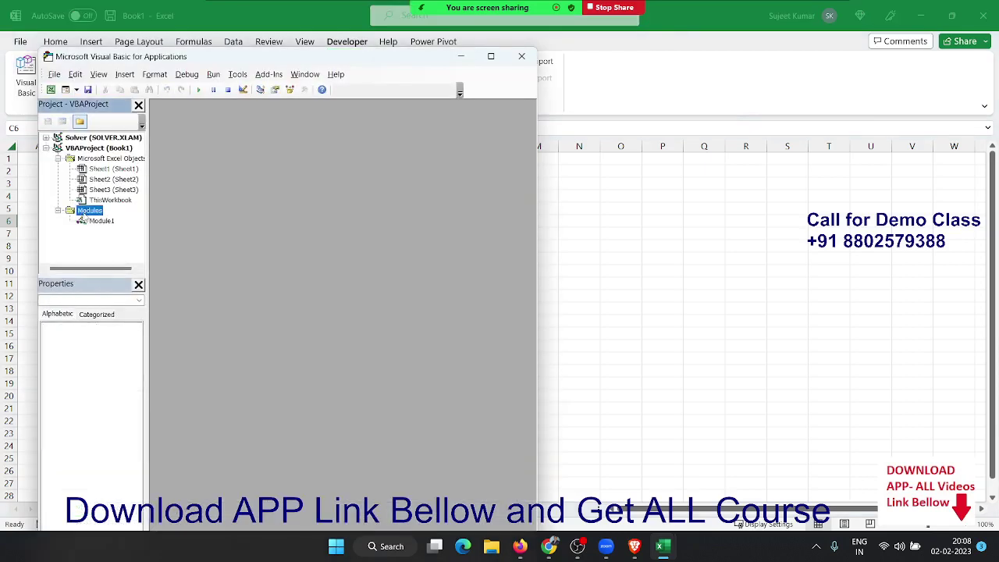
double_click(92, 220)
type("sub")
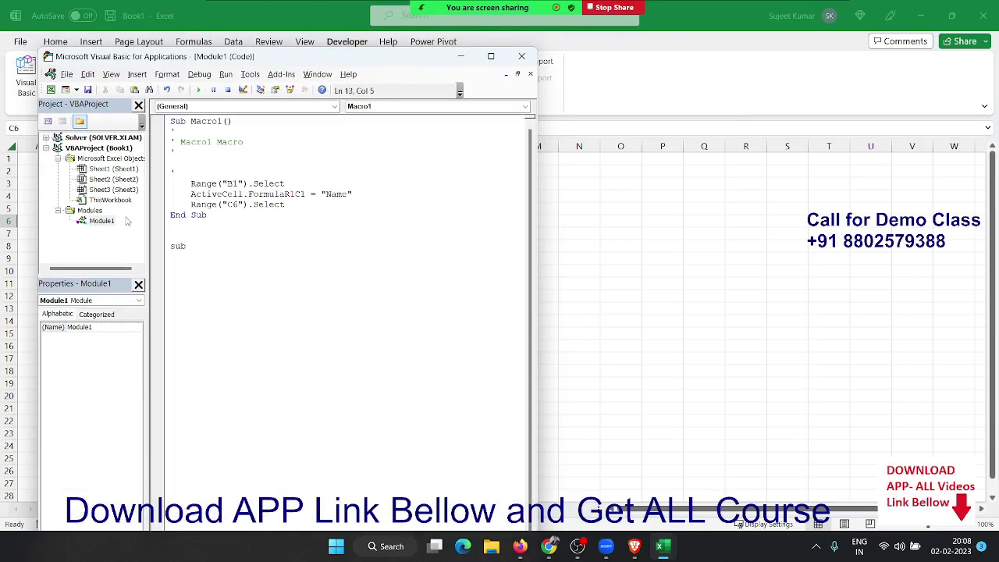
Write Sub rr() setting Range("C1").Value = "roll", then return to Excel with Alt+F11.
type("rr")
key("Return")
key("Return")
key("Return")
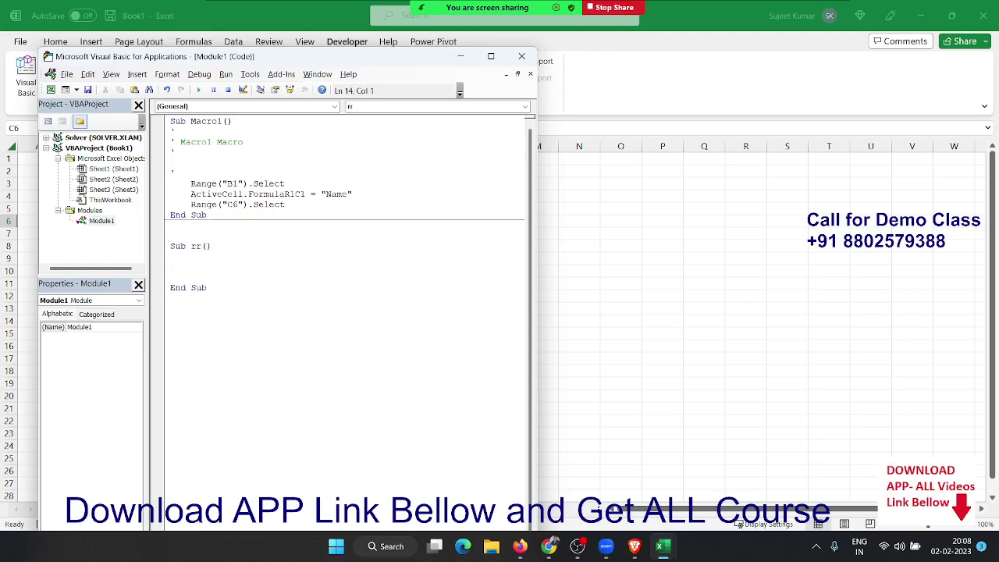
type("range(")
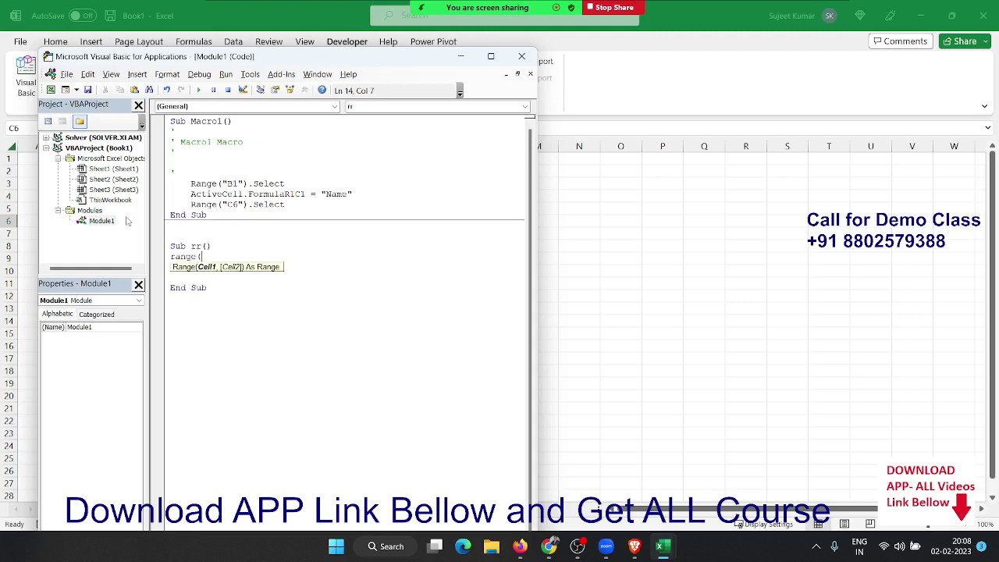
type("\"")
type("1")
type(")>")
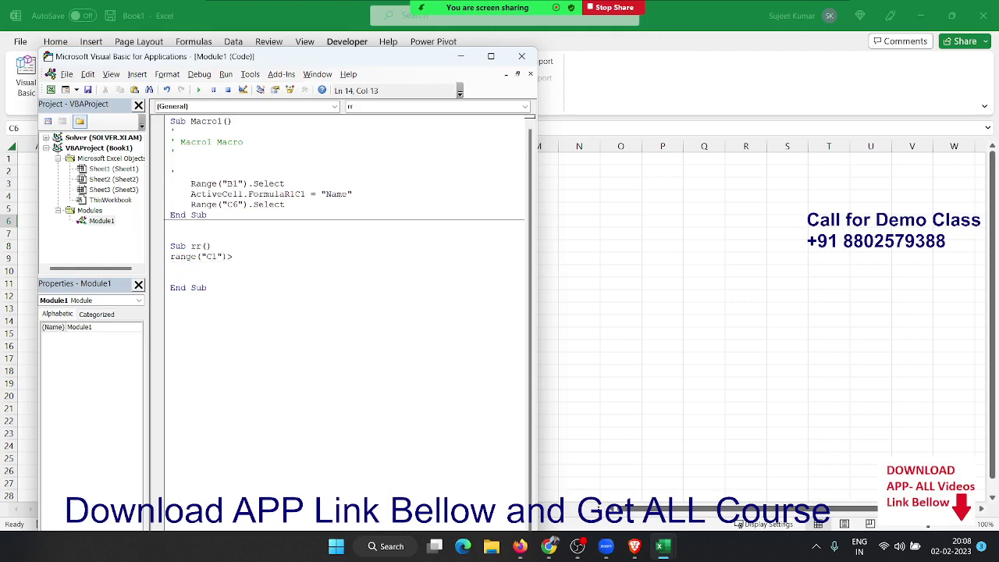
type(".va")
key("Tab")
type("=\"r")
type("oll")
key("Return")
key("alt+F11")
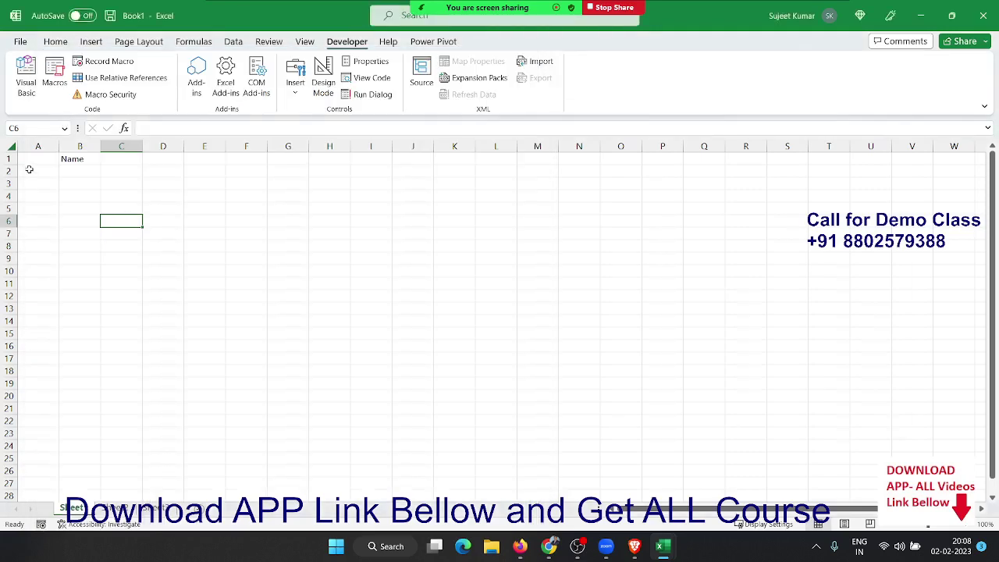
Delete Name from B1, then run Macro1 to write it back.
left_click(69, 159)
key("Delete")
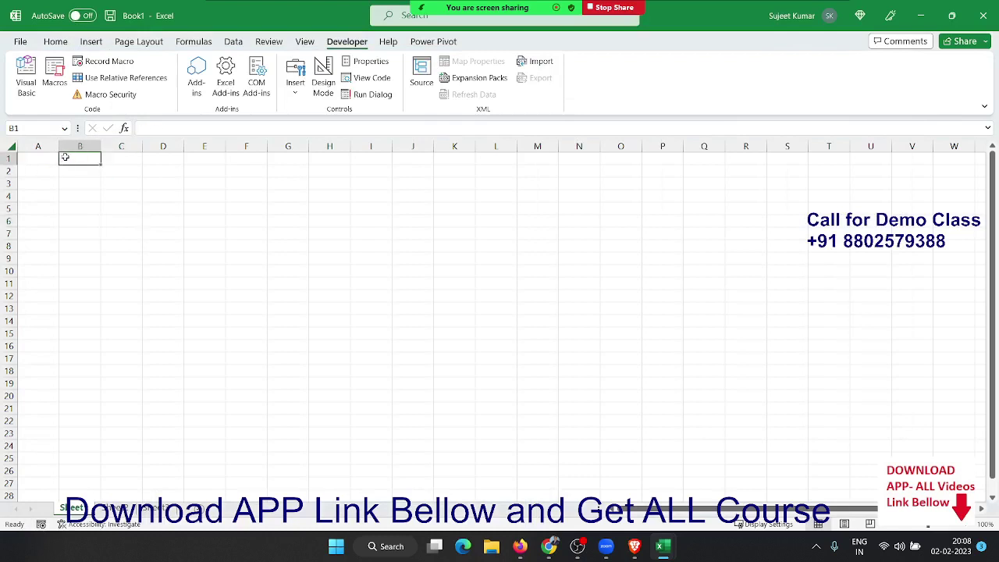
left_click(66, 91)
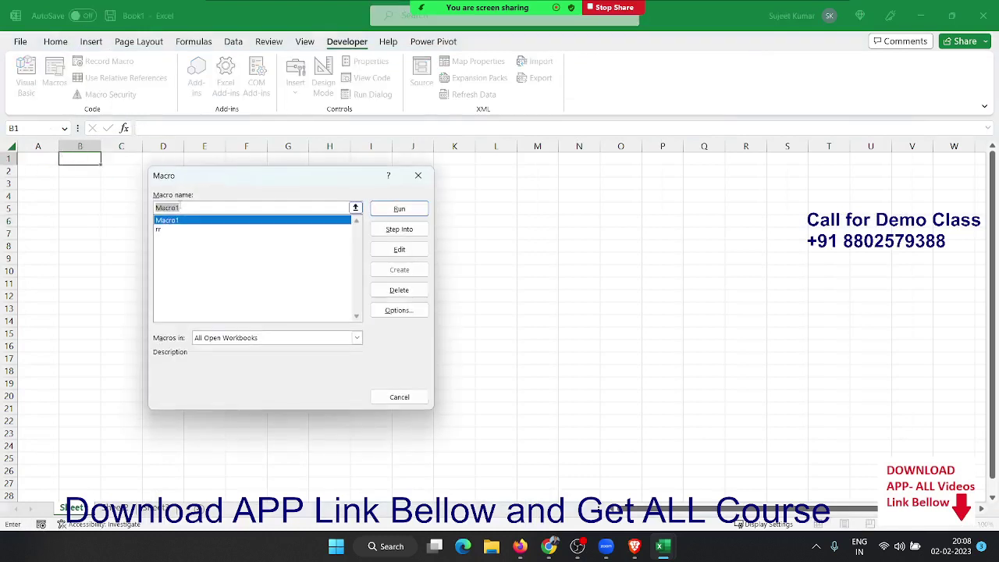
left_click(201, 223)
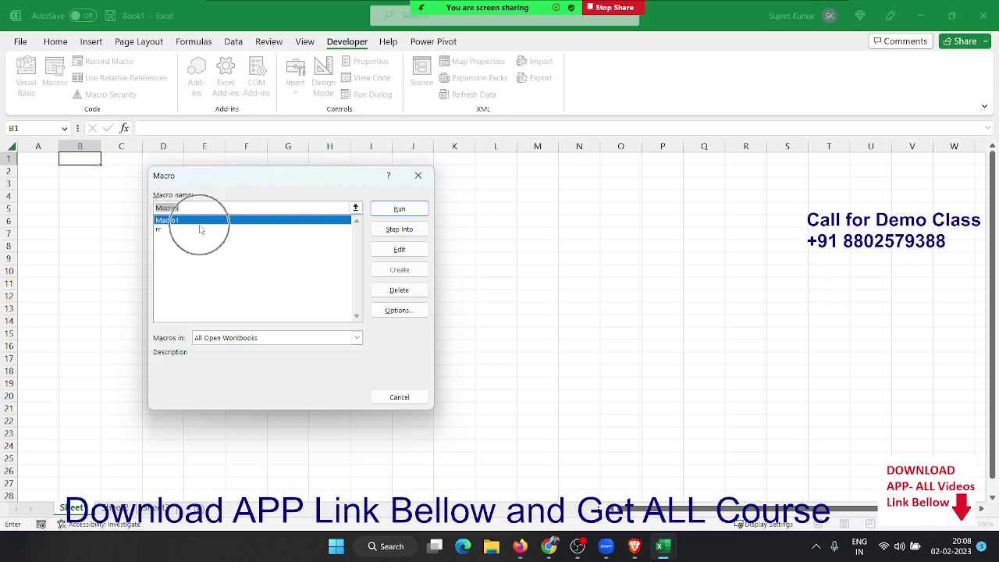
left_click(415, 211)
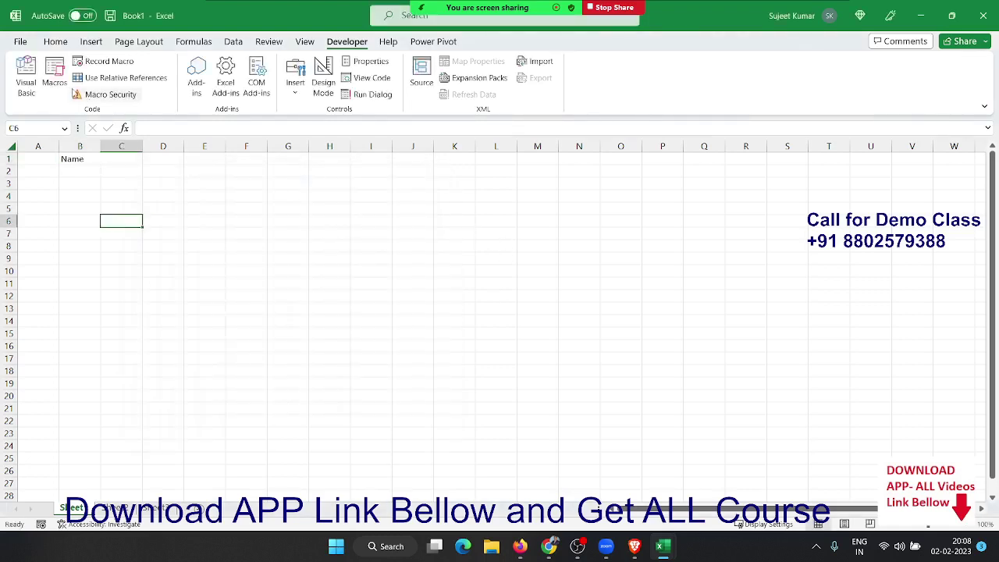
Run the rr macro to put roll in C1, then switch back to the VBA editor.
left_click(66, 90)
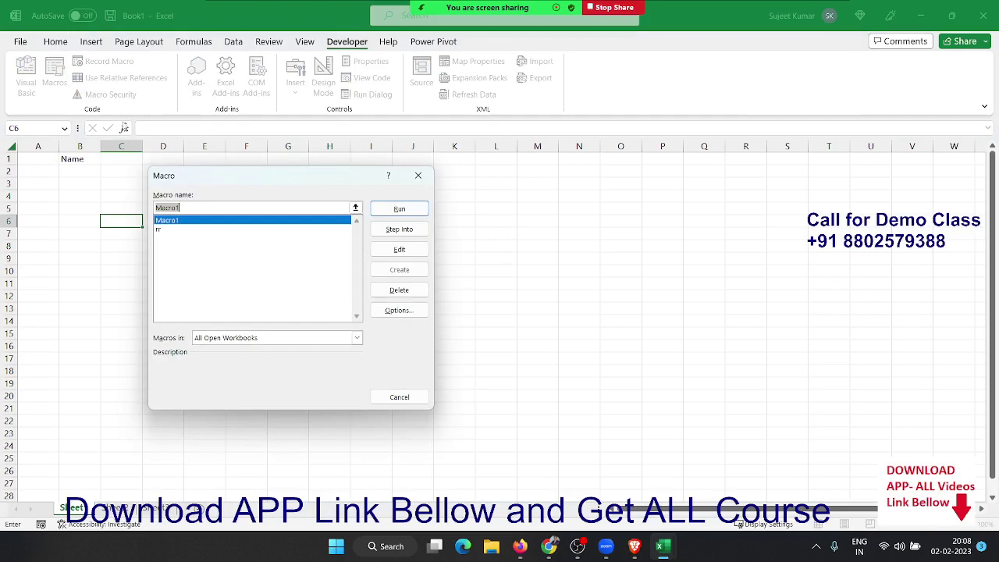
left_click(163, 229)
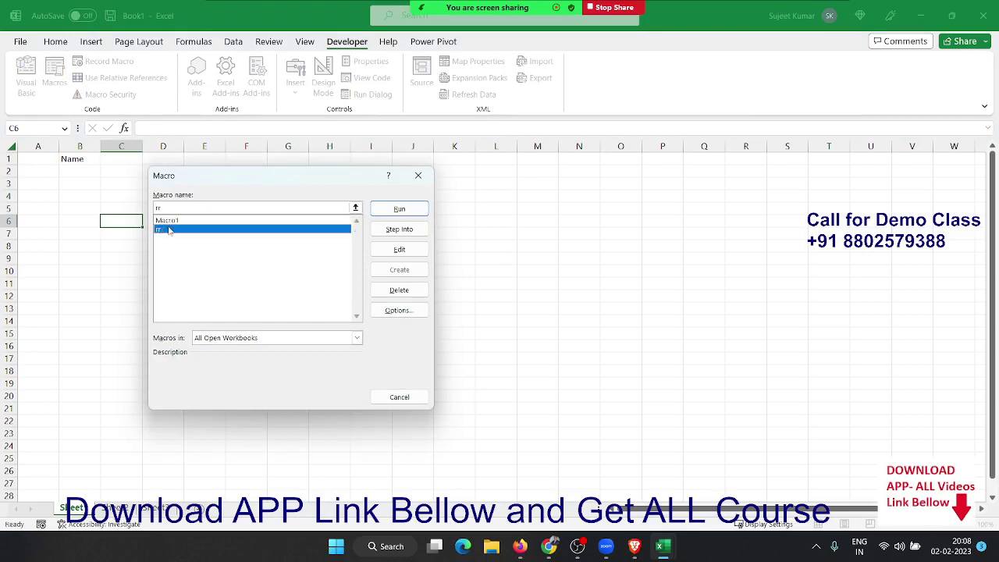
left_click(380, 211)
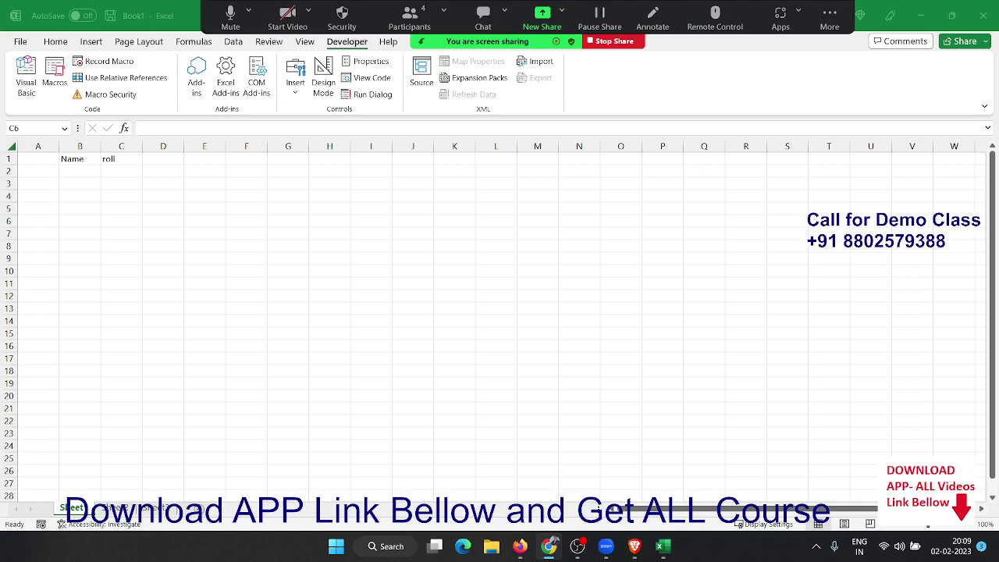
key("alt+Tab")
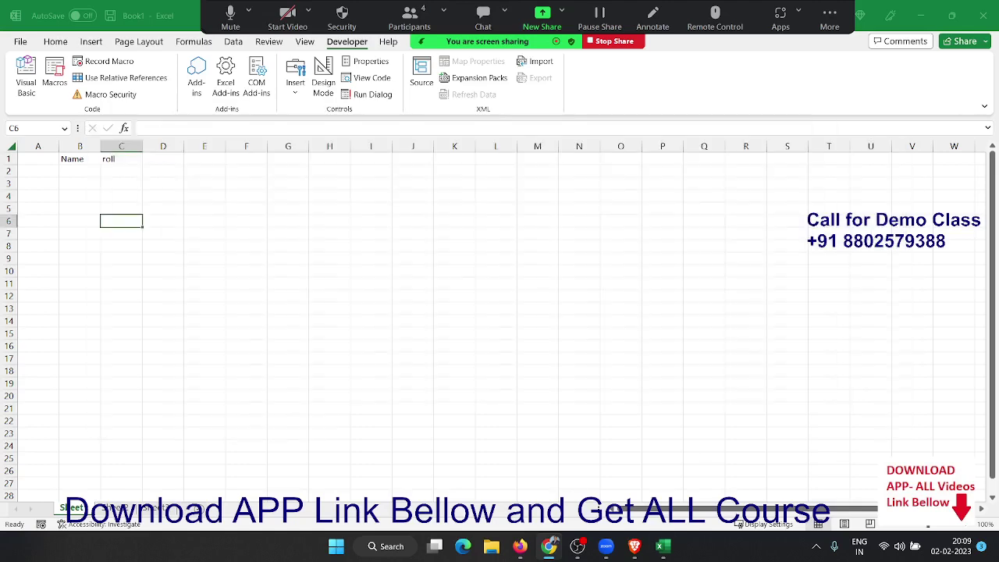
key("alt+Tab")
key("alt+Tab")
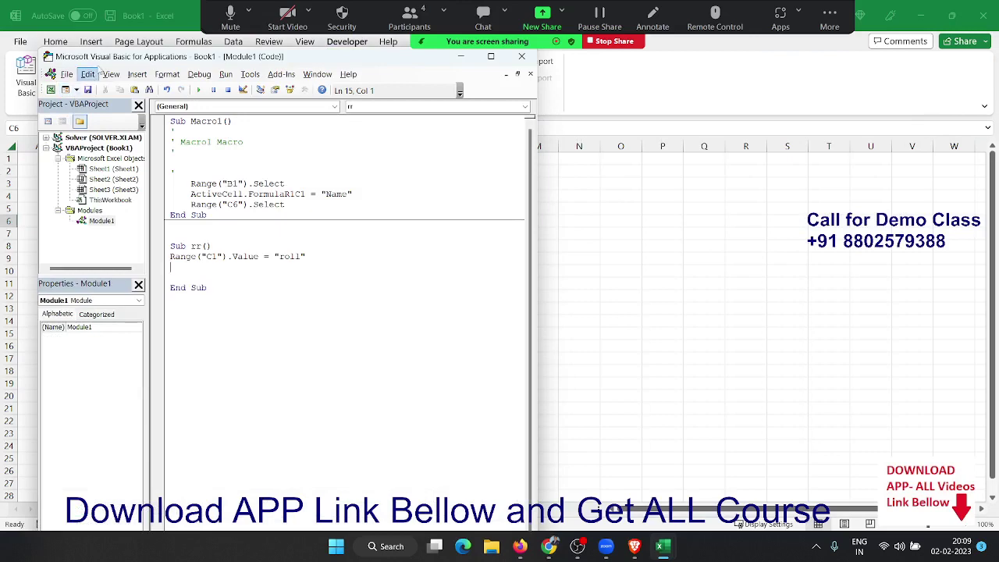
Maximize the code window and insert a blank line right after Sub rr() in Module1.
double_click(89, 56)
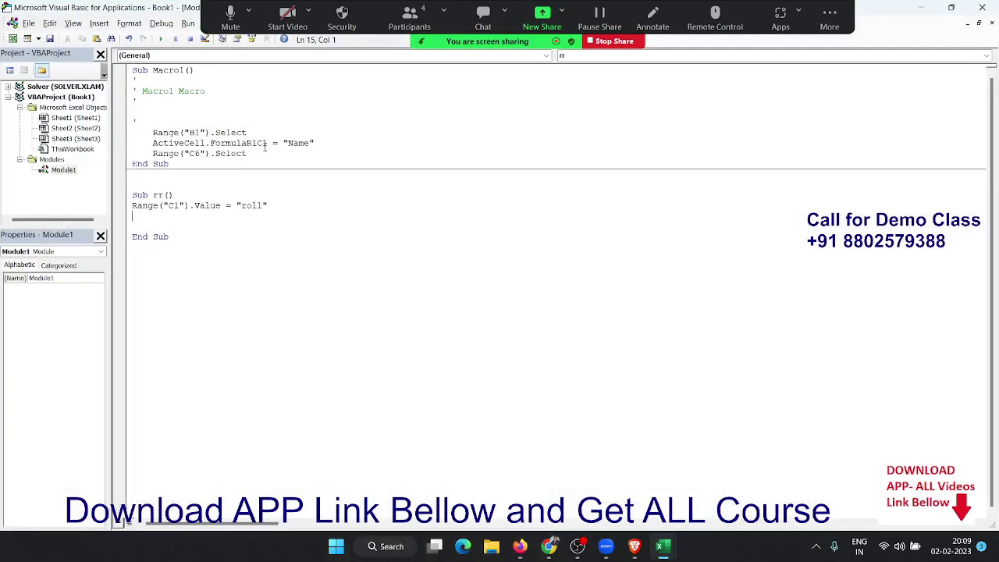
left_click_drag(169, 164, 137, 122)
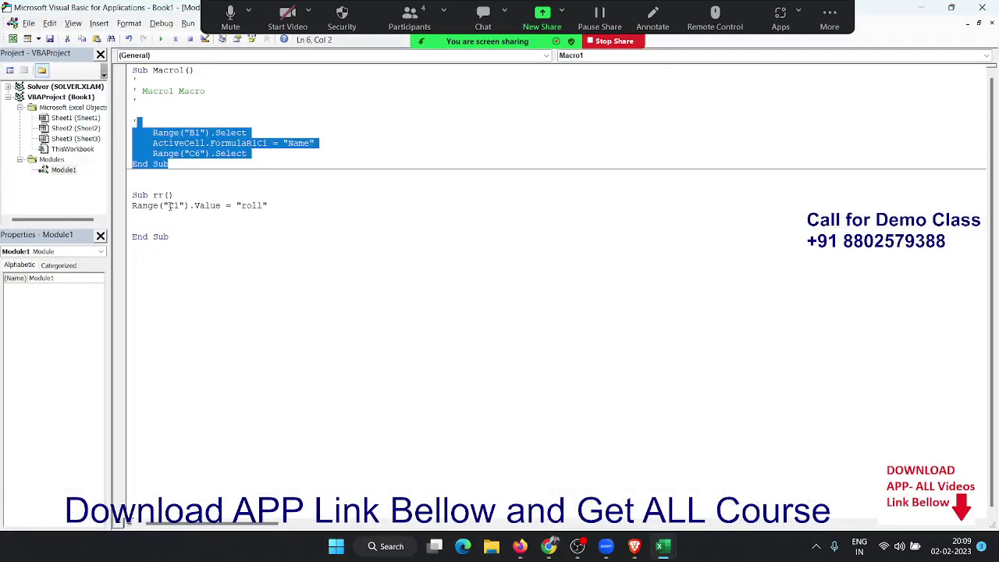
left_click(182, 194)
key("Return")
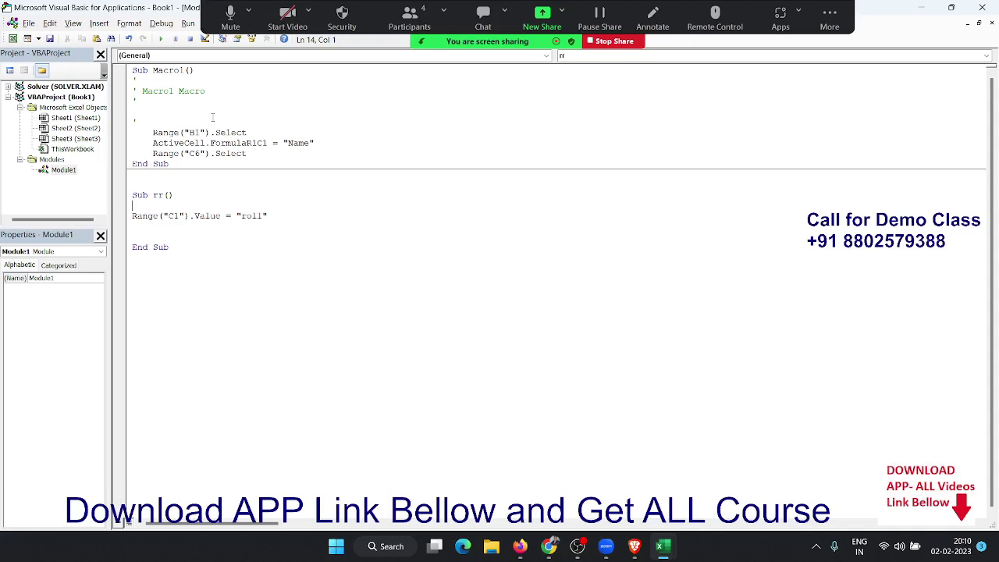
left_click(148, 143)
key("Up")
key("shift+Down")
key("shift+Down")
key("shift+Down")
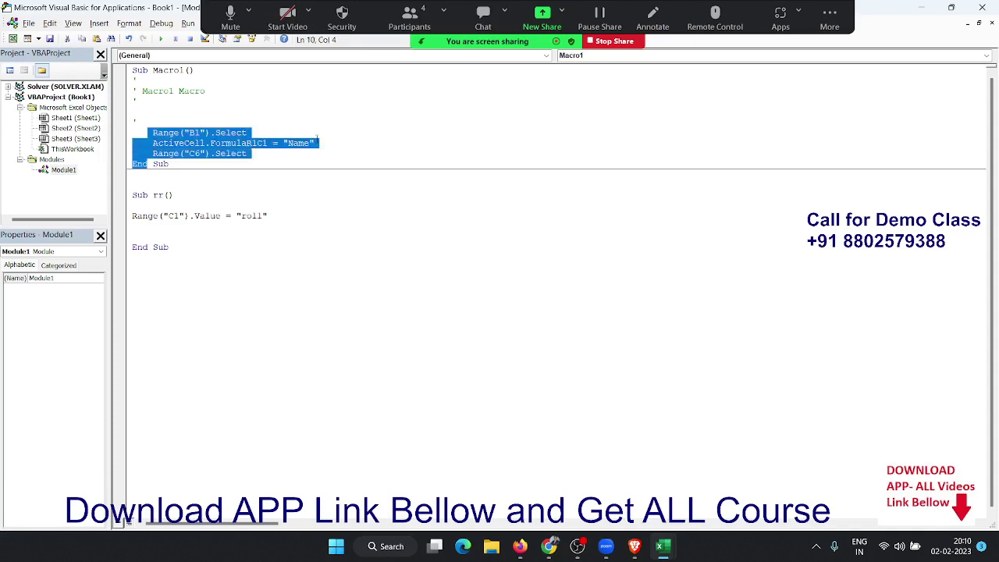
key("Up")
key("Up")
key("Up")
key("Up")
key("shift+Down")
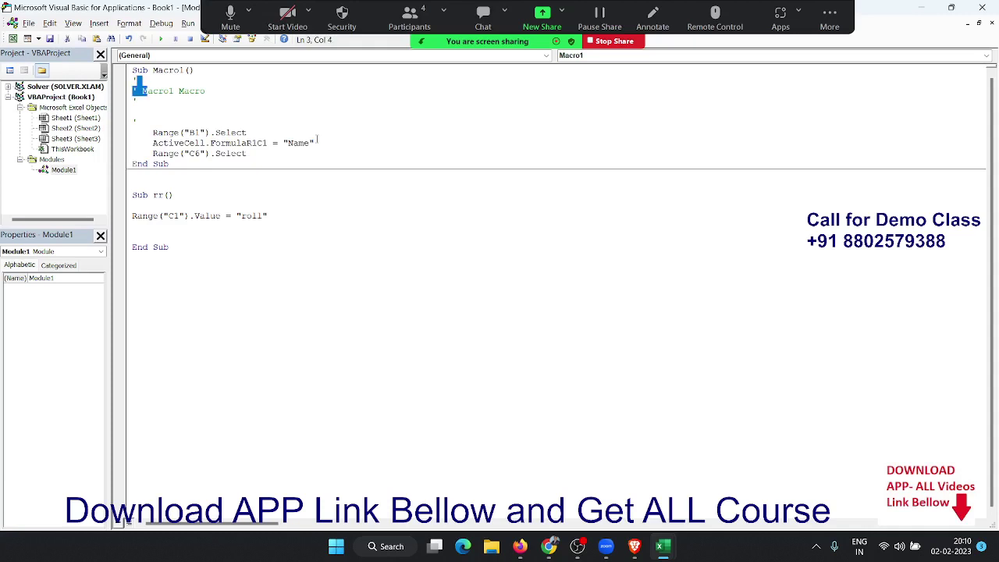
key("shift+Down")
key("shift+Down")
key("shift+Down")
key("shift+Down")
key("shift+Down")
key("shift+Down")
key("shift+Down")
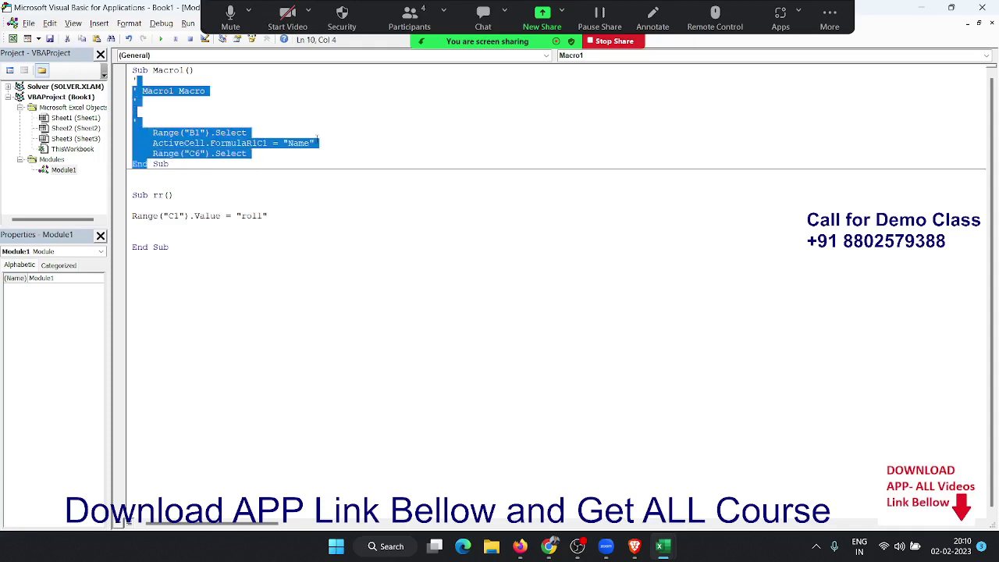
key("Down")
key("Down")
key("Down")
key("shift+Down")
key("shift+Down")
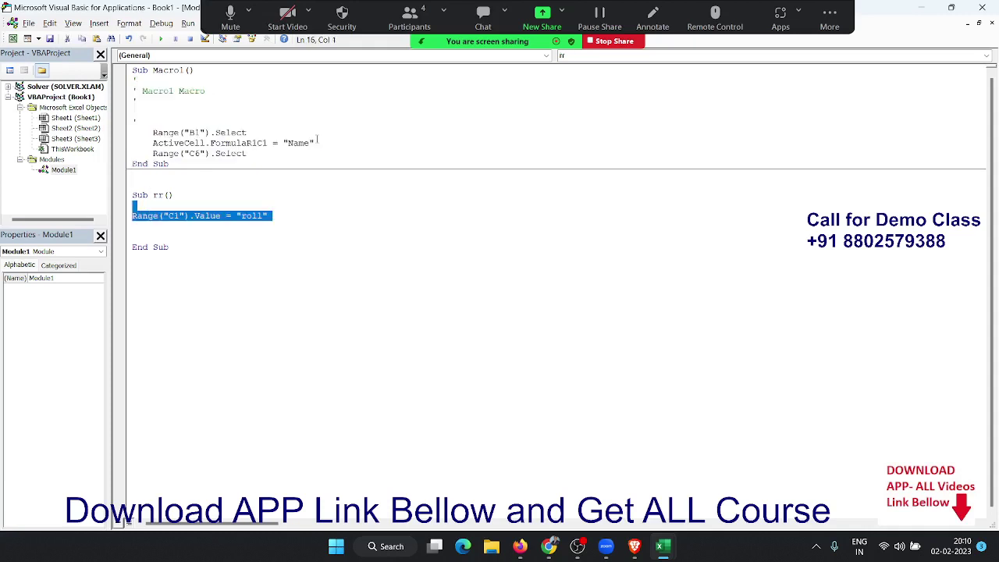
key("shift+Down")
key("shift+Down")
key("Up")
key("Up")
key("Up")
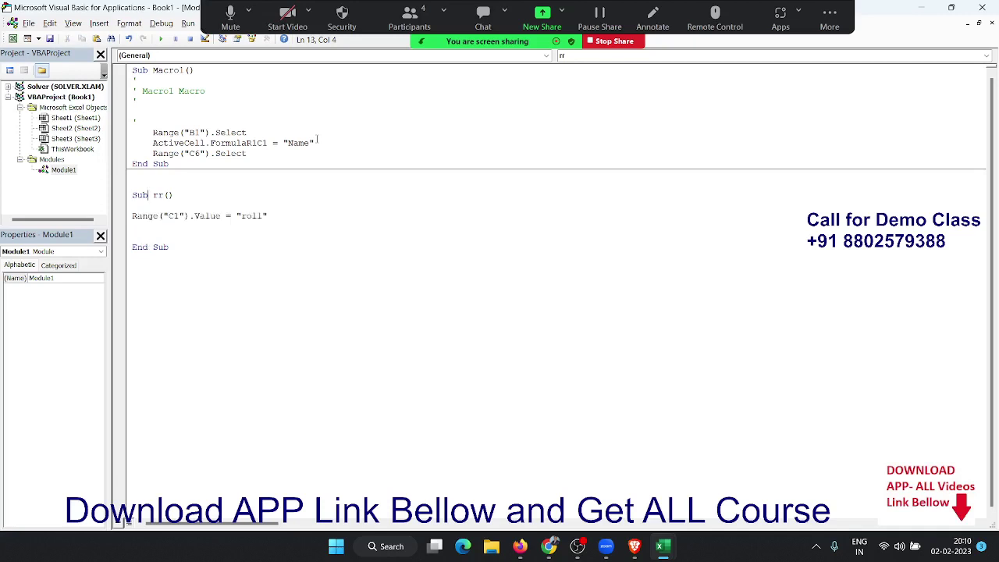
key("alt+F11")
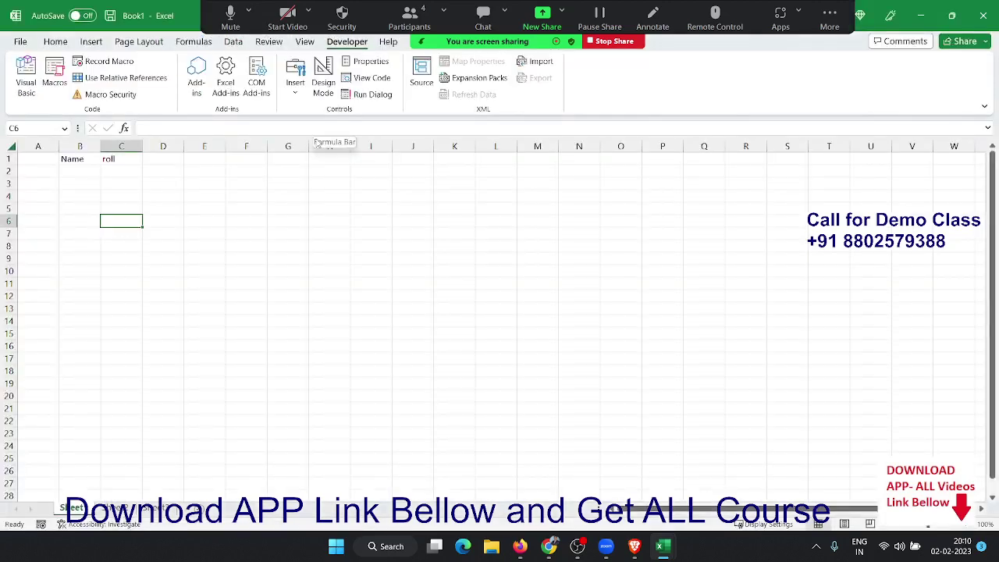
key("super+d")
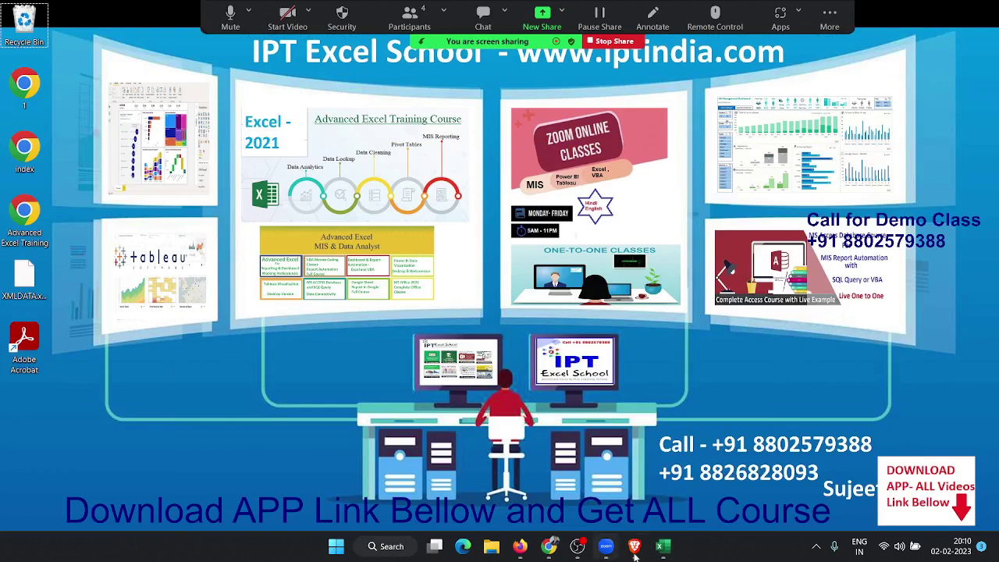
mouse_move(662, 546)
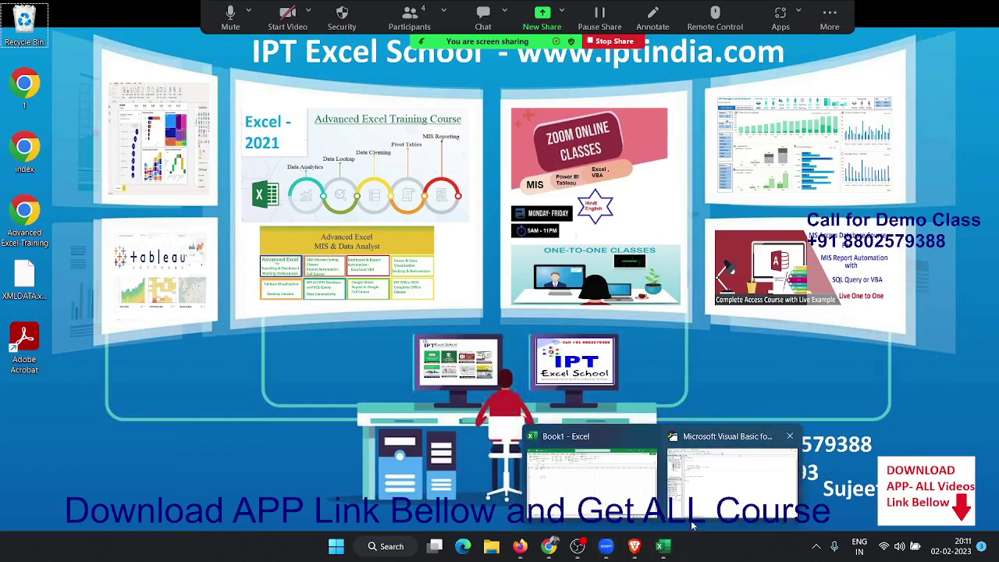
left_click(692, 527)
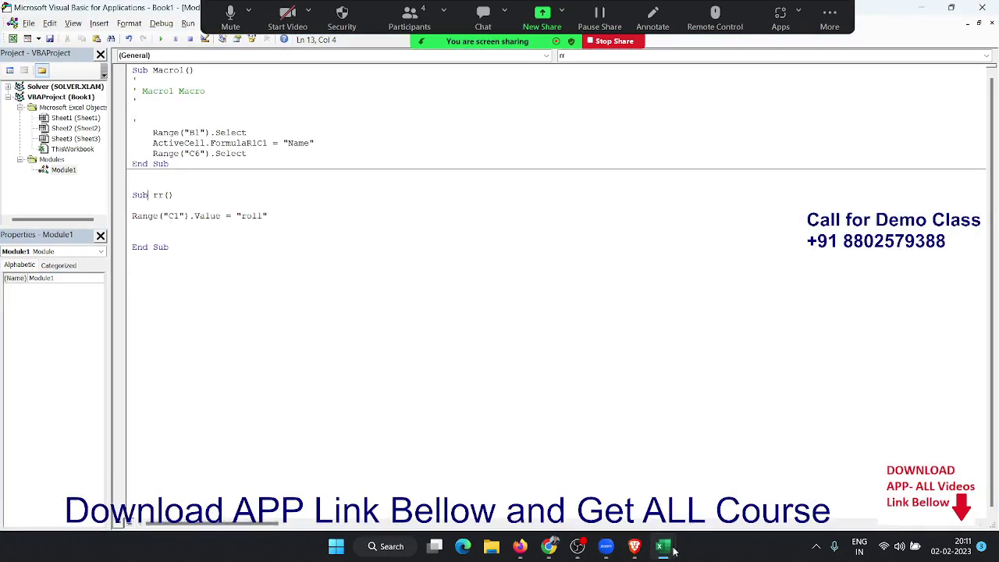
Switch from the macro editor back to the Book1 - Excel worksheet.
mouse_move(661, 546)
left_click(591, 476)
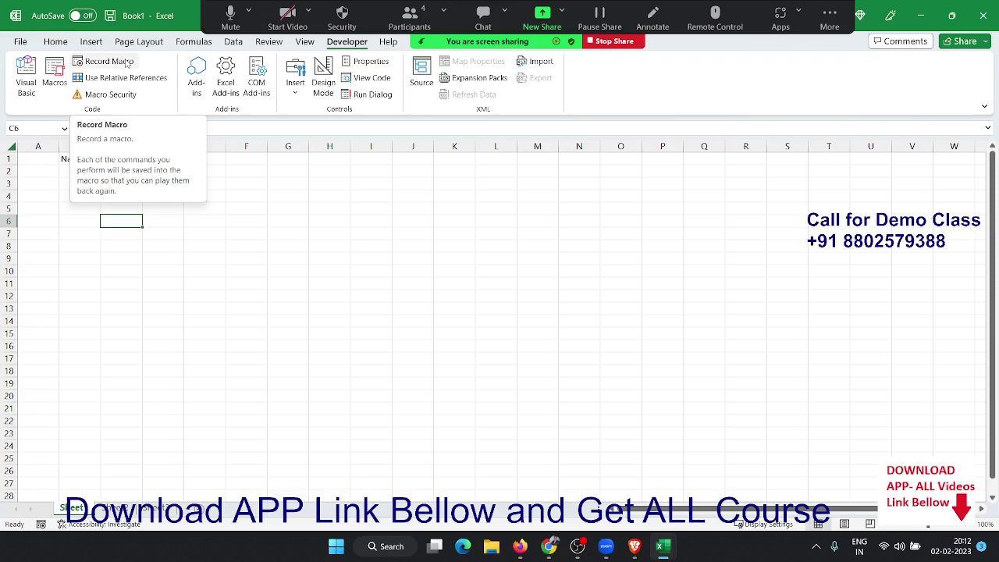
Start recording a new macro named Macro2.
left_click(126, 63)
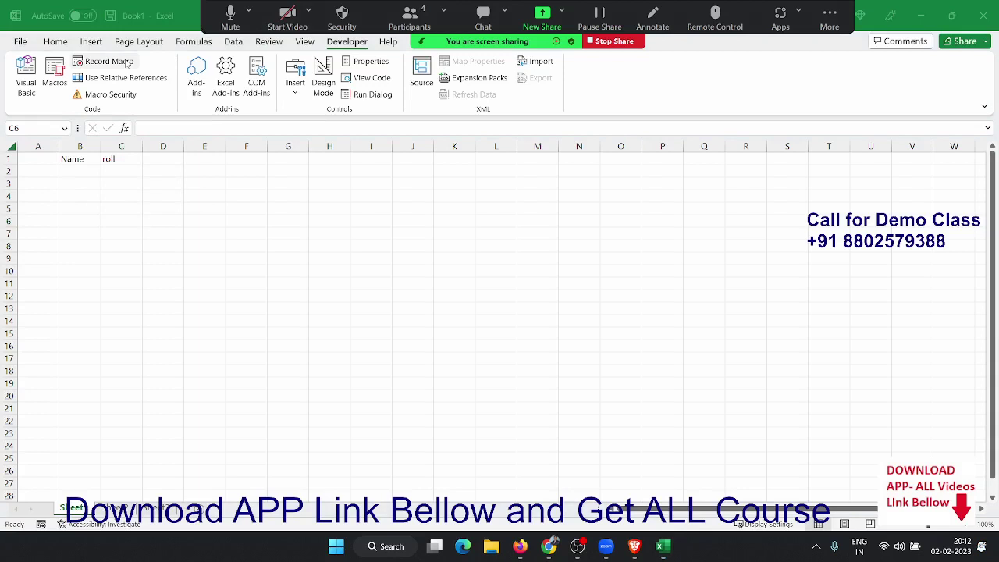
key("Escape")
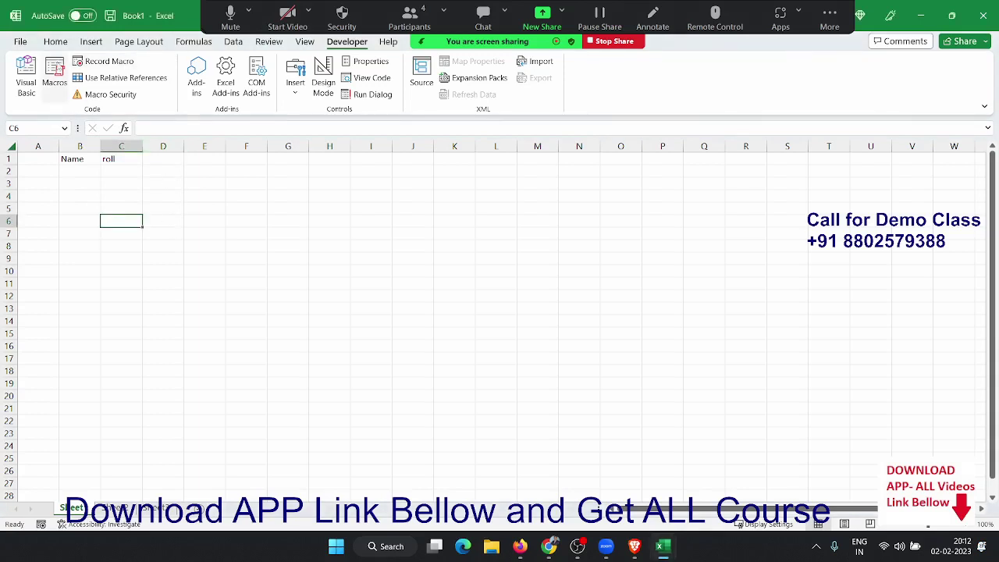
left_click(55, 42)
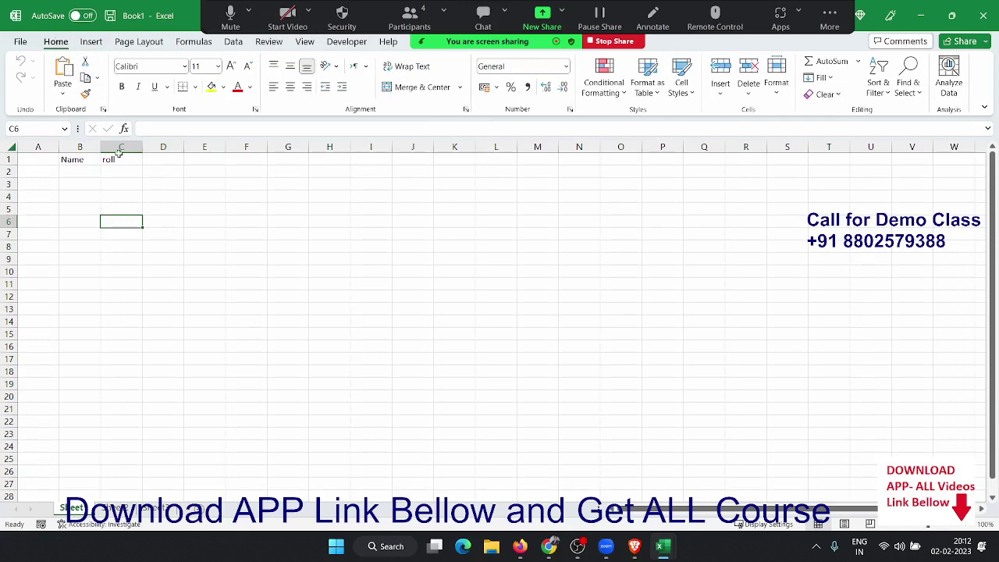
left_click(41, 523)
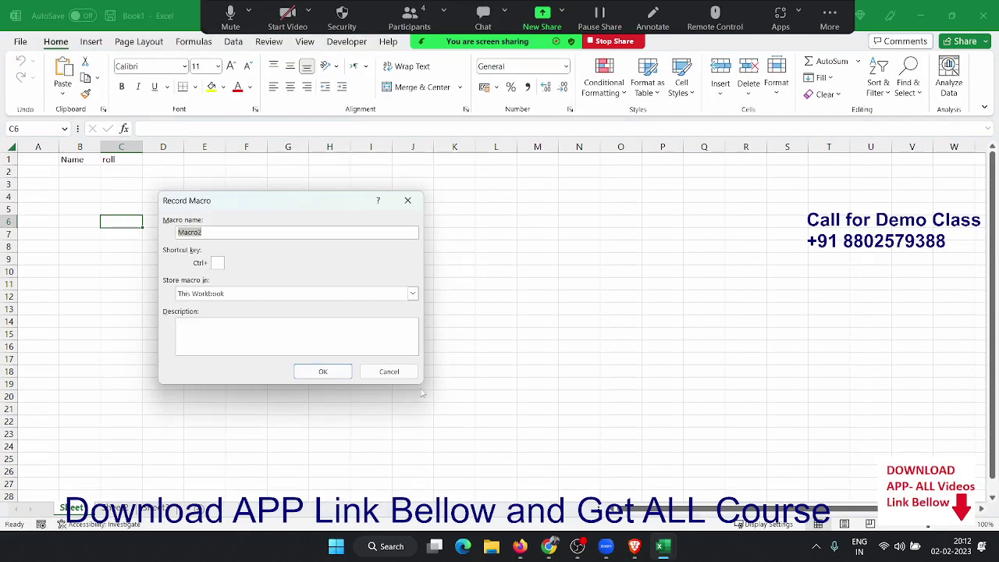
left_click(322, 372)
mouse_move(549, 546)
left_click(575, 548)
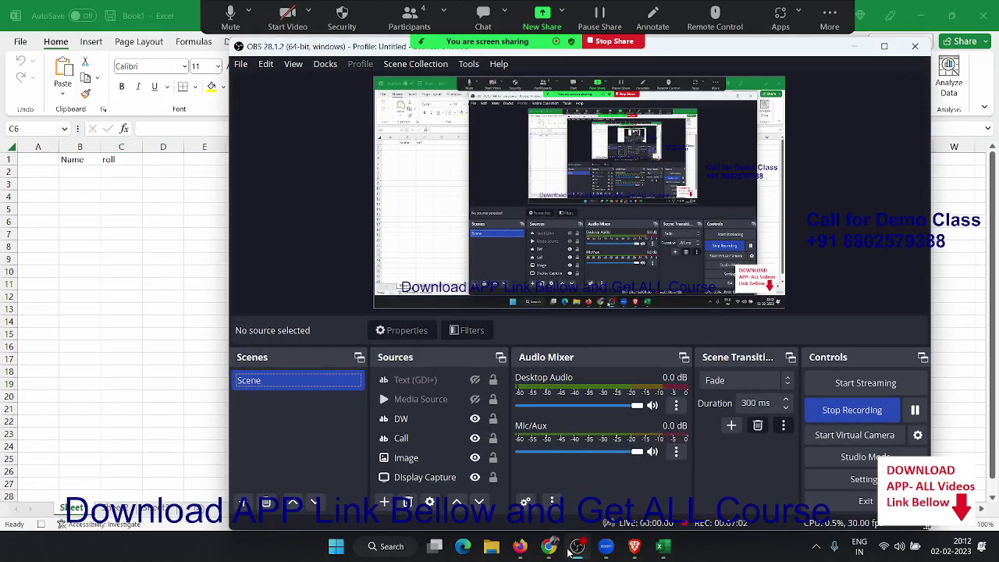
left_click(576, 548)
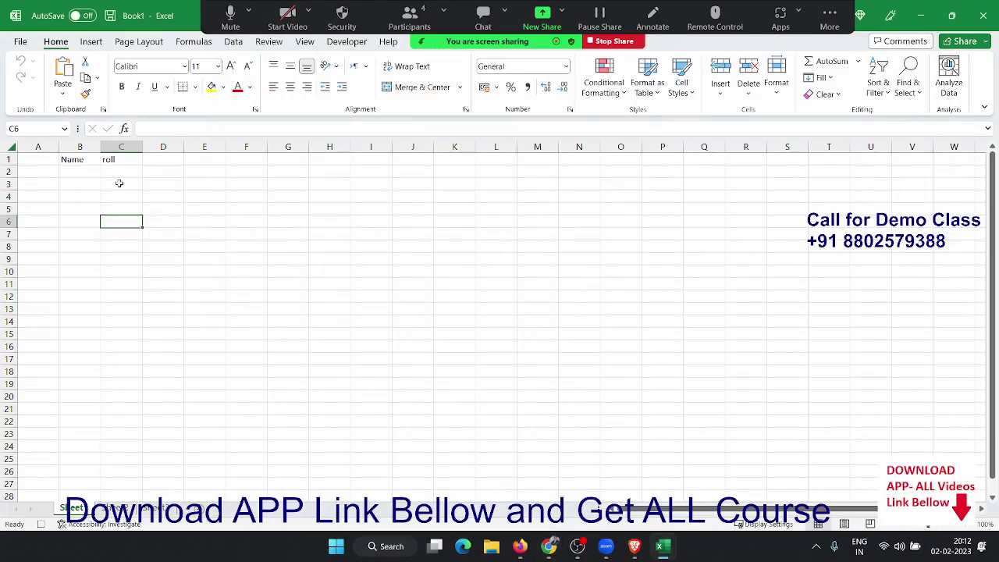
Copy Name from B1, paste it into F6 as values only, and list the macros.
left_click(93, 157)
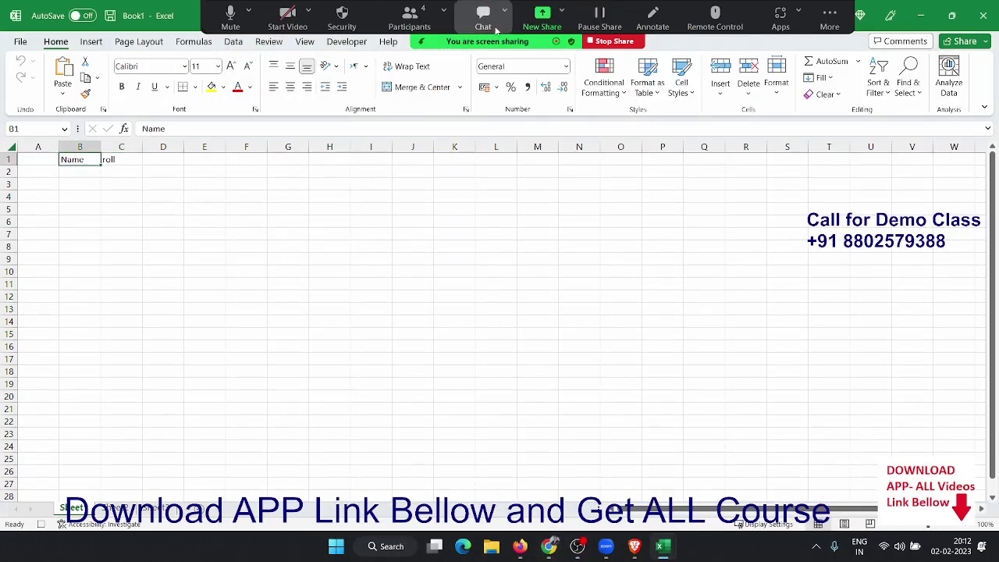
key("ctrl+c")
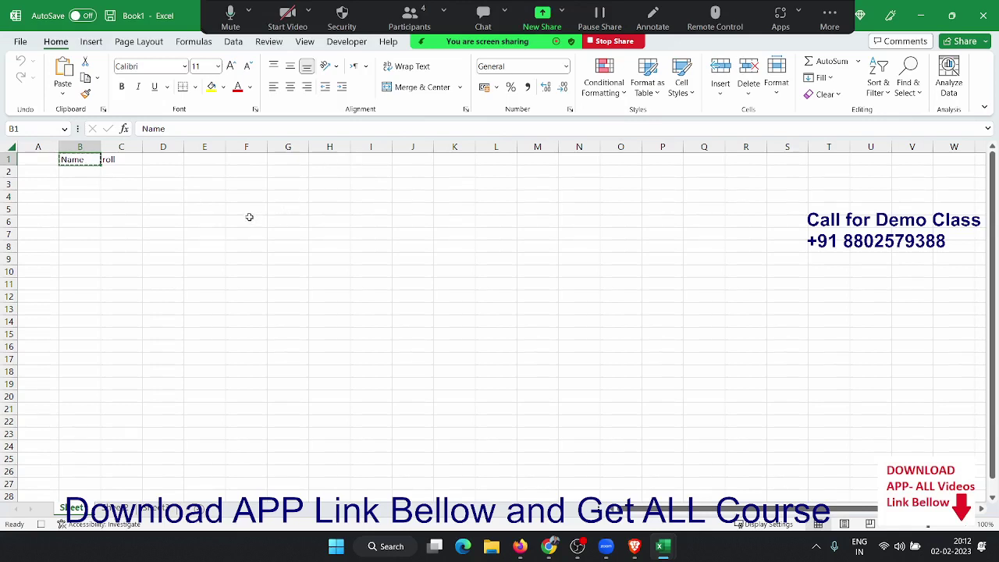
left_click(249, 220)
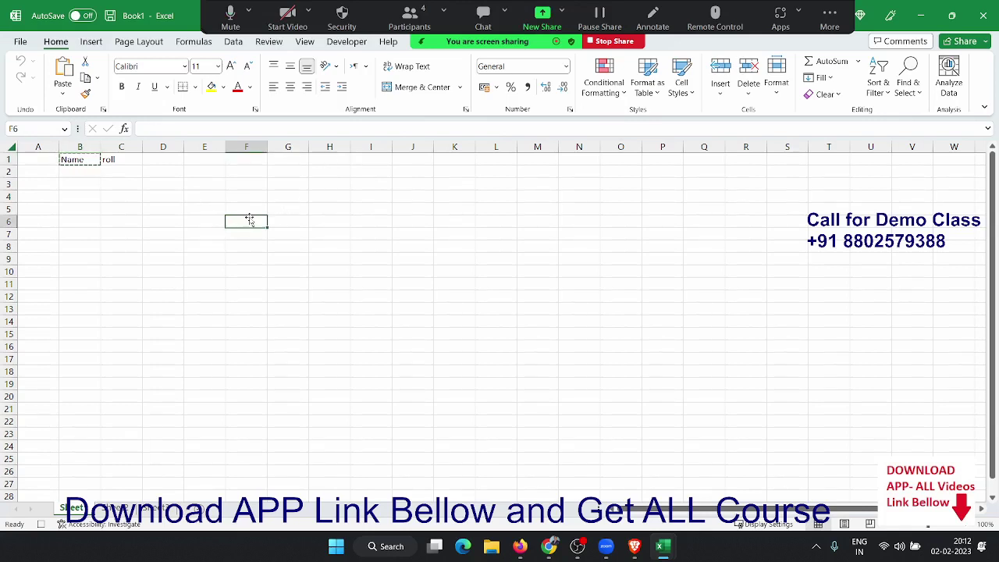
right_click(238, 228)
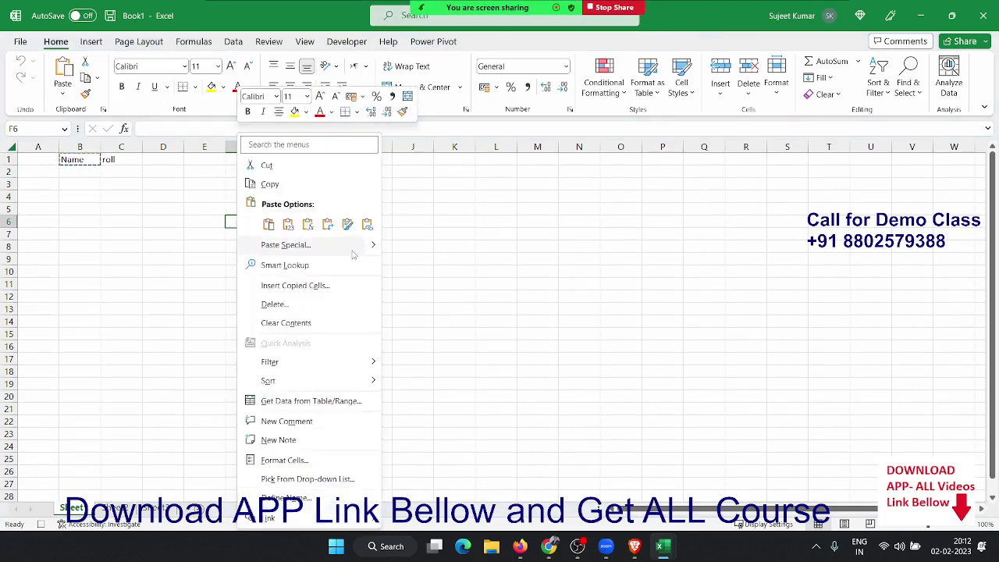
left_click(327, 245)
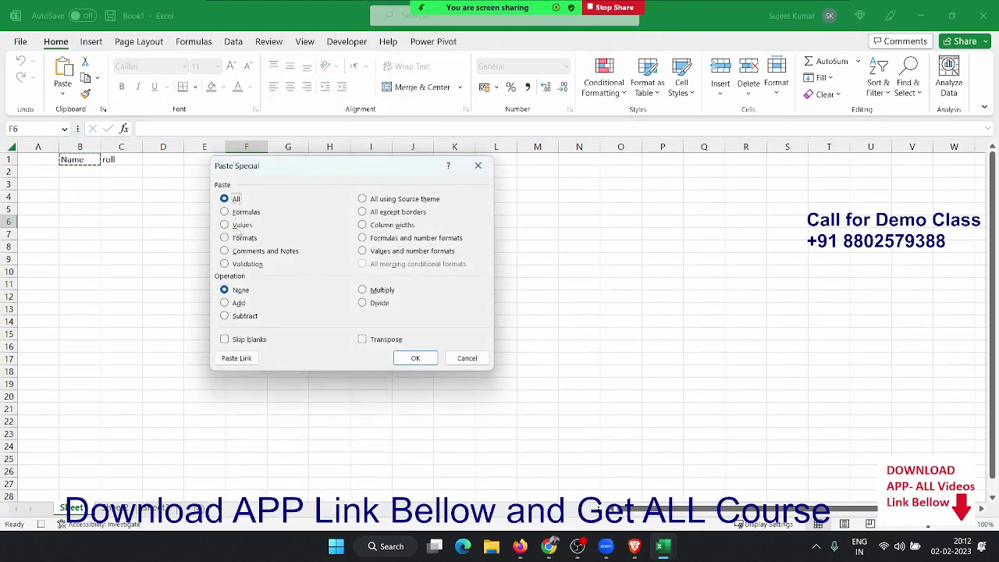
left_click(238, 225)
left_click(415, 358)
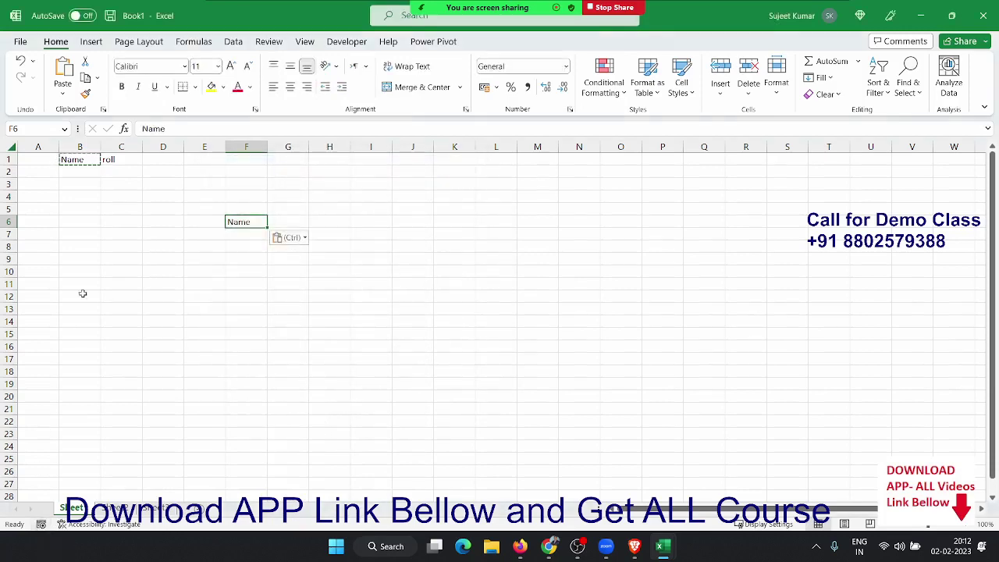
left_click(346, 41)
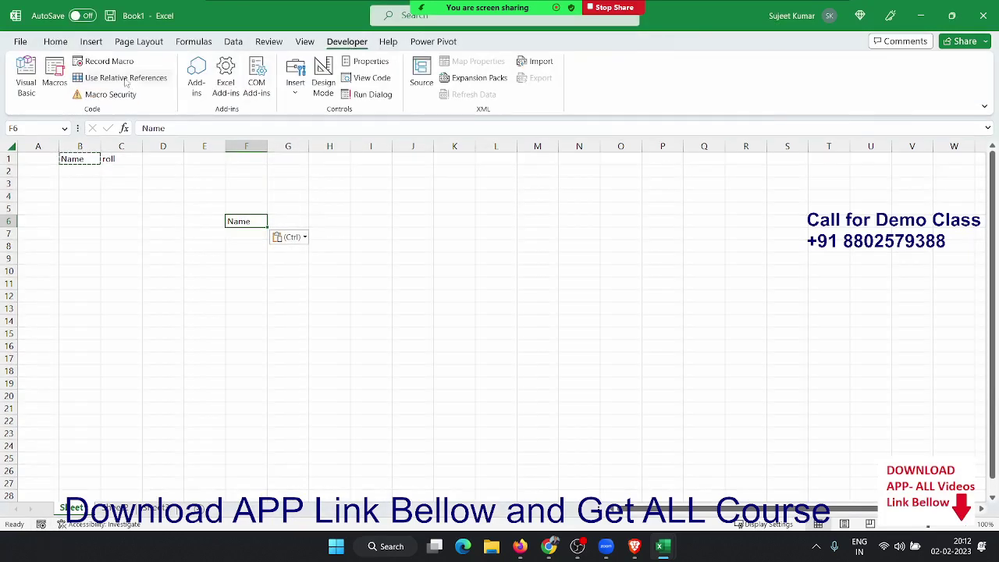
left_click(57, 89)
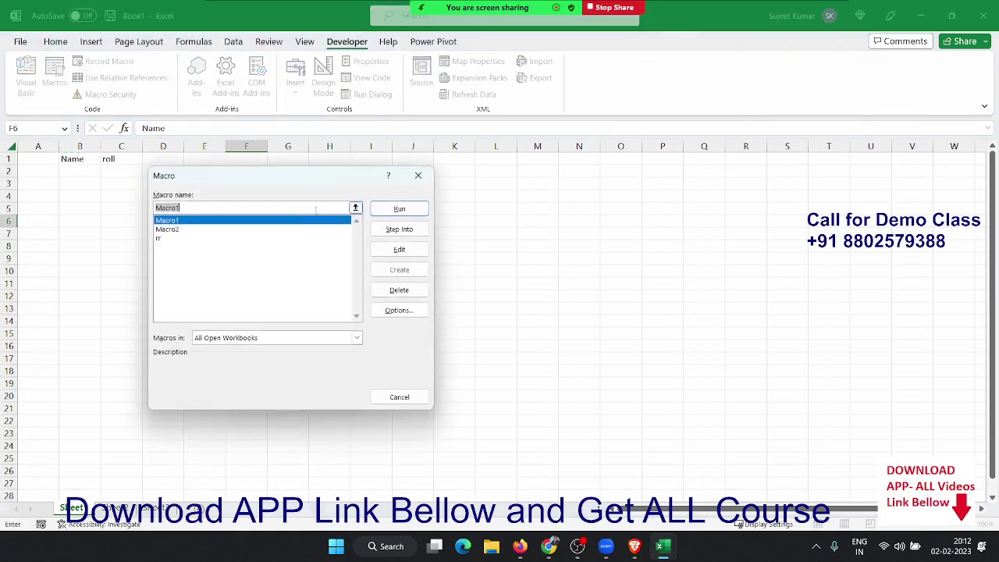
Open Macro2 in the VBA editor, review its comment and PasteSpecial lines, then minimize the editor.
left_click(255, 229)
left_click(403, 255)
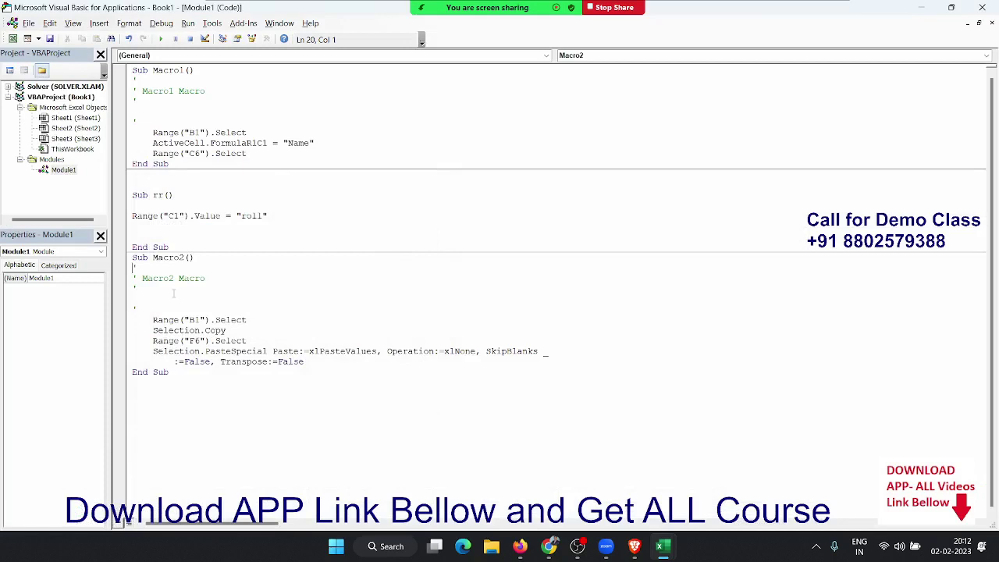
left_click_drag(133, 299, 137, 309)
left_click_drag(152, 351, 312, 361)
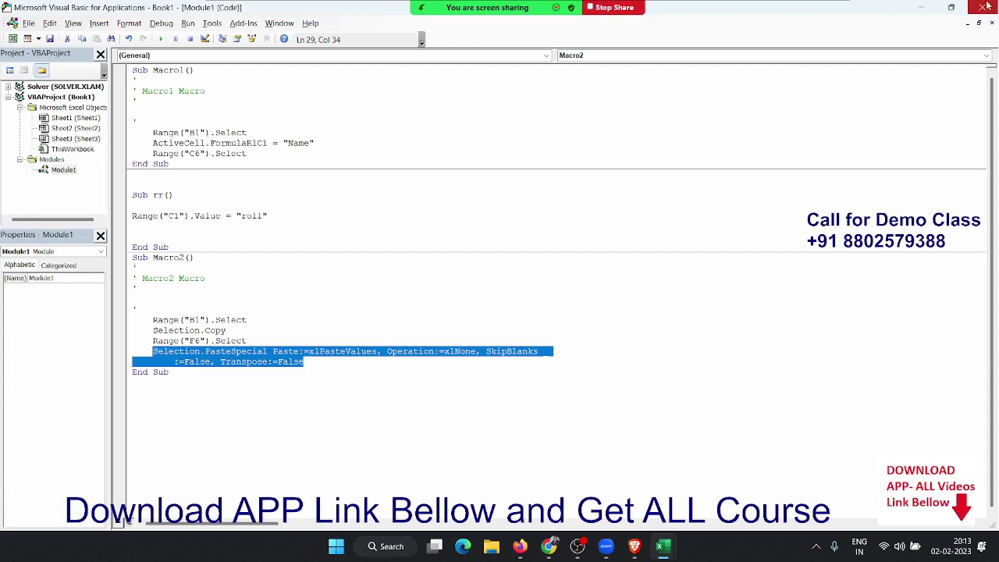
left_click(920, 15)
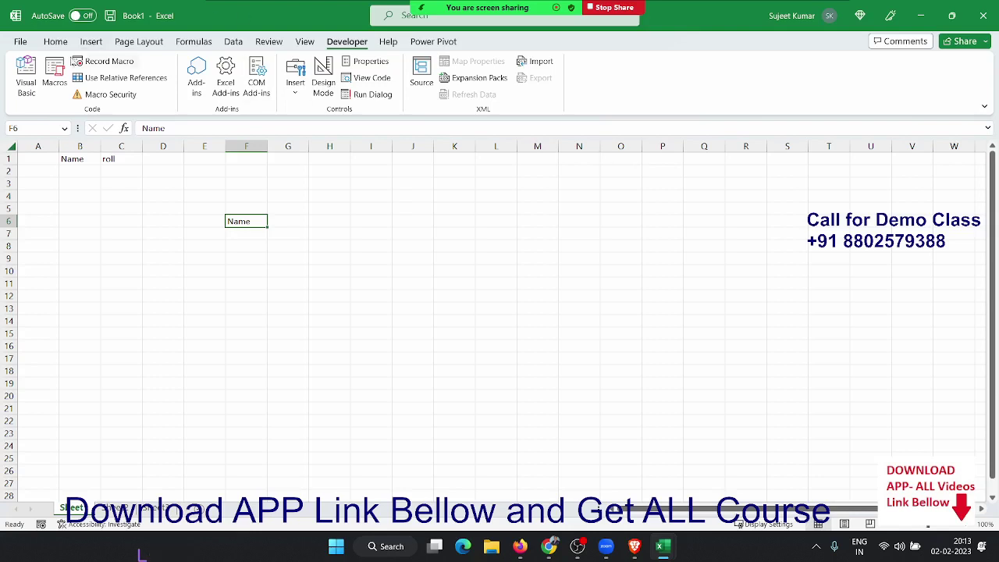
Open the Slicer workbook from the recent files list.
left_click(21, 41)
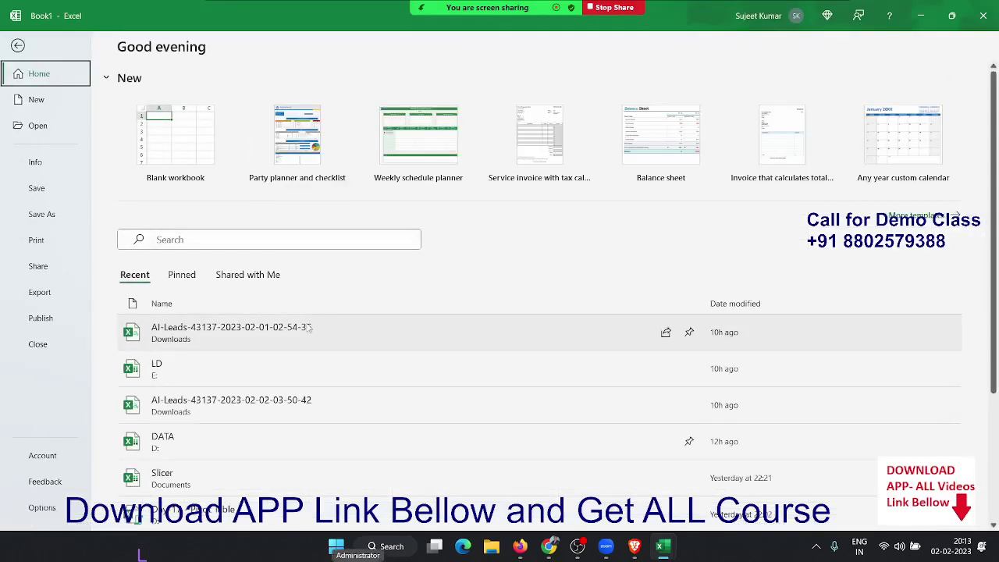
scroll(304, 335, "down", 2)
scroll(232, 394, "down", 2)
scroll(234, 390, "down", 2)
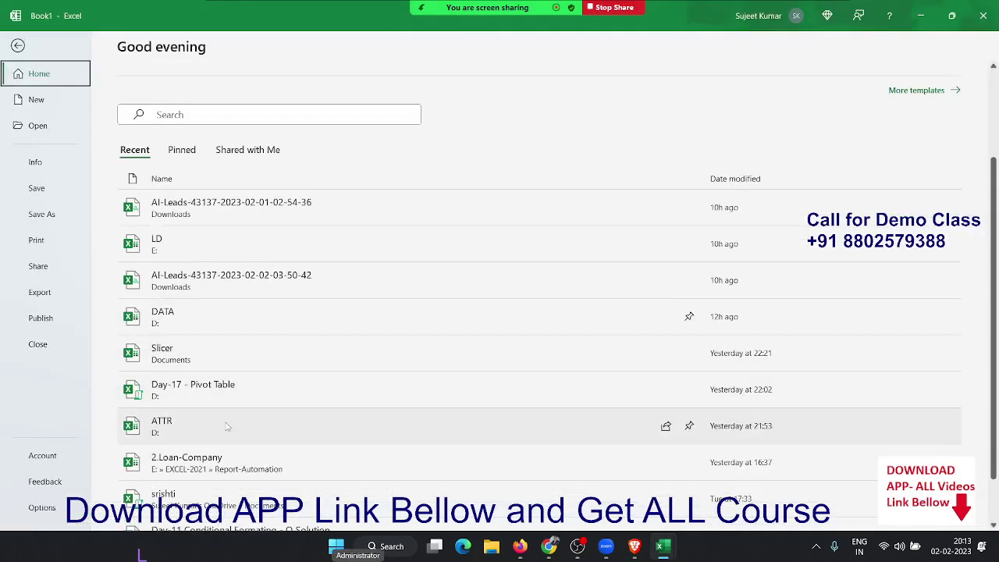
scroll(246, 383, "down", 1)
left_click(244, 322)
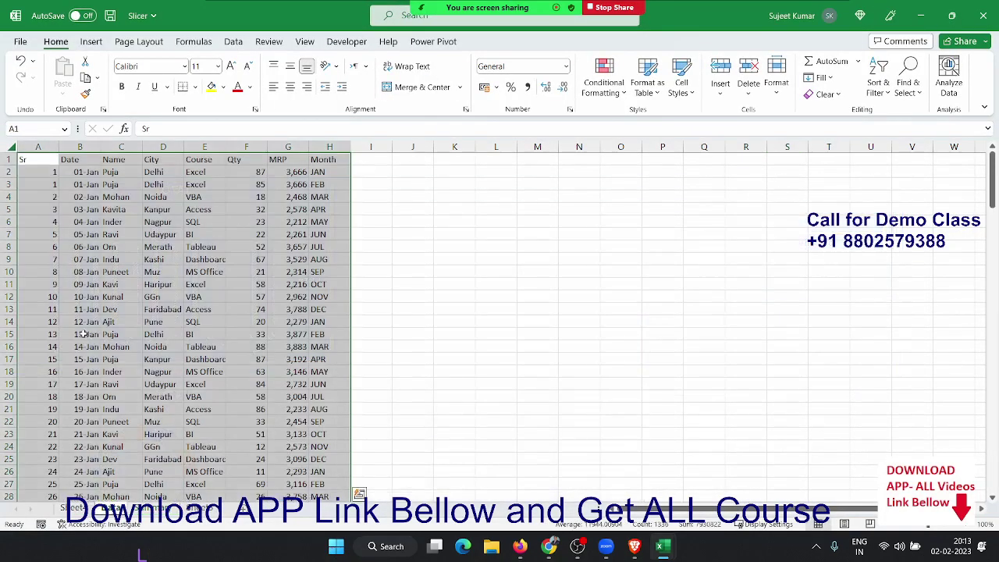
Copy the A1:H sales table and paste it into A1 of Book1's blank sheet.
key("ctrl+c")
key("ctrl+Tab")
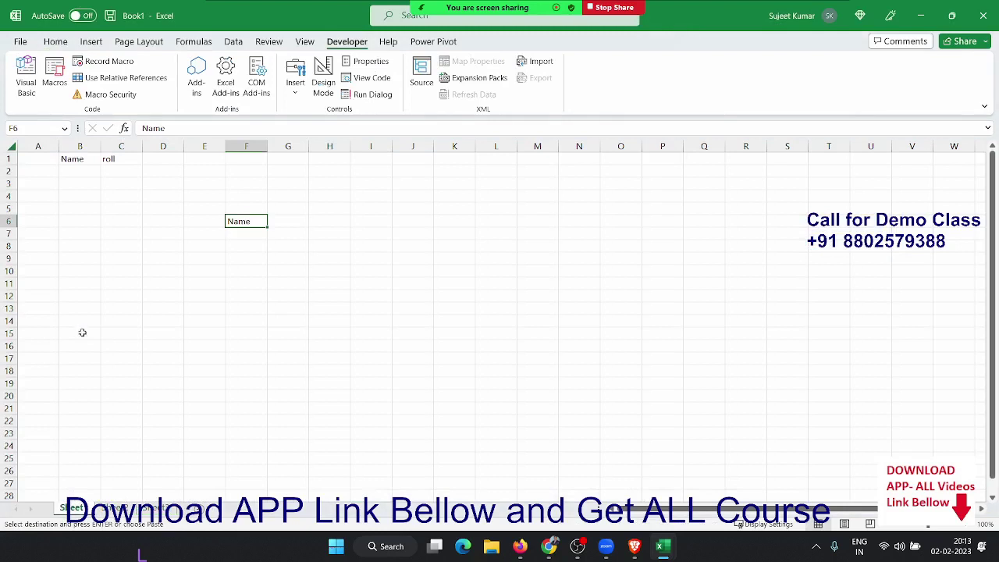
key("ctrl+Home")
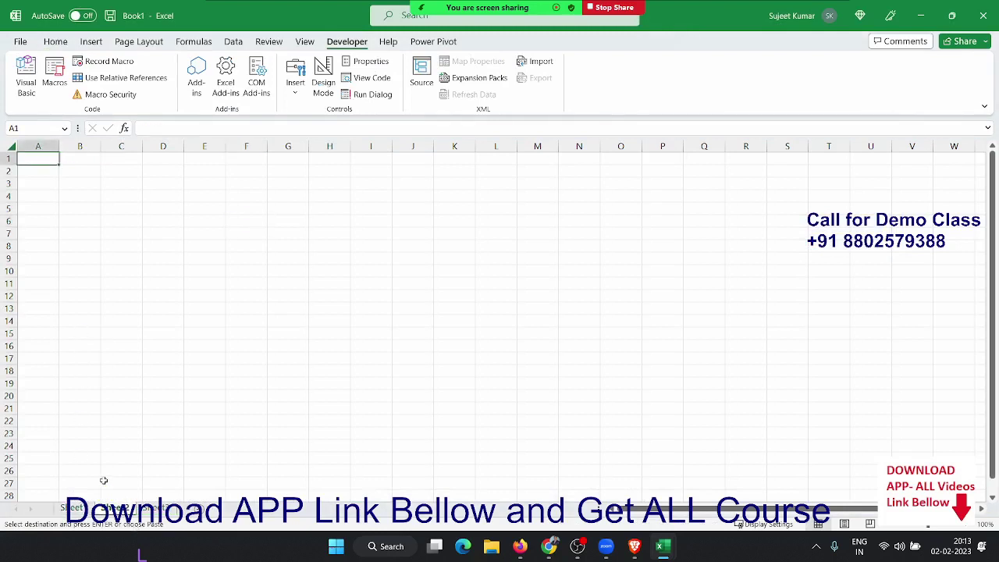
key("ctrl+v")
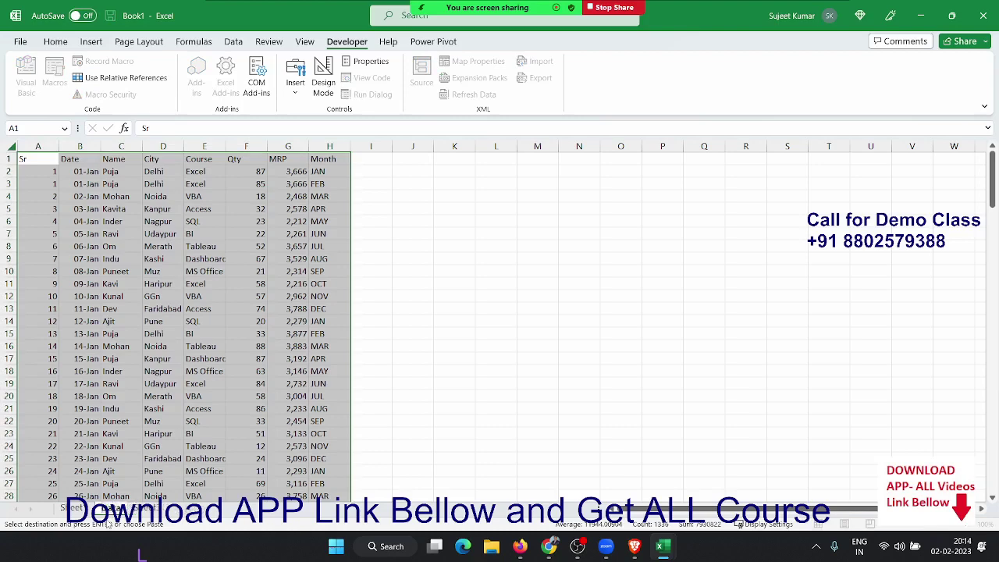
left_click(382, 359)
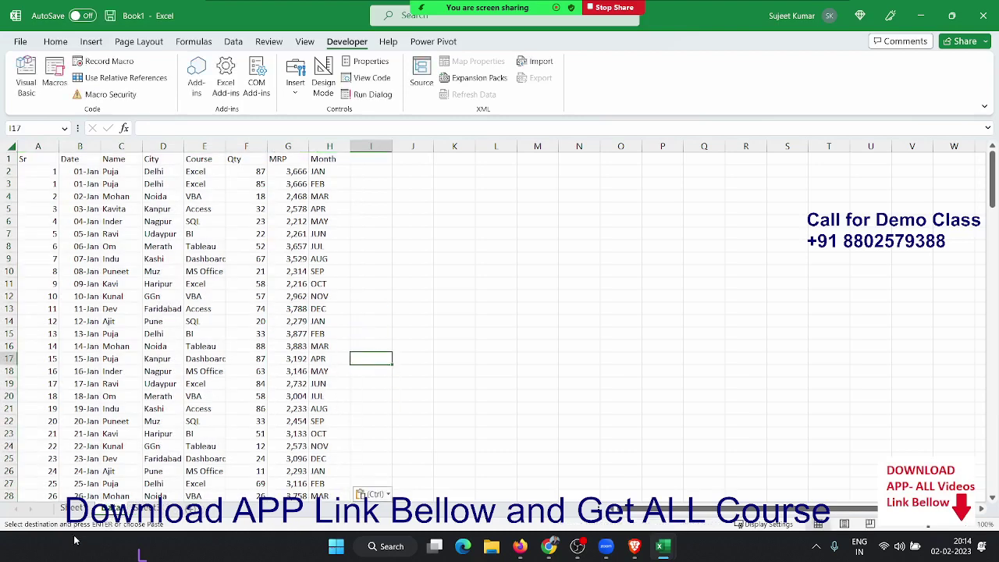
Delete the sheet holding Name and roll, confirming the permanent deletion.
left_click(71, 507)
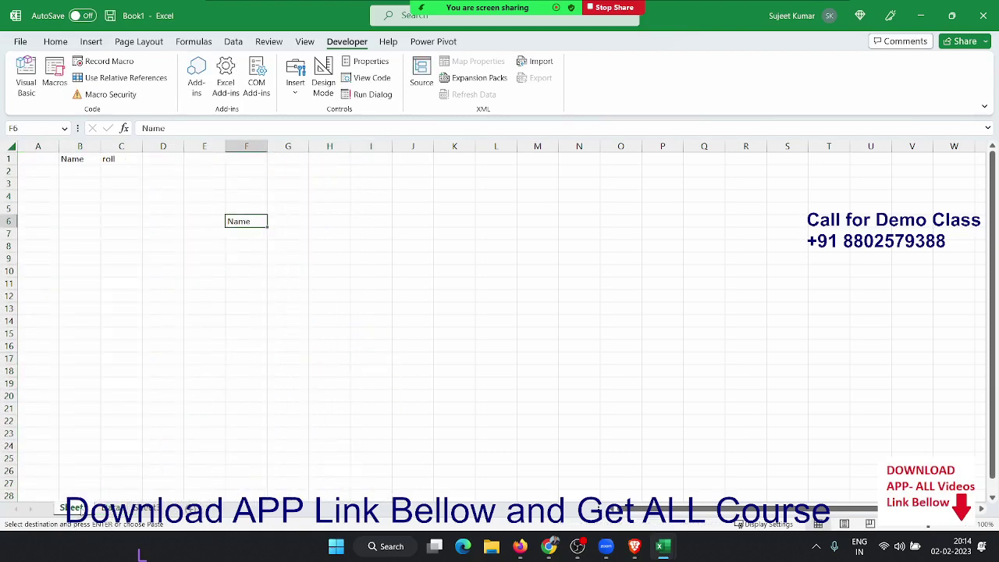
right_click(80, 508)
left_click(154, 367)
right_click(94, 508)
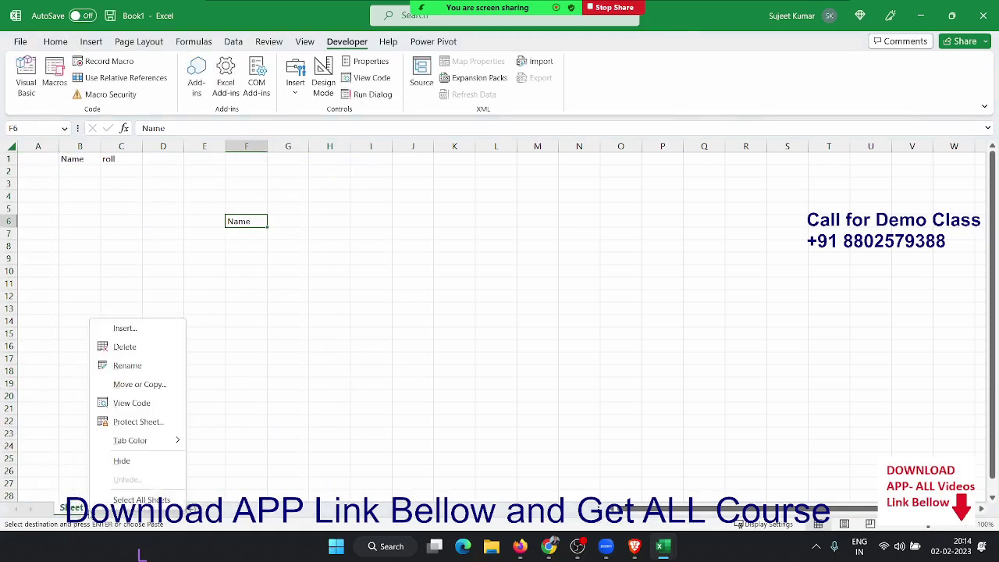
left_click(163, 347)
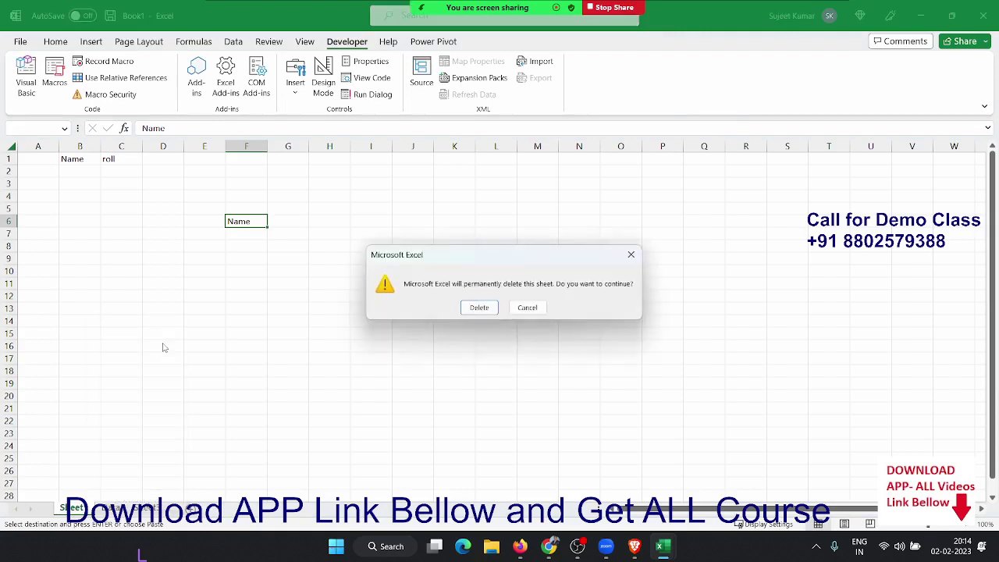
left_click(481, 309)
left_click(277, 323)
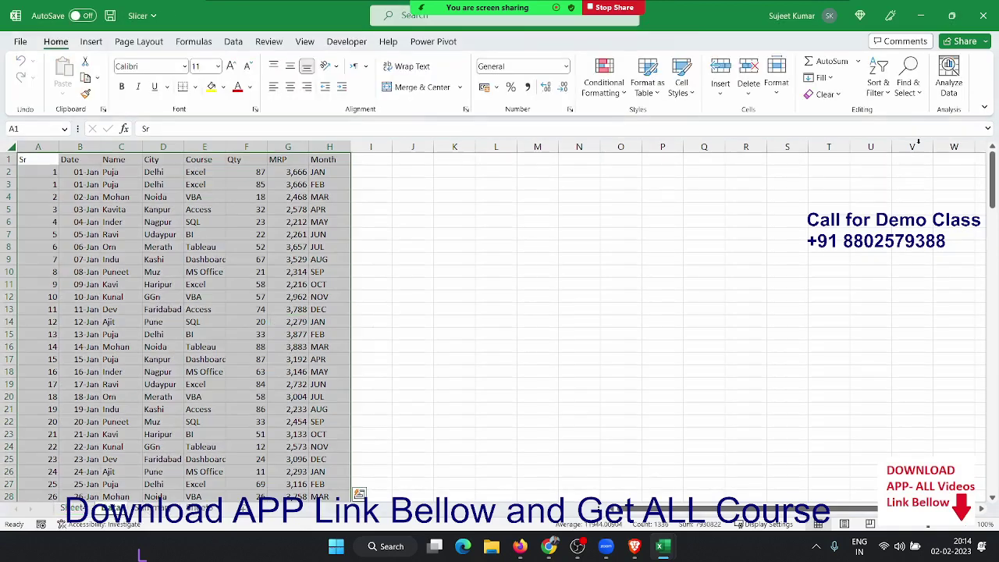
Close the Slicer workbook window so Book1 comes back in front.
left_click(985, 16)
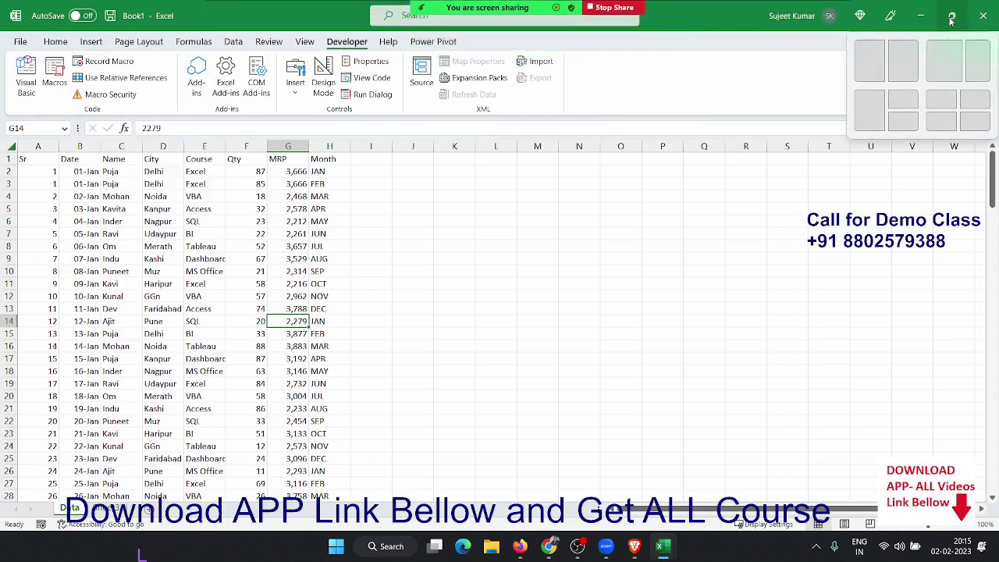
Tile the VBA editor left and Excel right, erase all Module1 code, and open Record Macro.
left_click(21, 74)
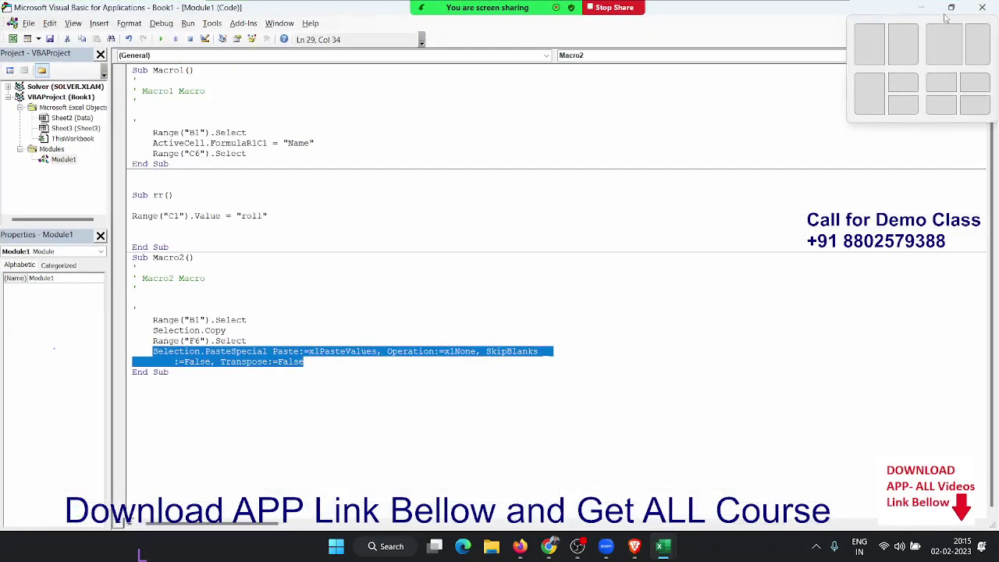
left_click(874, 44)
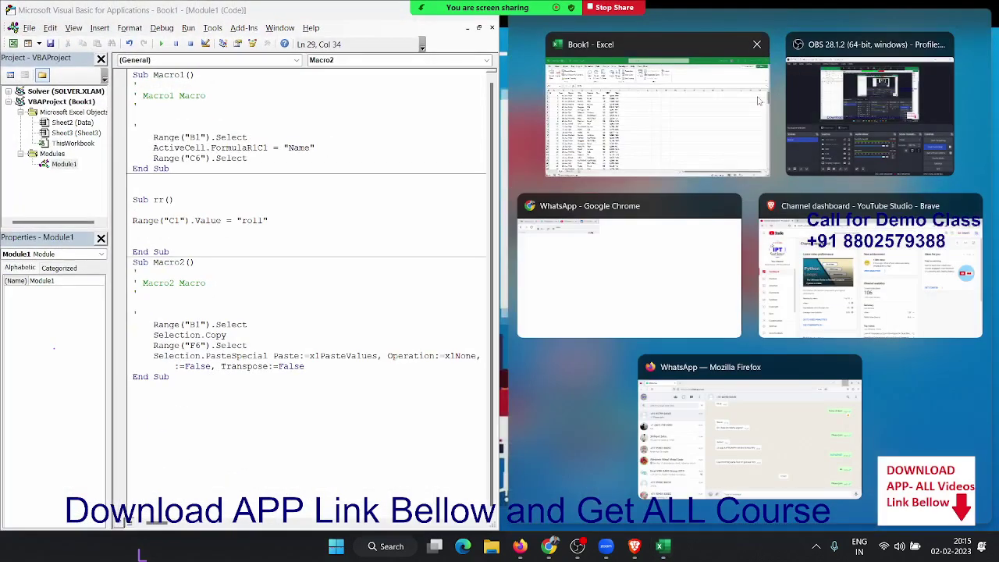
left_click(624, 117)
left_click(331, 386)
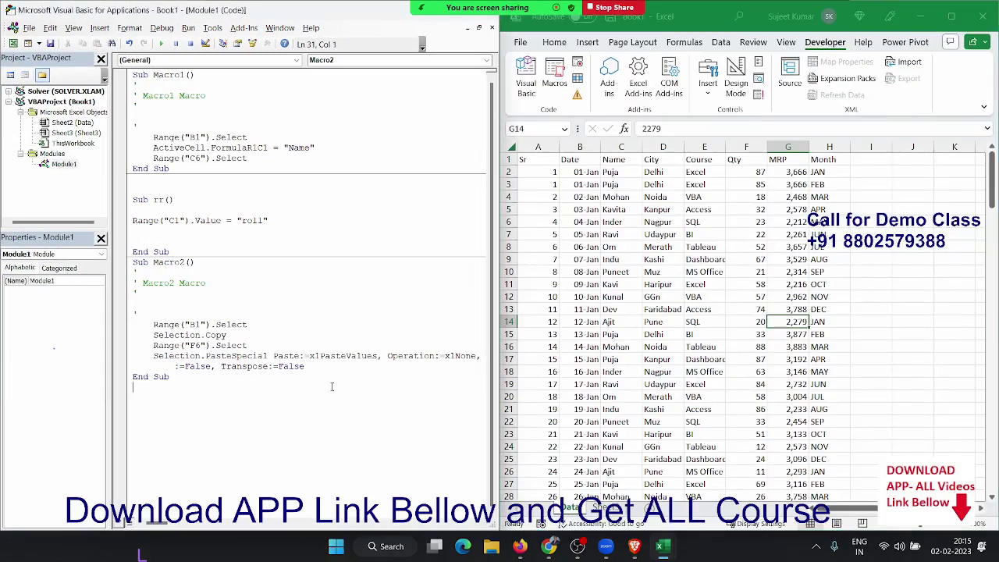
key("ctrl+a")
key("Delete")
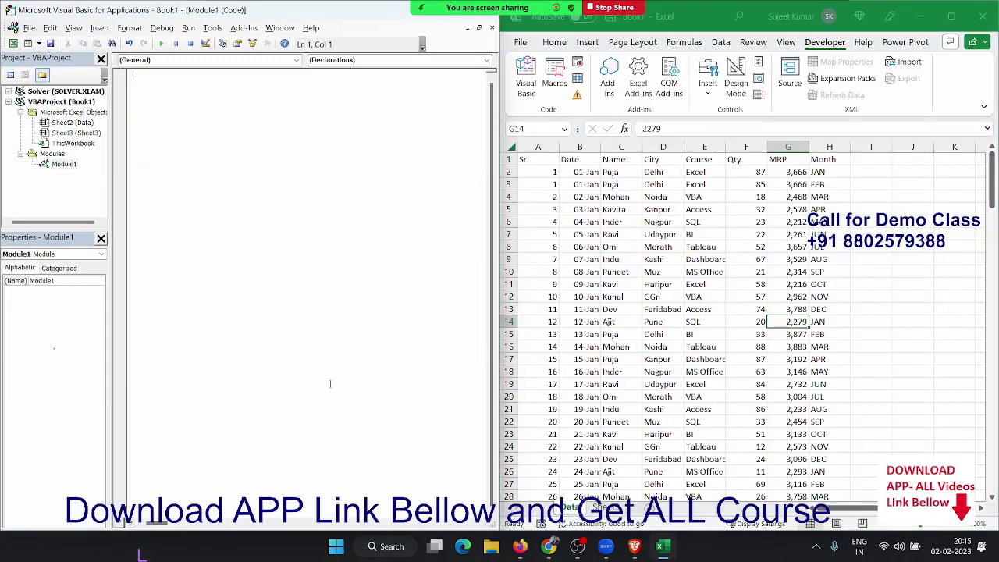
left_click(694, 249)
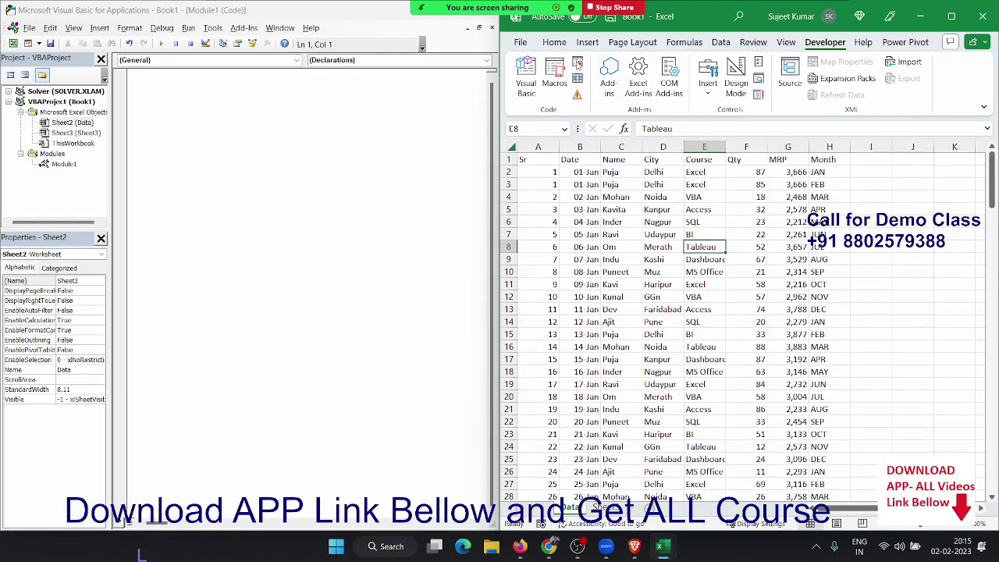
left_click(578, 61)
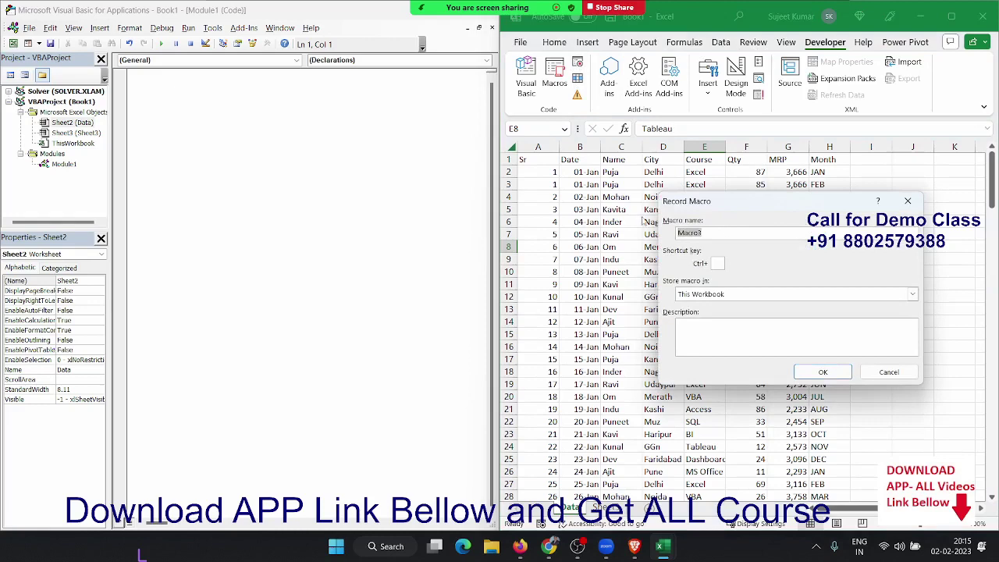
Begin recording macro DT, turn on header filters from A1, and filter City to Delhi only.
type("DT")
left_click(830, 372)
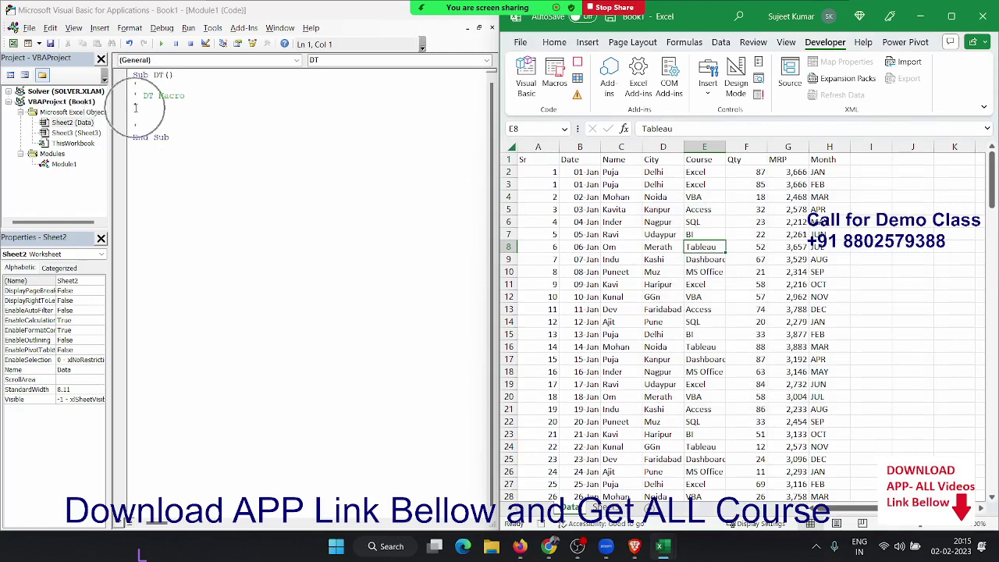
left_click(549, 161)
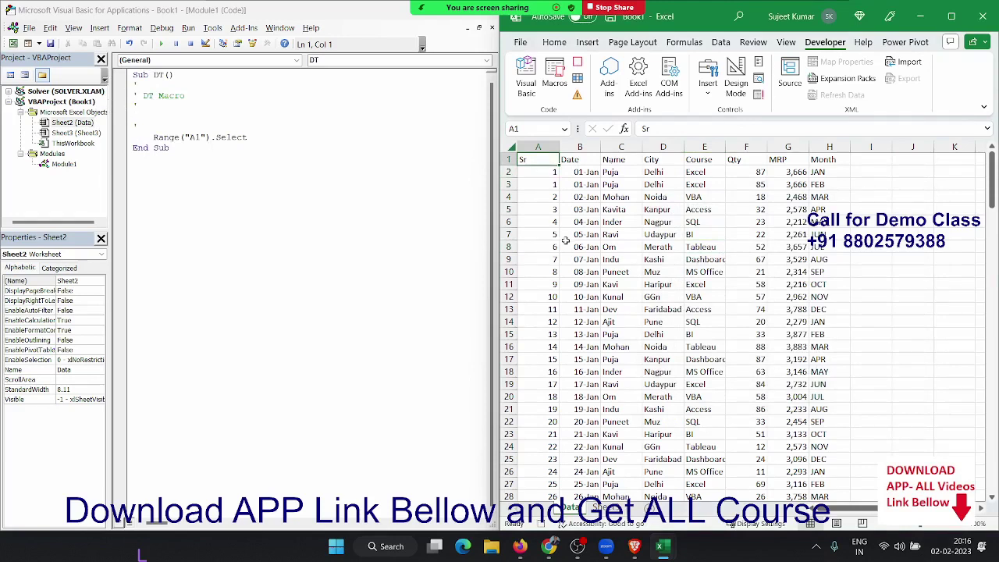
key("ctrl+shift+l")
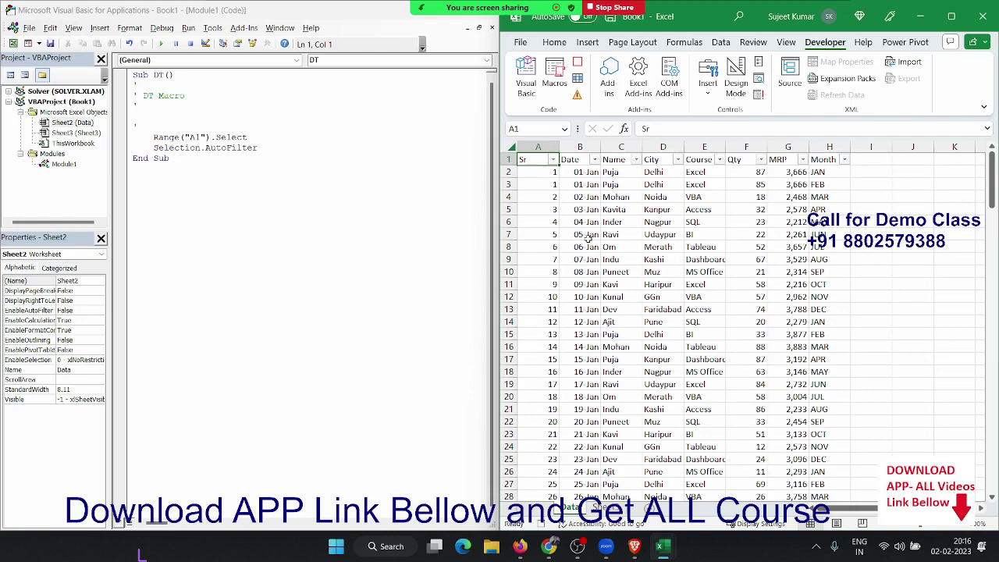
left_click(677, 160)
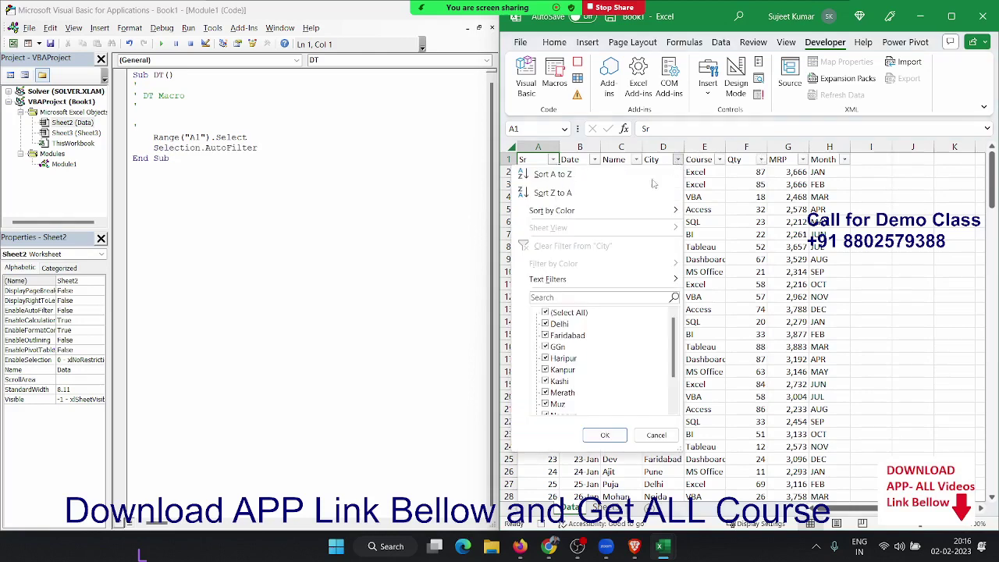
mouse_move(562, 279)
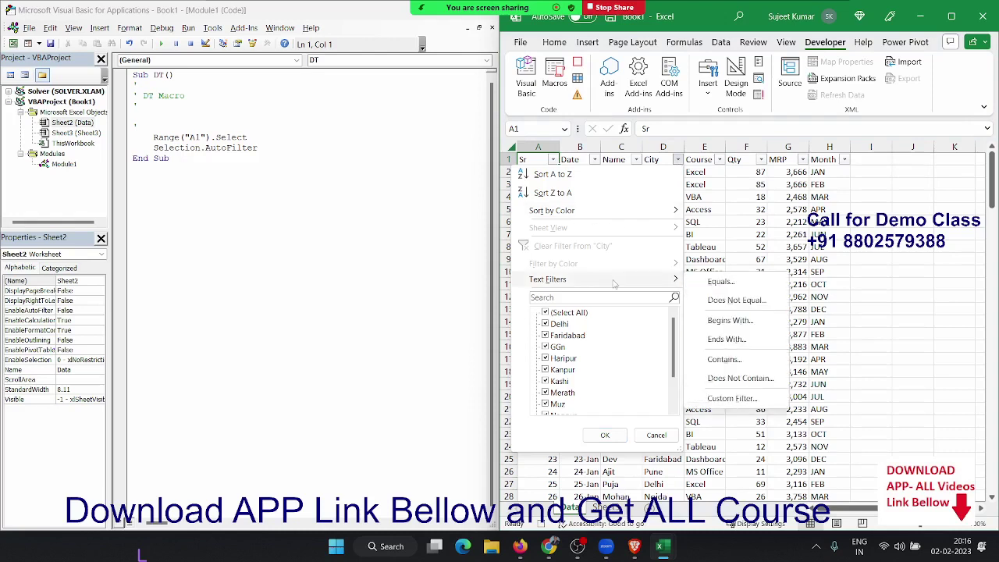
left_click(547, 314)
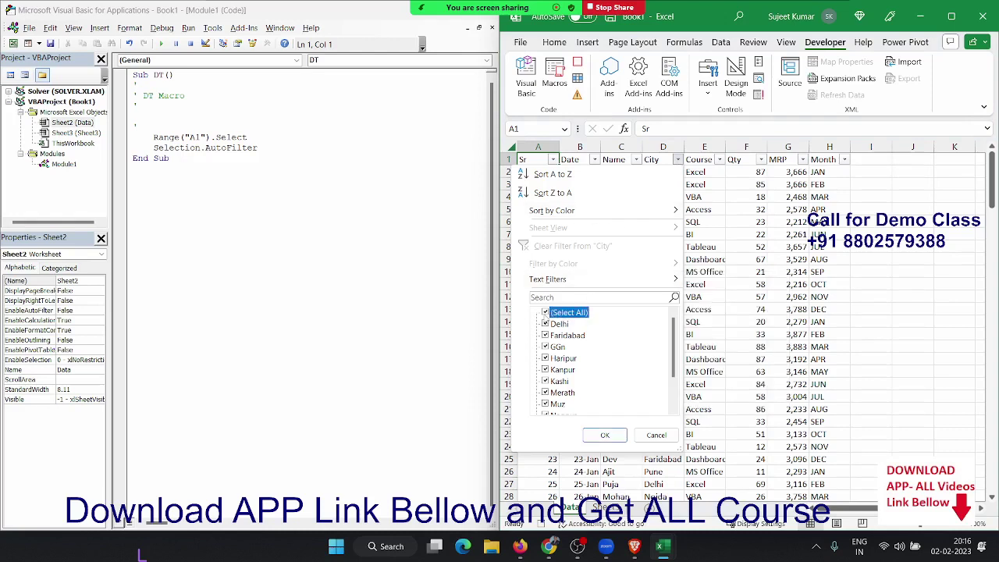
left_click(546, 312)
left_click(546, 323)
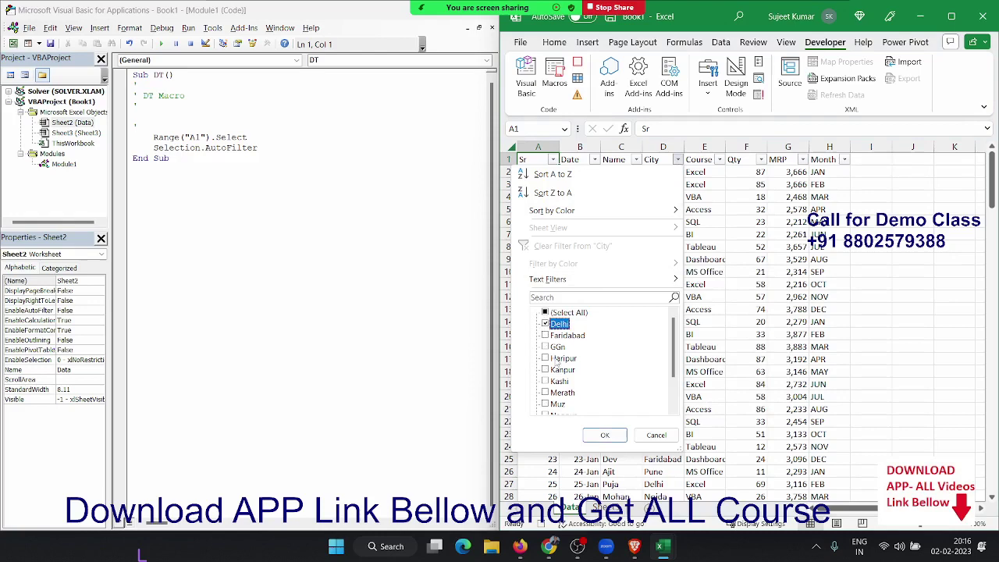
left_click(602, 436)
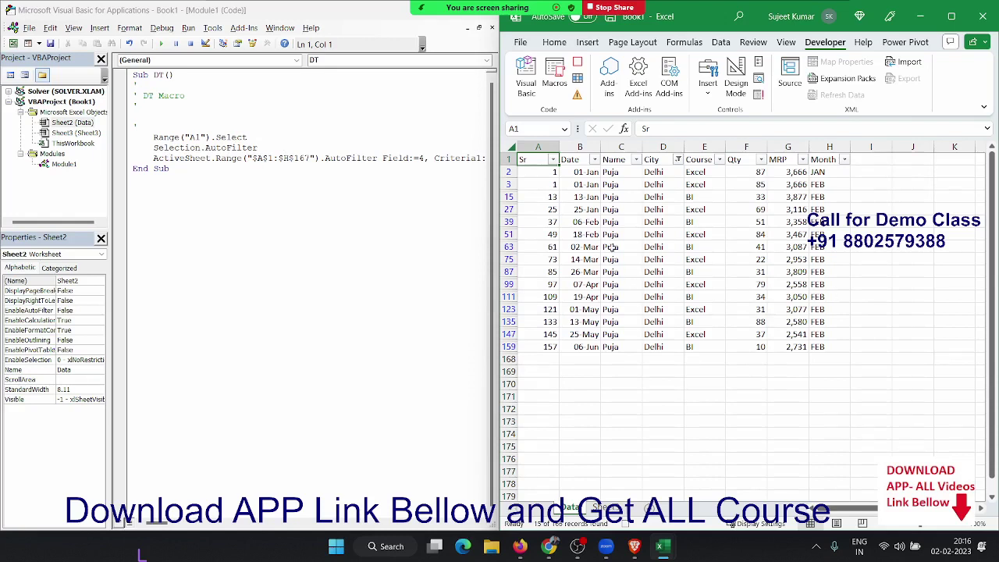
Extend the selection right and down from A1, then keep visible cells only via Go To Special.
key("ctrl+shift+Right")
key("ctrl+shift+Down")
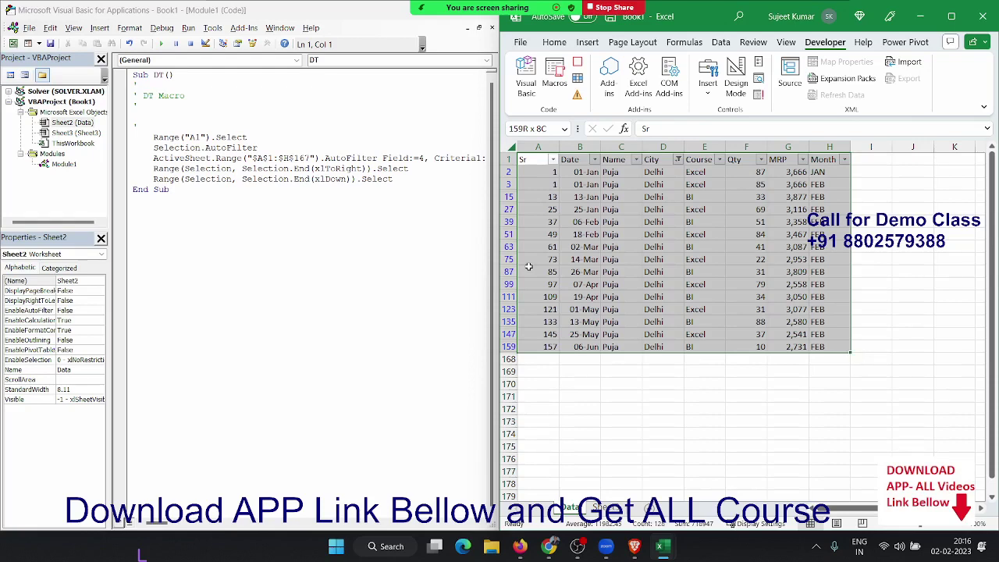
key("ctrl+g")
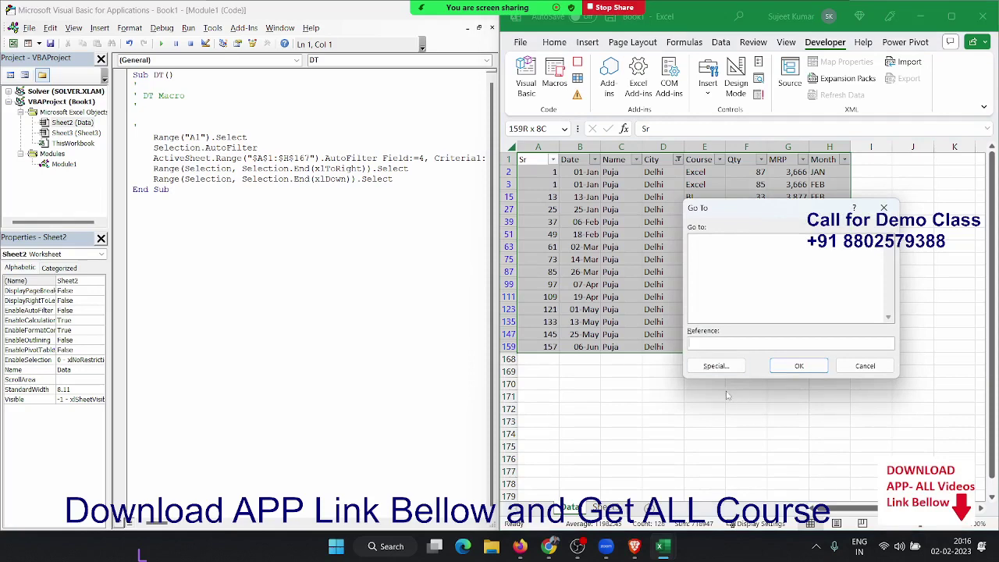
left_click(726, 366)
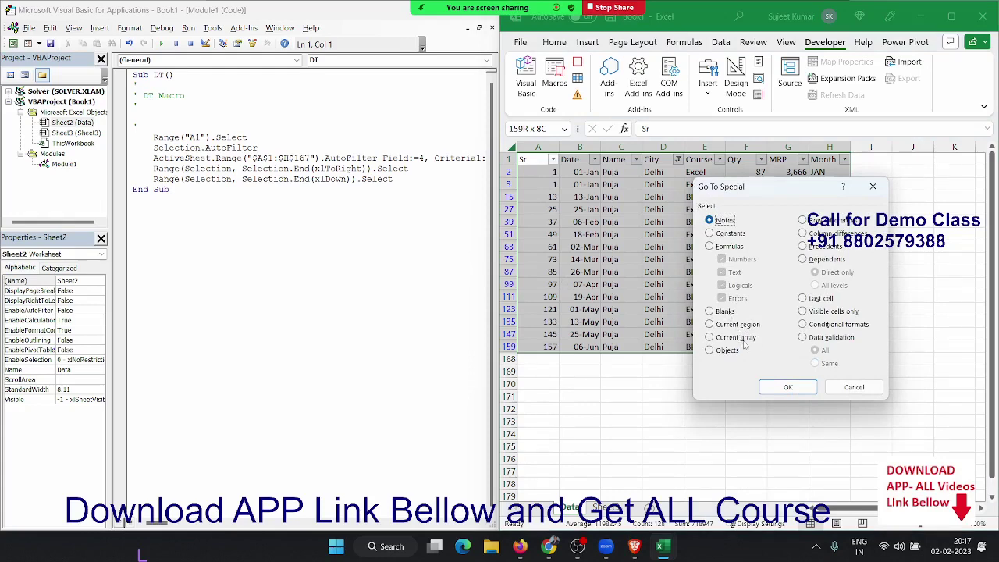
left_click(820, 311)
left_click(788, 388)
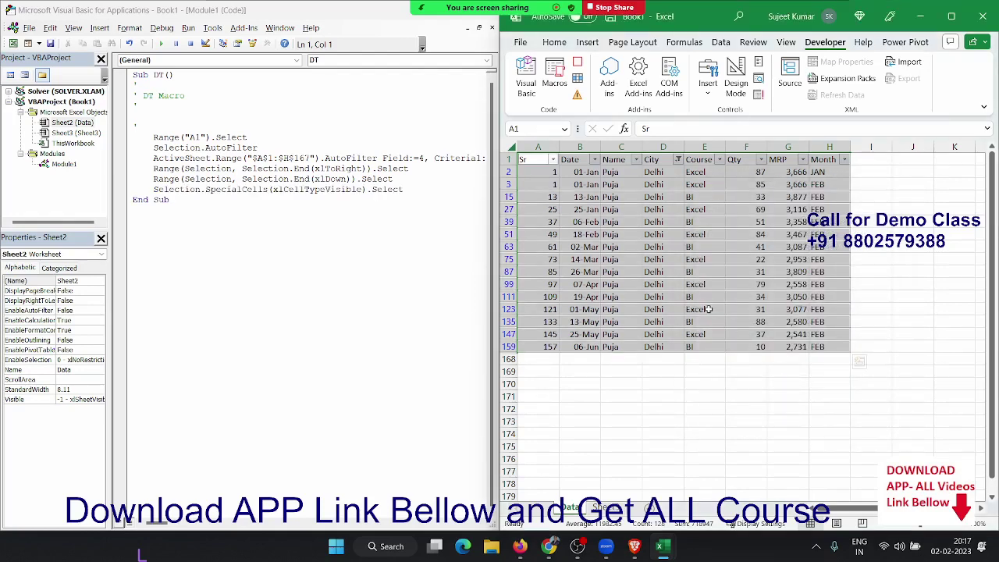
Copy the visible Delhi rows into a new sheet named Delhi.
key("ctrl+c")
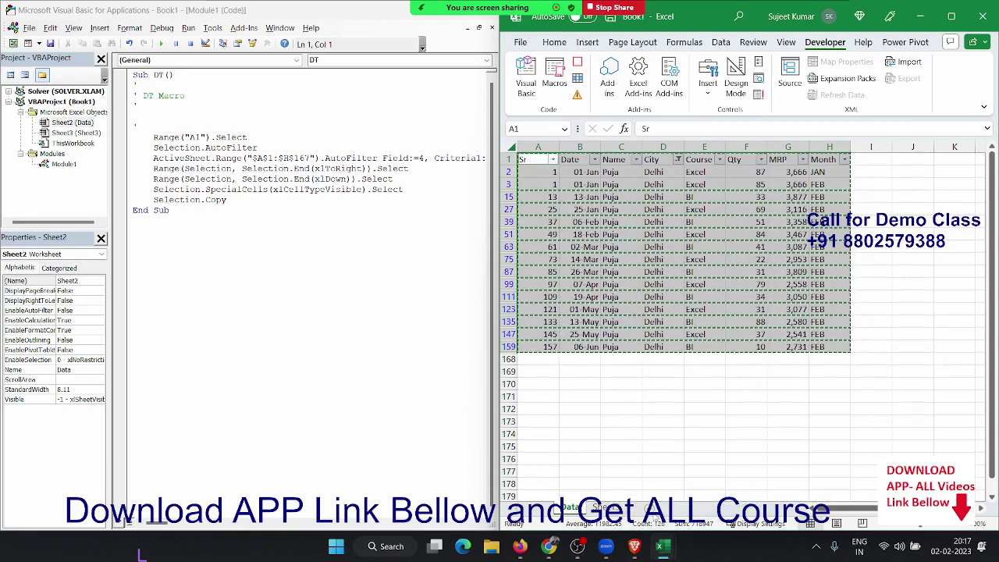
left_click(659, 508)
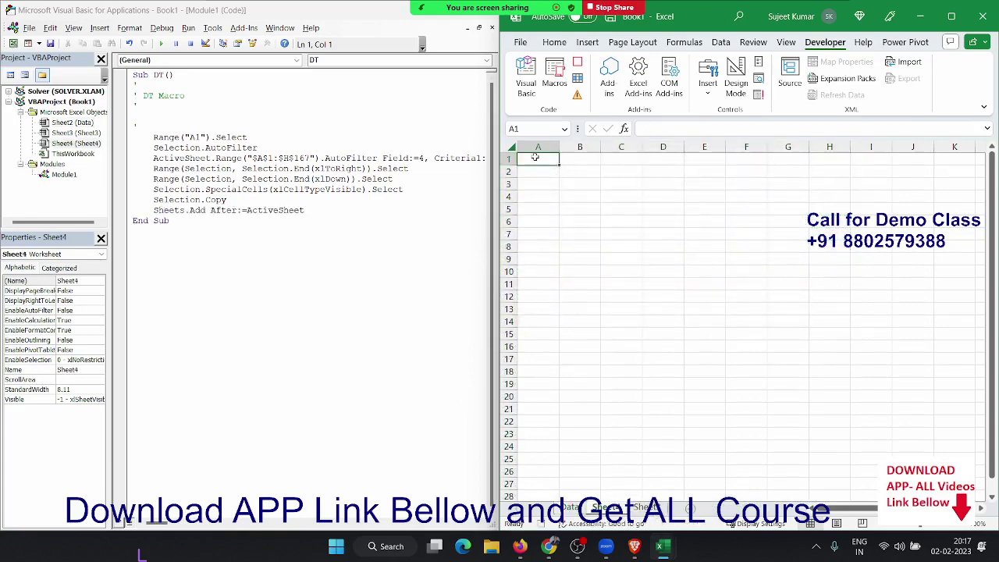
key("ctrl+v")
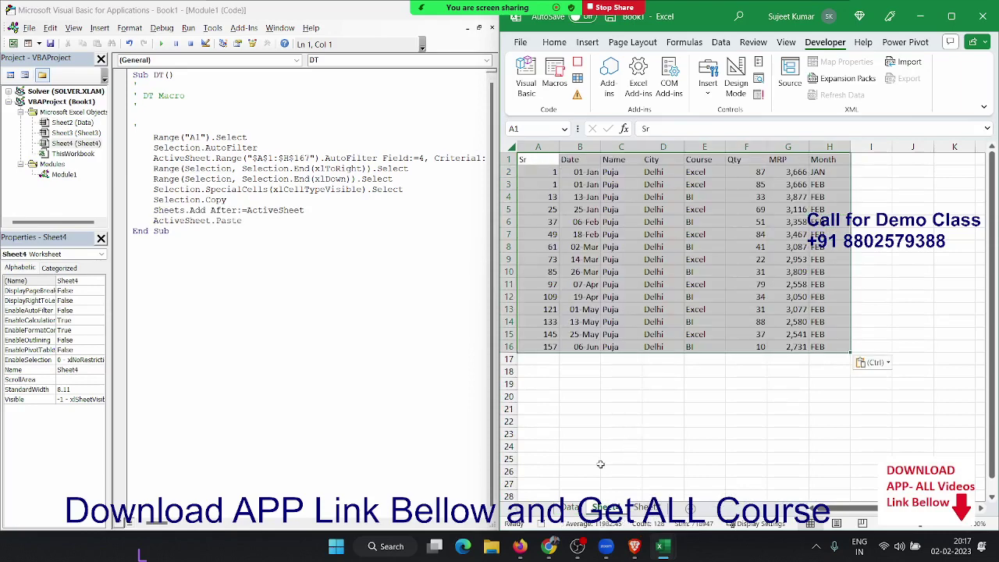
left_click(604, 507)
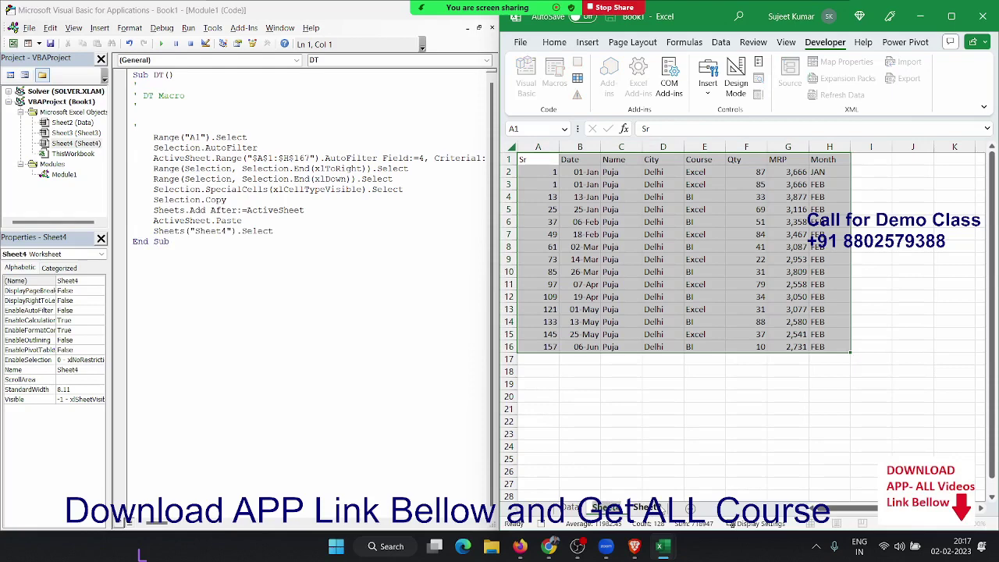
type("Delhi")
key("Return")
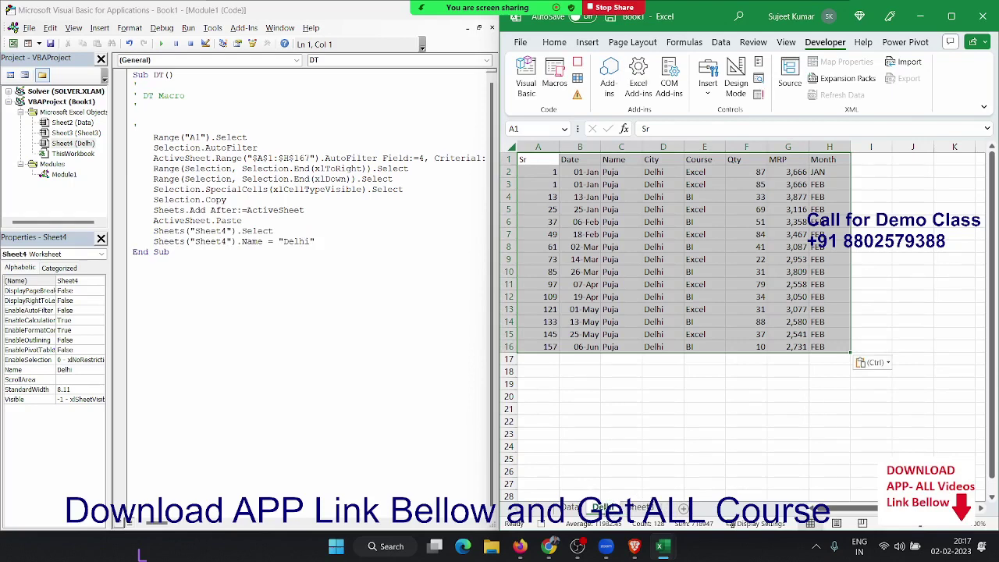
Move the Delhi sheet to (new book) using Move or Copy.
key("Escape")
right_click(608, 507)
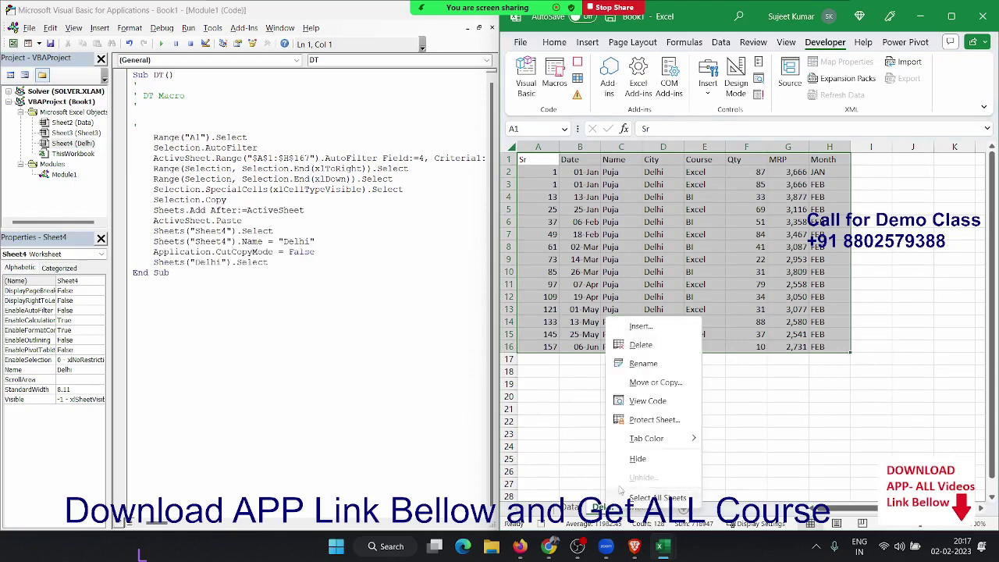
left_click(653, 383)
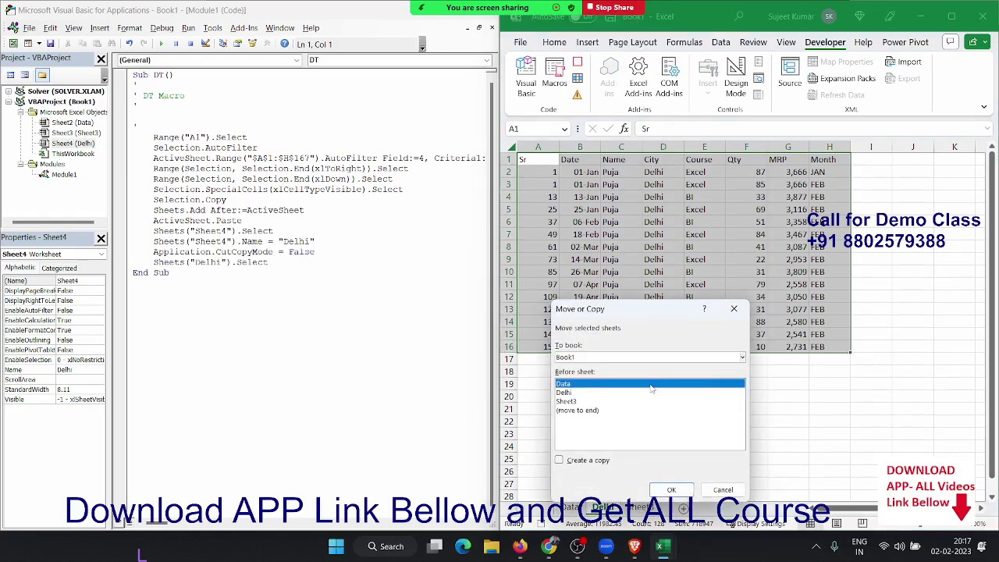
left_click(558, 461)
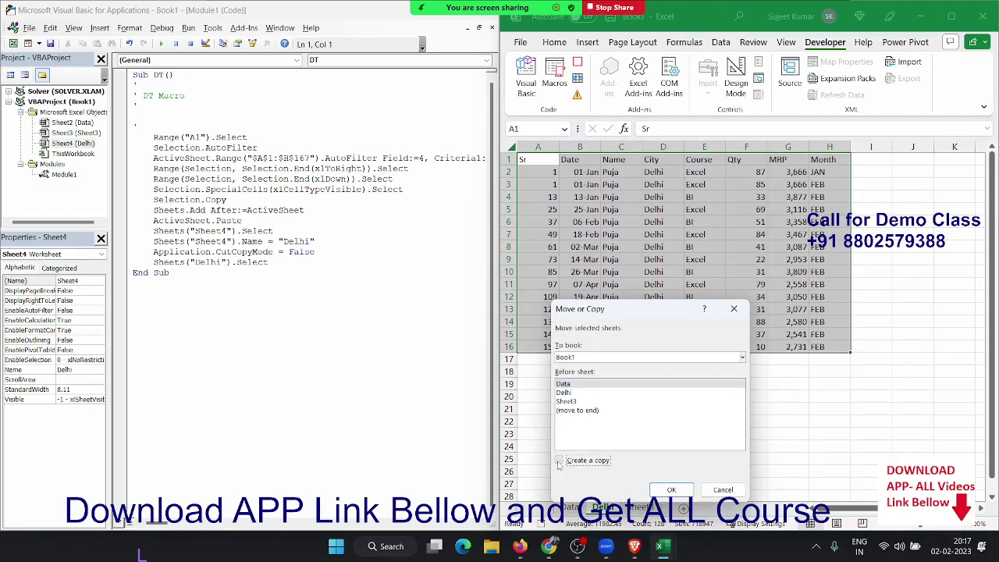
left_click(569, 357)
left_click(574, 368)
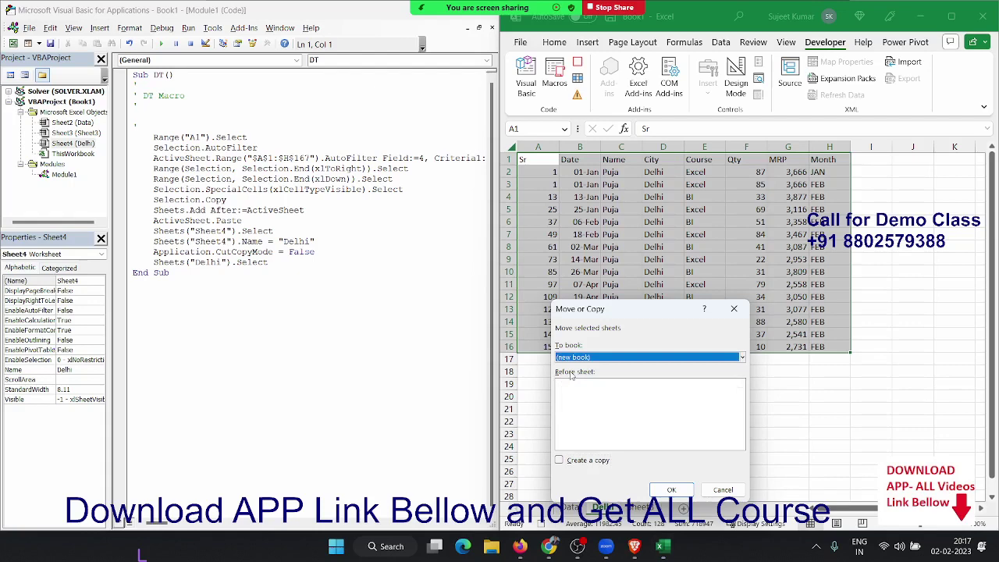
left_click(681, 492)
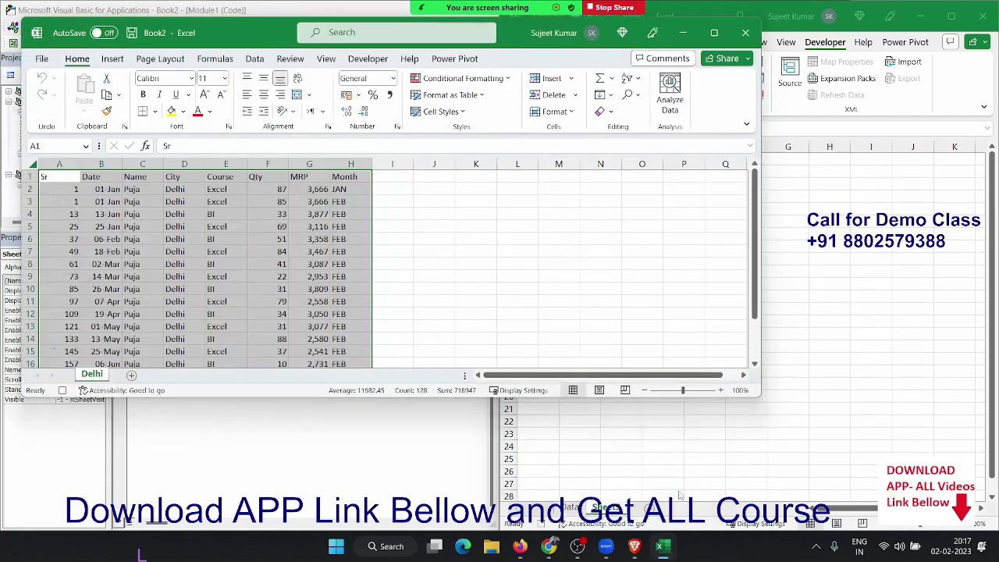
Save Book2 as Delhi on the D: drive, then close its window.
key("ctrl+s")
left_click(298, 240)
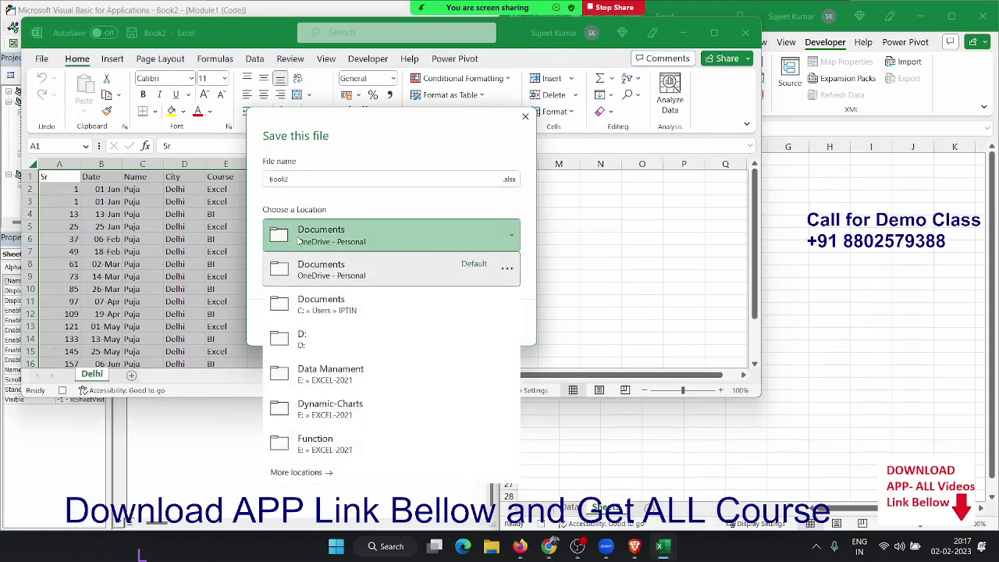
left_click(306, 339)
left_click(304, 180)
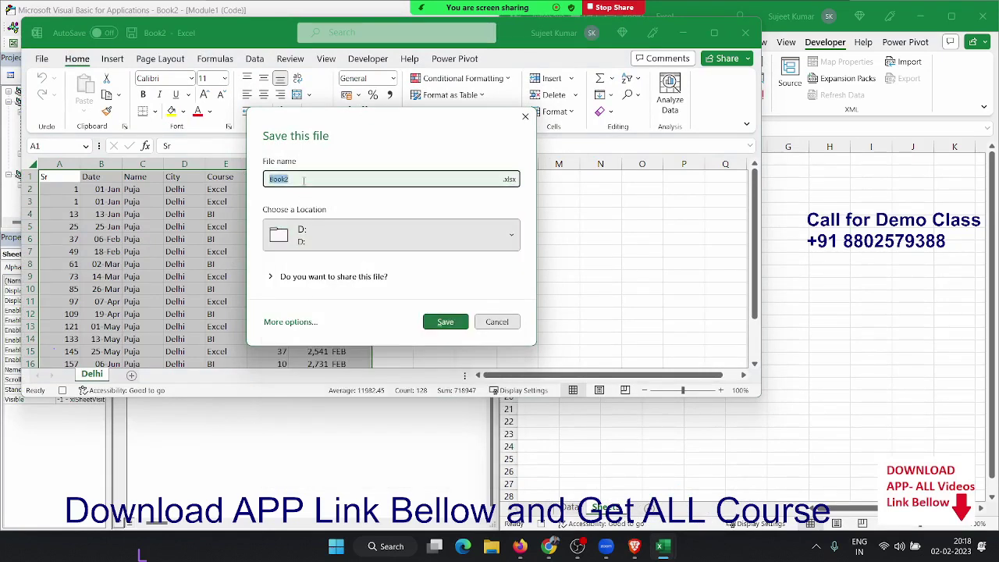
type("Delhi")
left_click(433, 321)
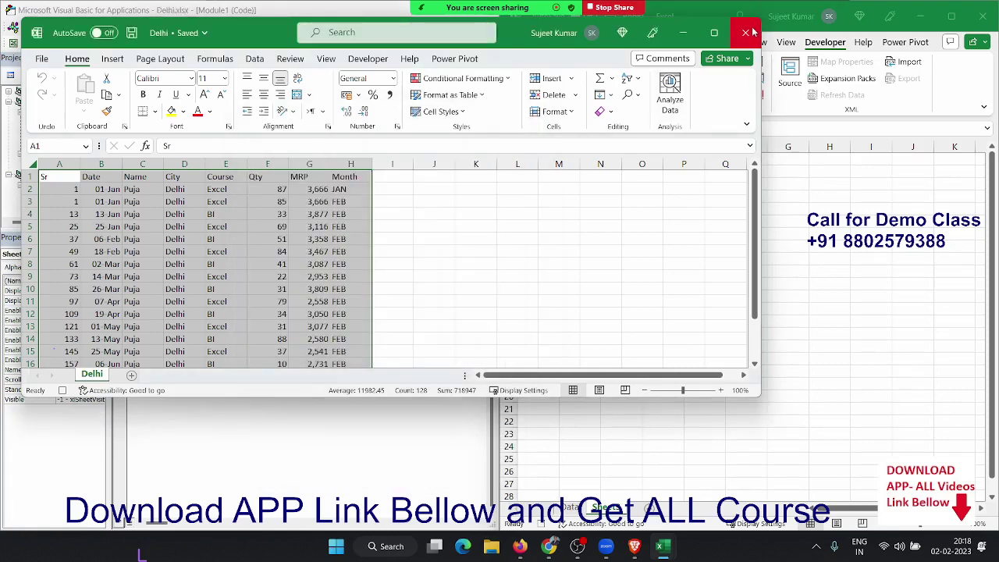
left_click(745, 32)
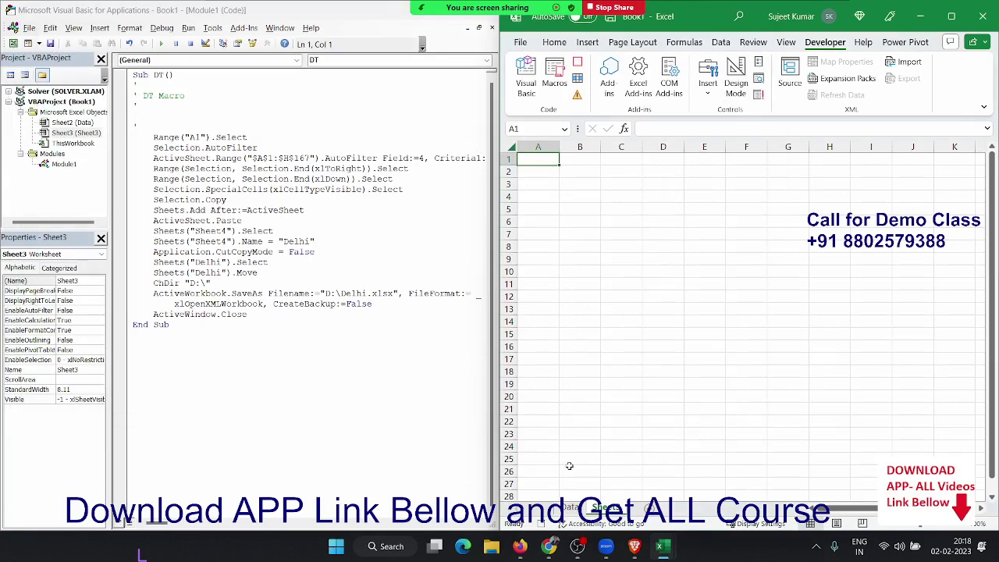
Remove the filter on the Data sheet from B2 and stop recording the DT macro.
left_click(571, 508)
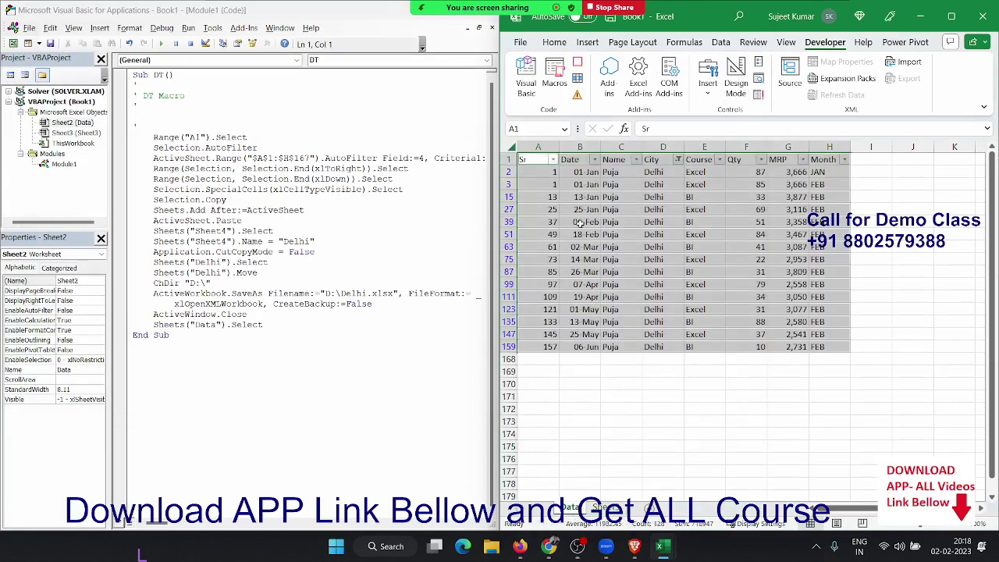
left_click(569, 171)
key("ctrl+shift+l")
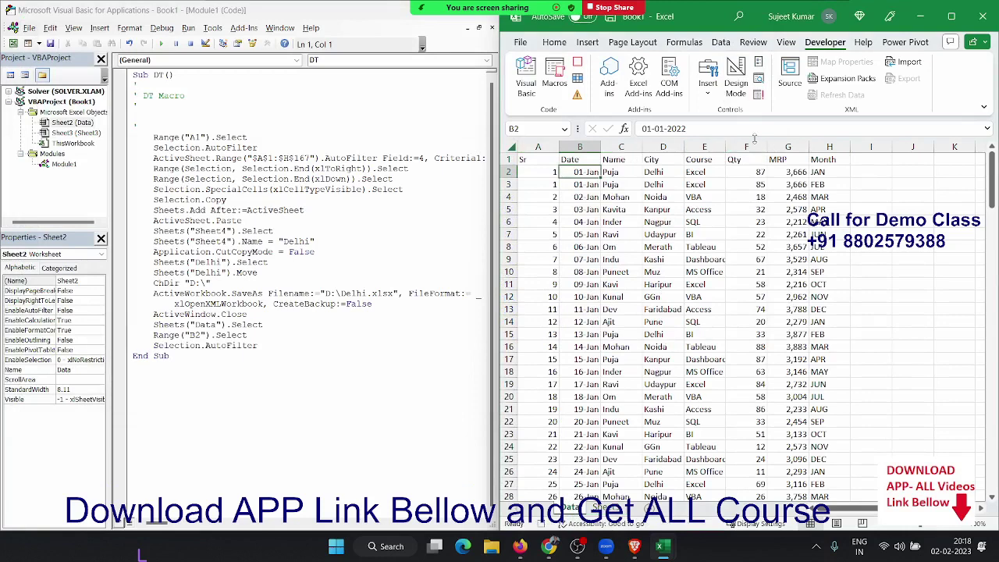
left_click_drag(546, 531, 540, 535)
left_click(540, 528)
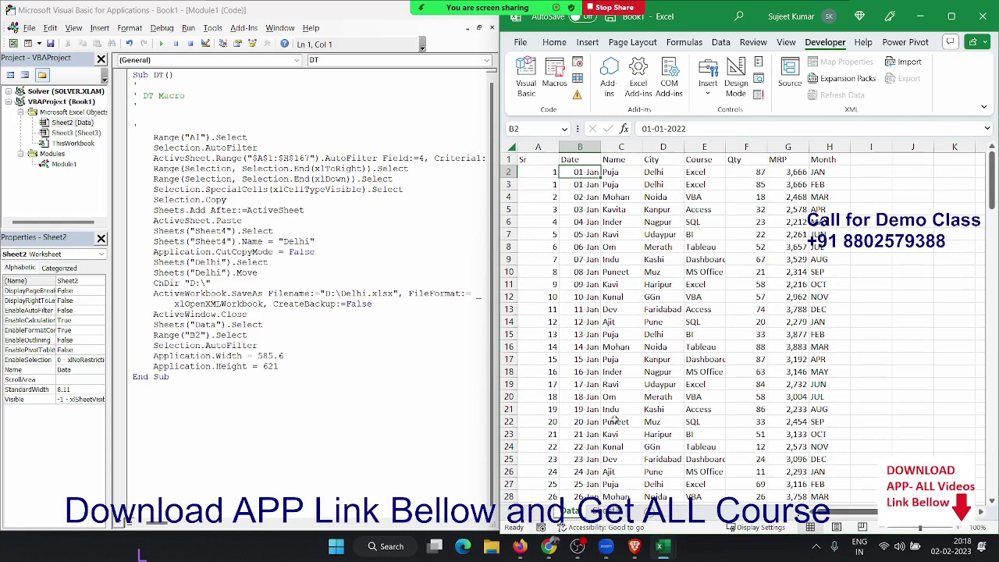
Resize the Excel and code editor windows and inspect the recorded Selection.AutoFilter line.
left_click(622, 272)
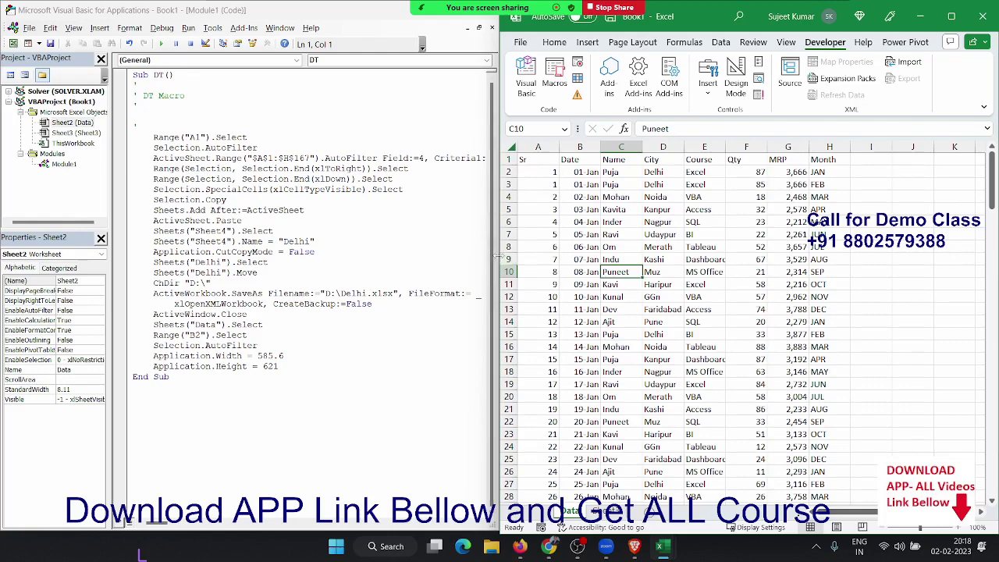
left_click_drag(512, 259, 618, 256)
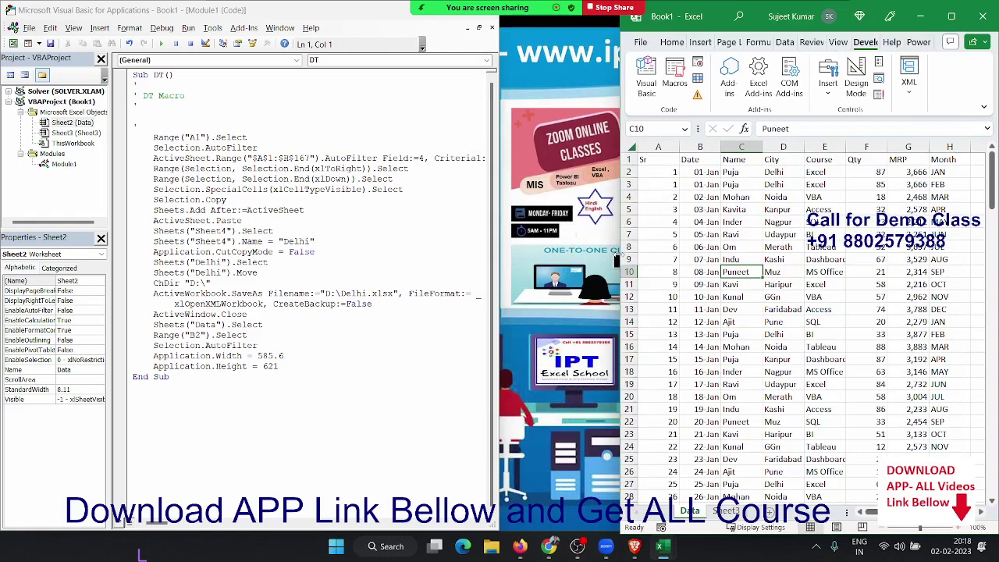
left_click(554, 546)
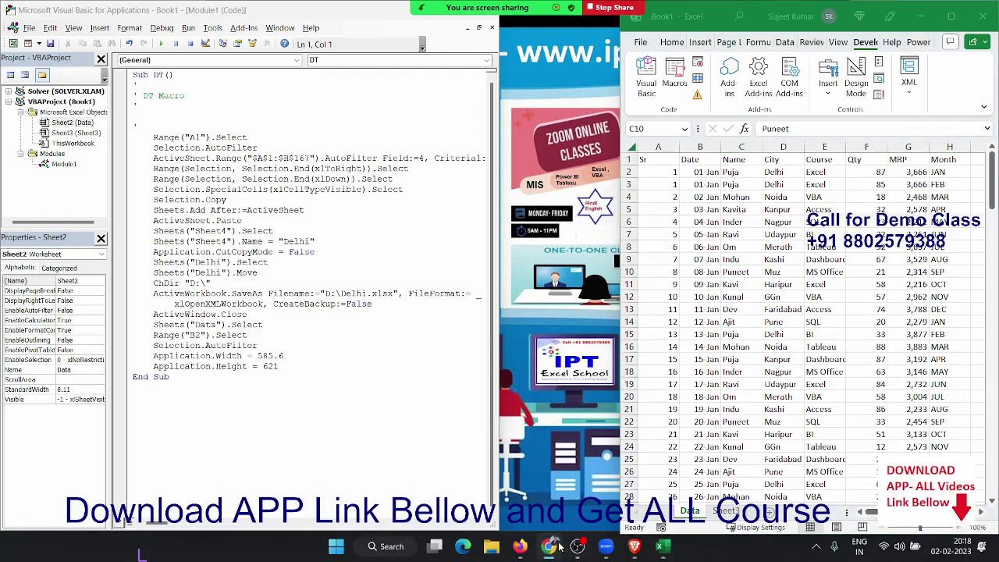
left_click(469, 421)
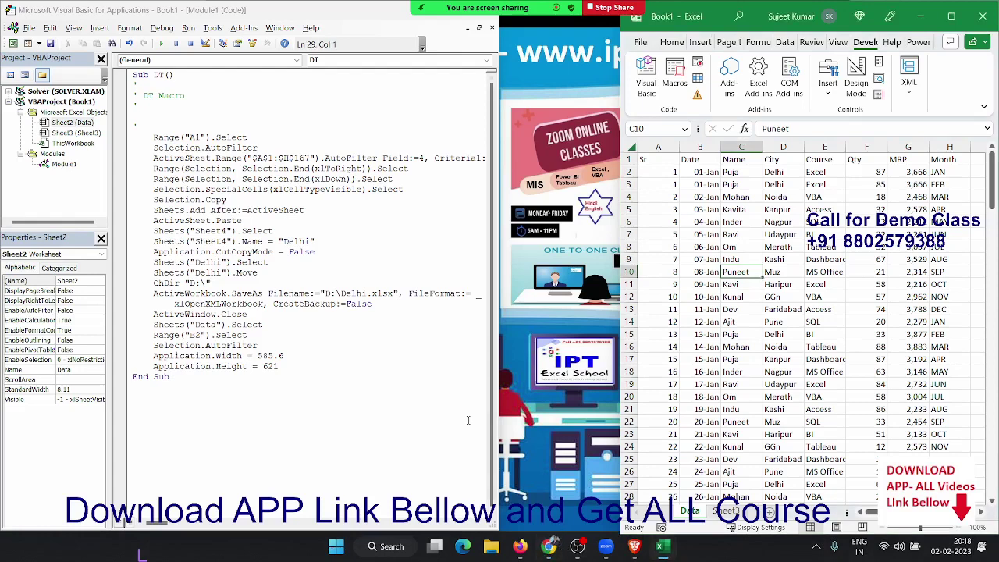
left_click(266, 148)
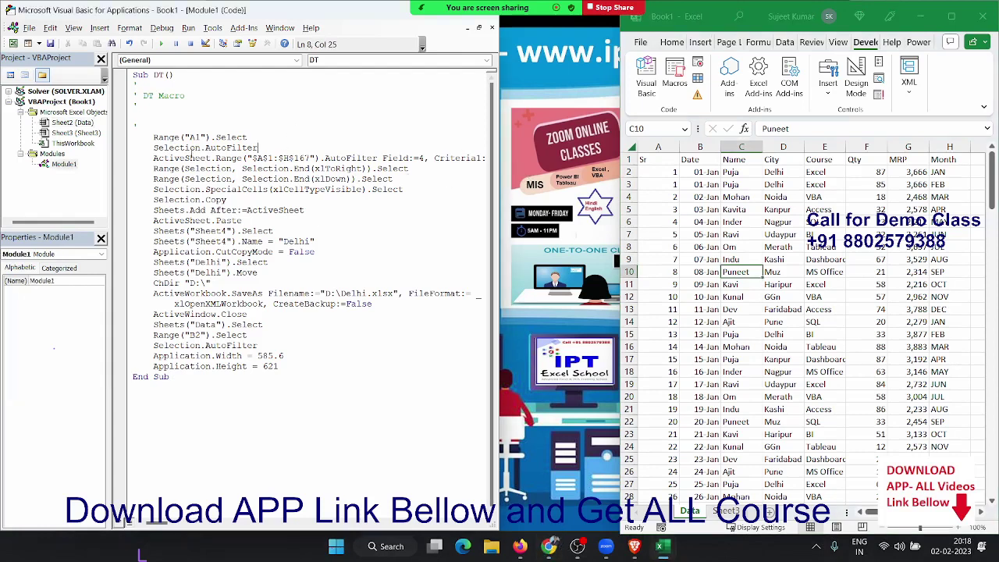
left_click(651, 157)
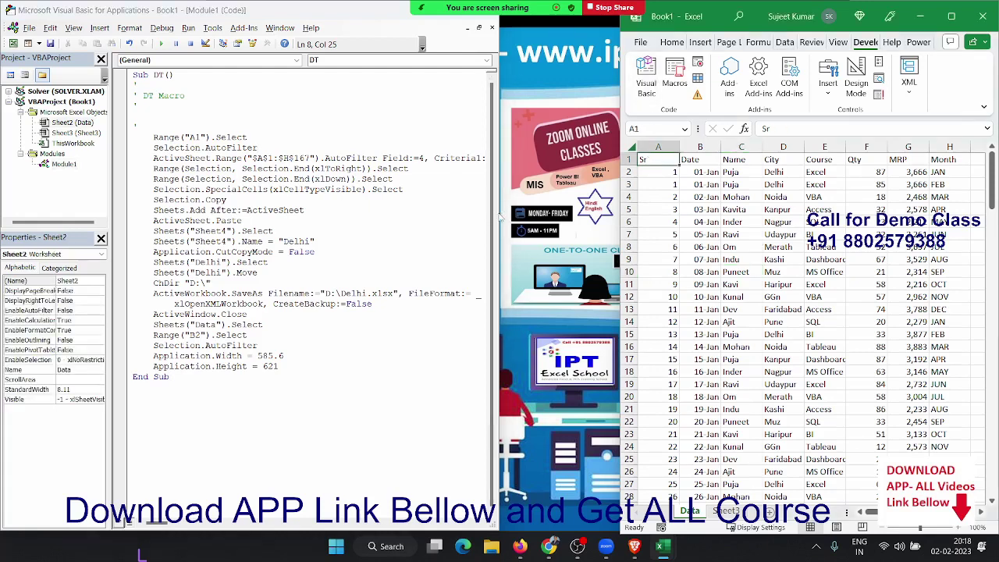
left_click_drag(500, 212, 621, 216)
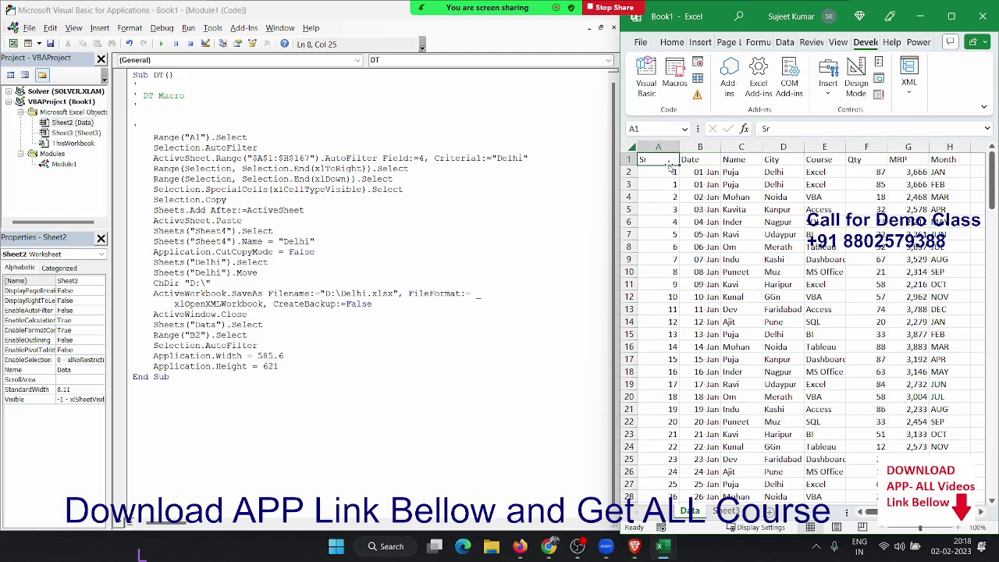
Delete the standalone Selection.AutoFilter statement from the DT macro's code.
double_click(258, 148)
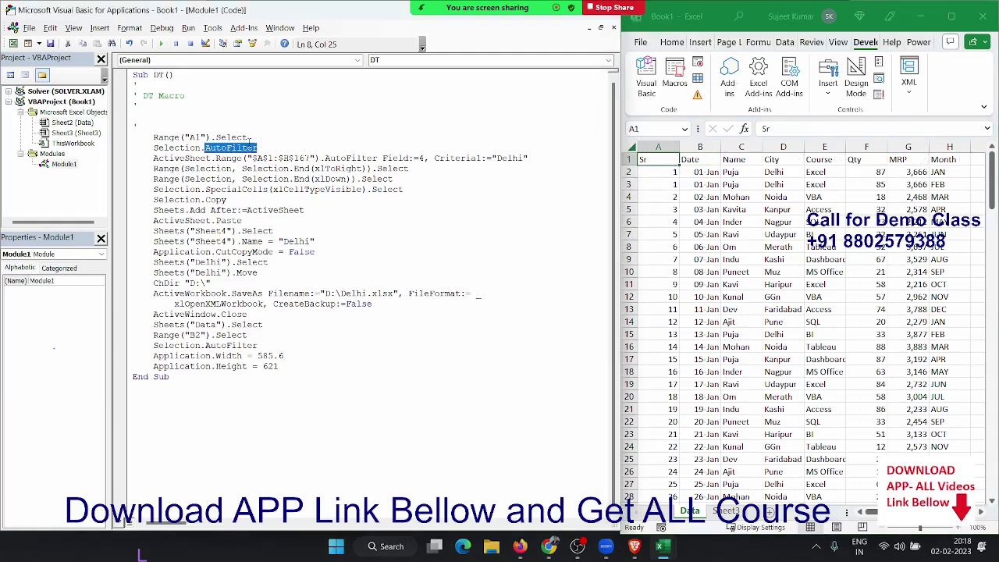
double_click(359, 159)
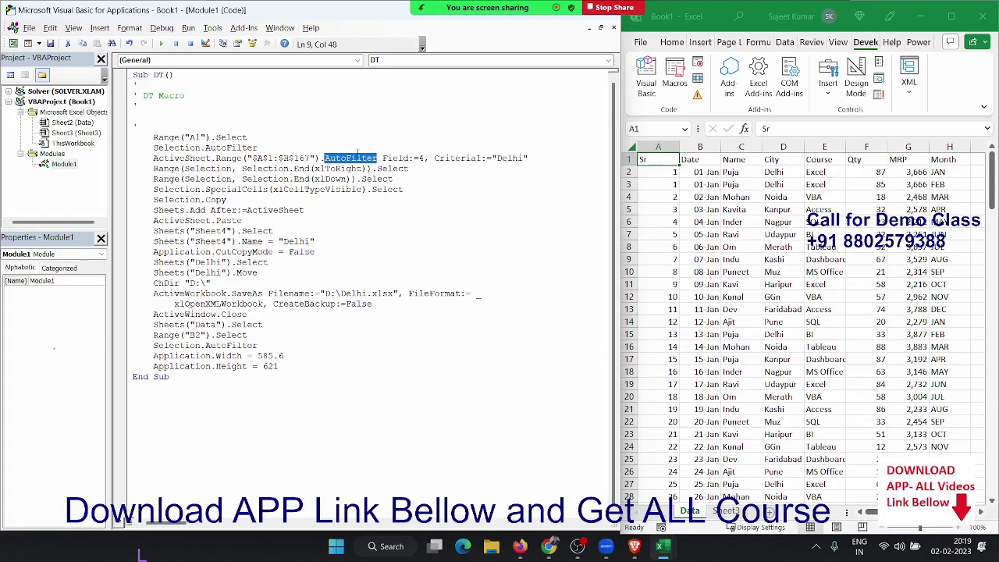
left_click_drag(285, 147, 181, 149)
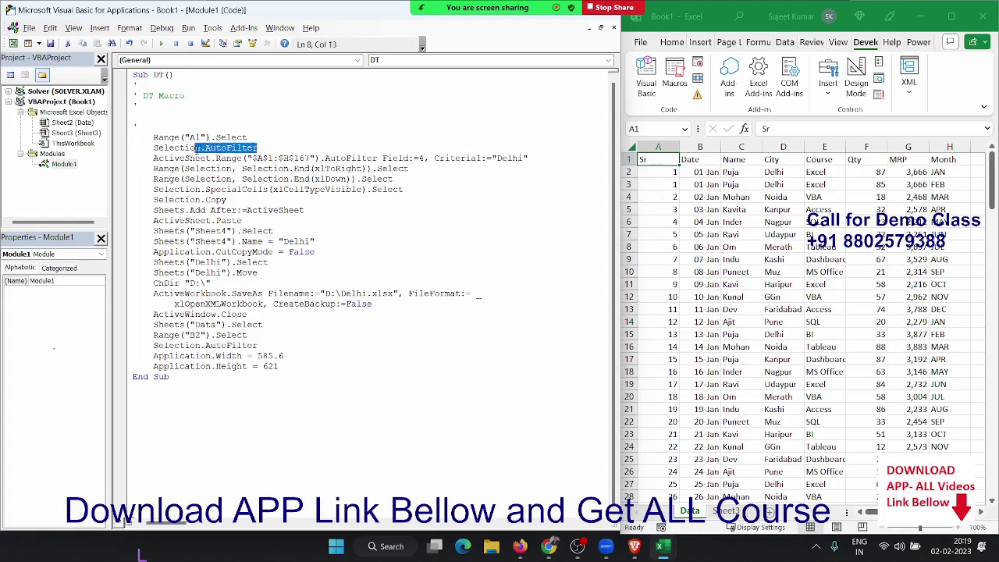
left_click_drag(256, 147, 153, 148)
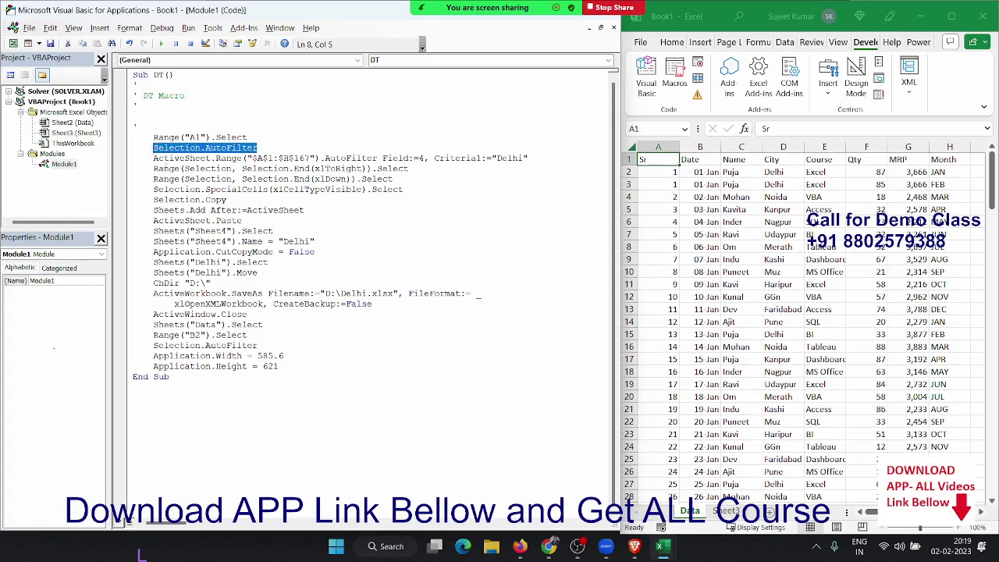
key("Delete")
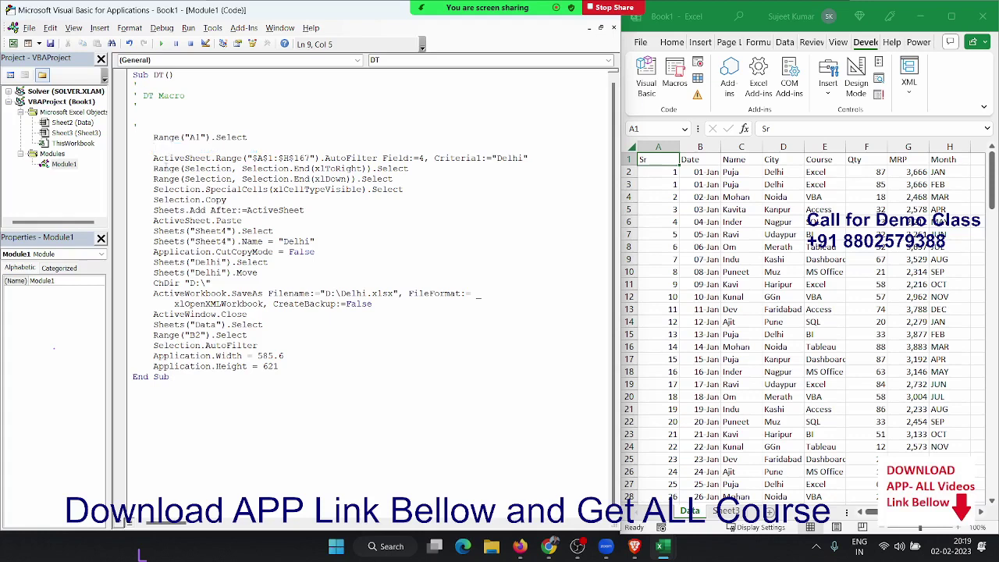
left_click(253, 158)
Turn the Data table's filter back on from the City header D1 with Ctrl+Shift+L.
left_click(777, 156)
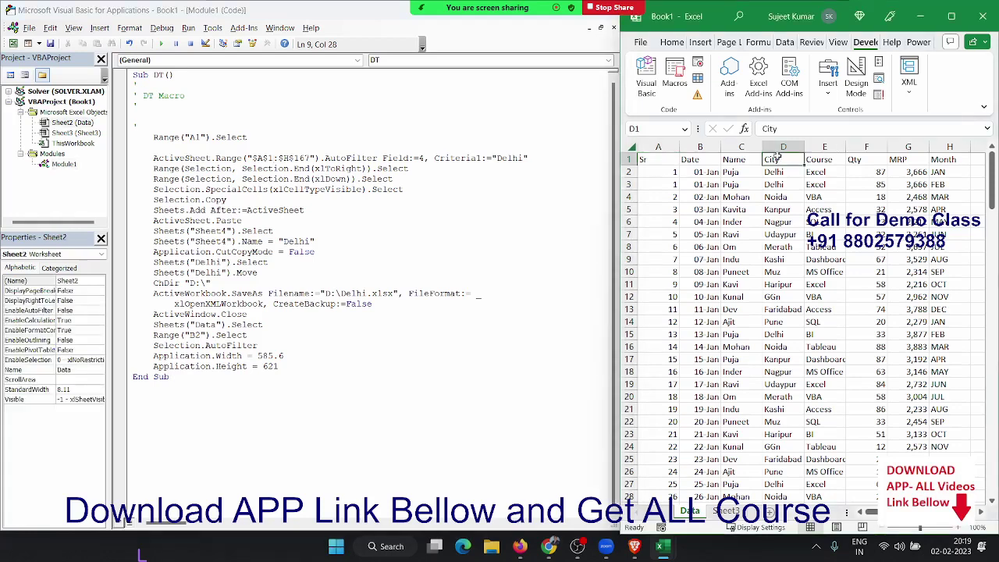
key("ctrl+shift+l")
key("ctrl+shift+l")
left_click_drag(278, 158, 614, 178)
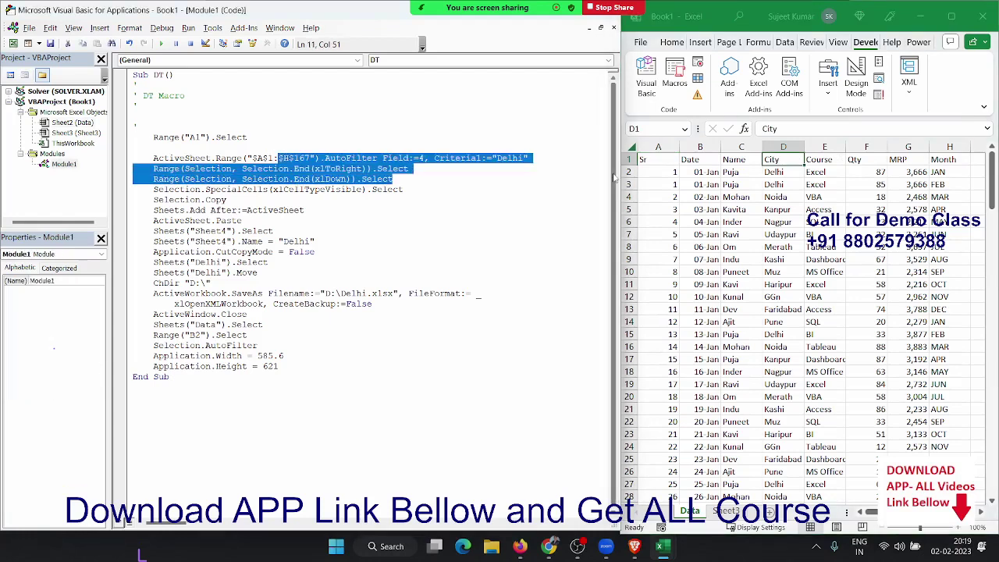
key("Up")
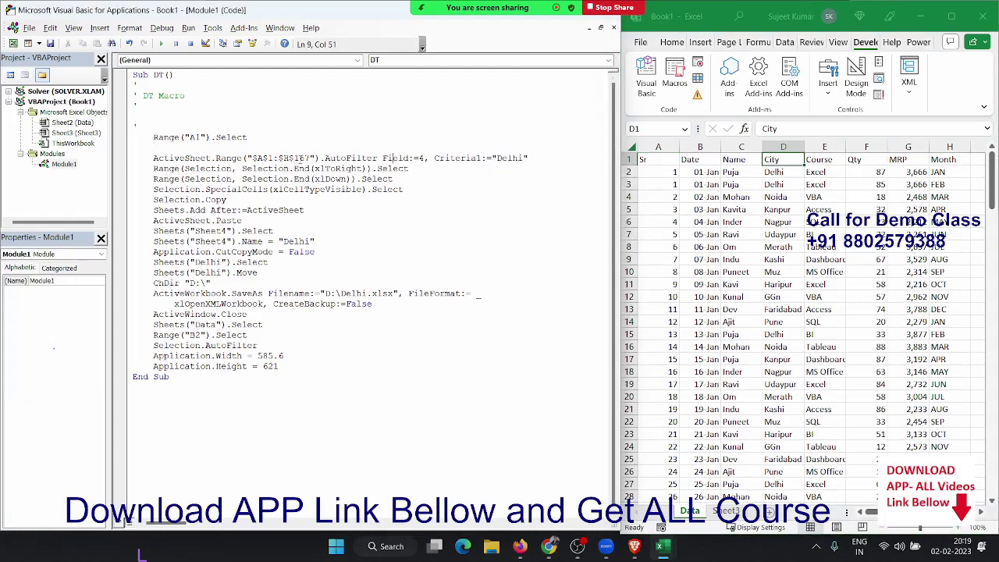
Shorten the DT macro's AutoFilter range from $A$1:$H$167 to just $A$1.
left_click(300, 158)
key("Delete")
key("Delete")
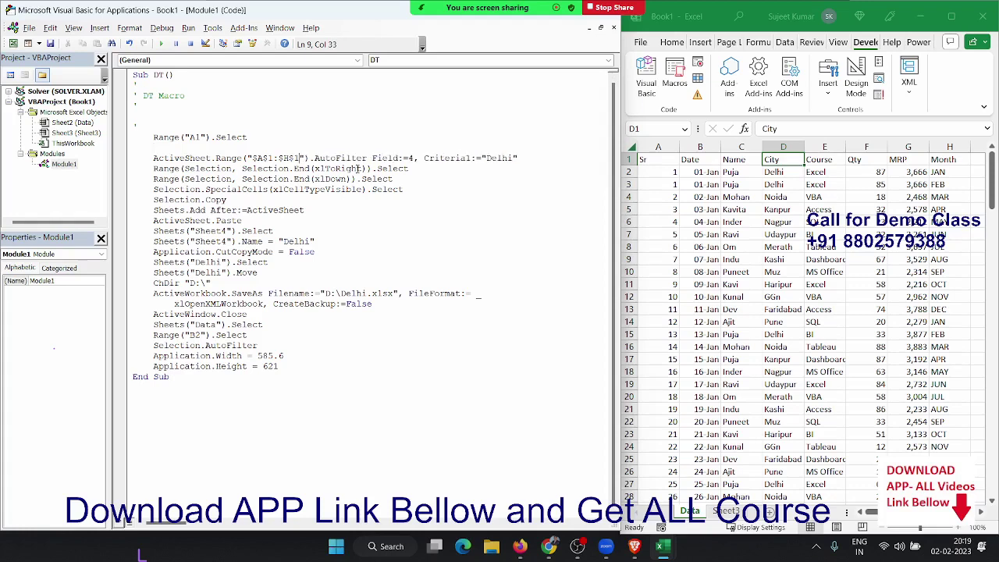
key("BackSpace")
key("BackSpace")
key("BackSpace")
key("BackSpace")
key("BackSpace")
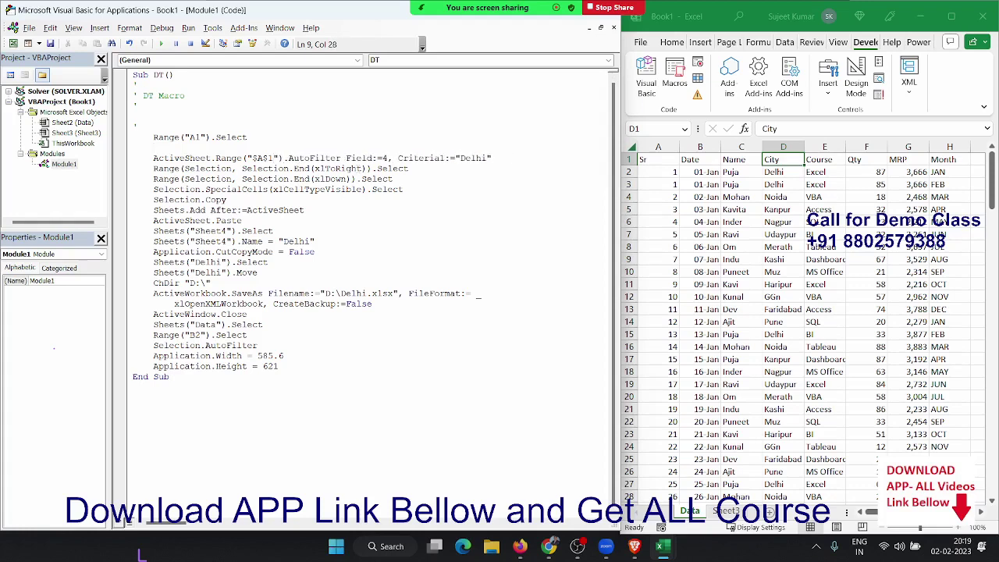
left_click(488, 161)
left_click(326, 189)
left_click(222, 209)
mouse_move(275, 232)
left_mouse_down()
mouse_move(139, 222)
mouse_move(143, 211)
left_mouse_up()
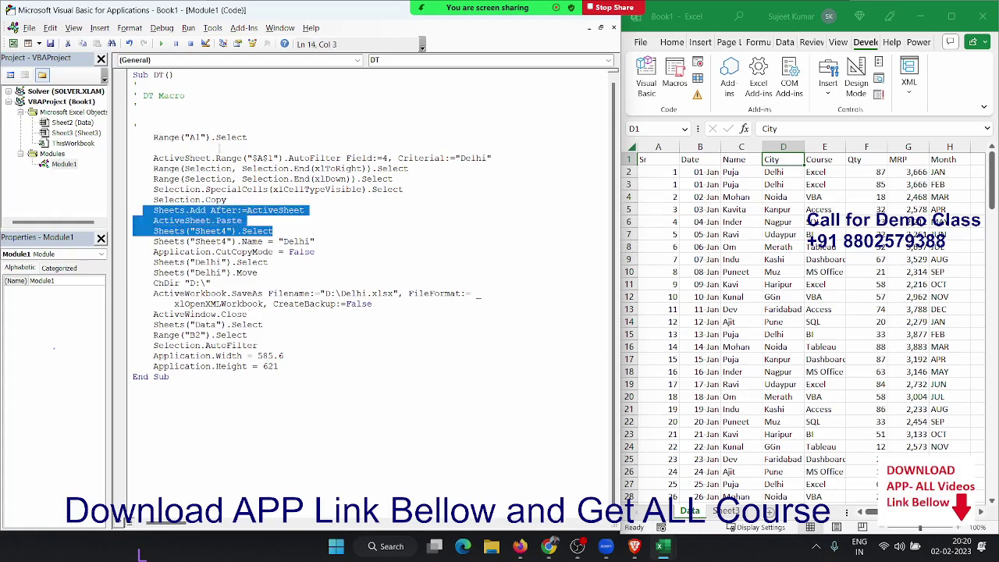
Delete the Sheets("Sheet4").Select line after the paste step.
left_click_drag(306, 258, 134, 262)
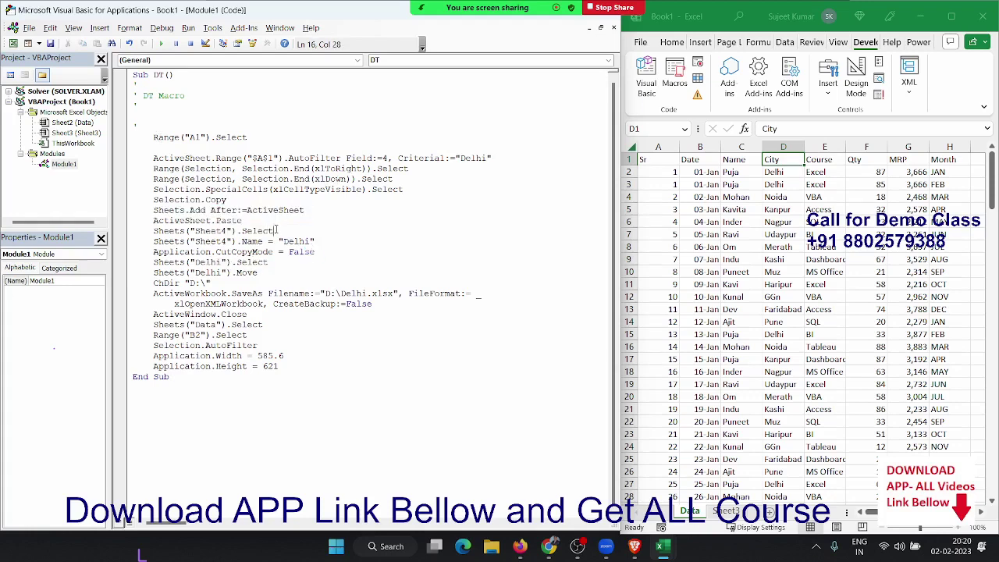
left_click_drag(275, 232, 179, 220)
left_click_drag(273, 232, 153, 231)
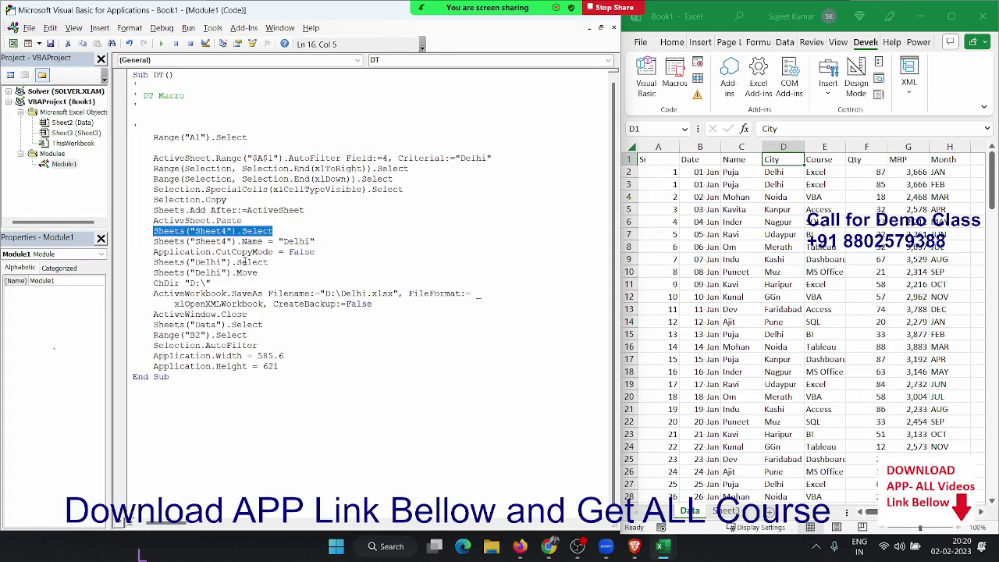
key("Delete")
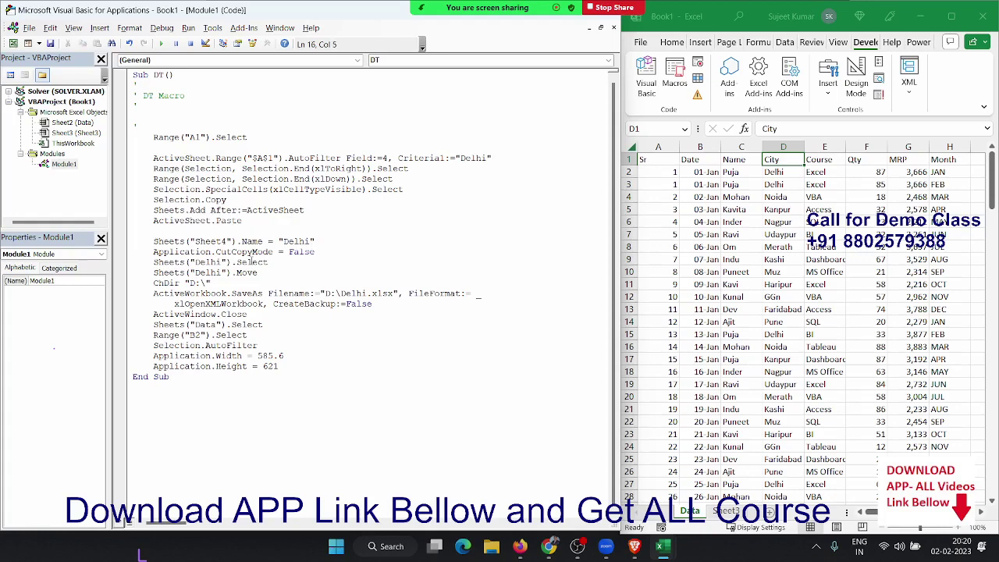
Replace Sheets("Sheet4") with ActiveSheet on the rename line and remove the blank line above it.
key("shift+Down")
key("Up")
key("Up")
key("shift+Right")
key("shift+Right")
key("shift+Right")
key("shift+Right")
key("shift+Right")
key("shift+Right")
key("shift+Right")
key("shift+Right")
key("ctrl+c")
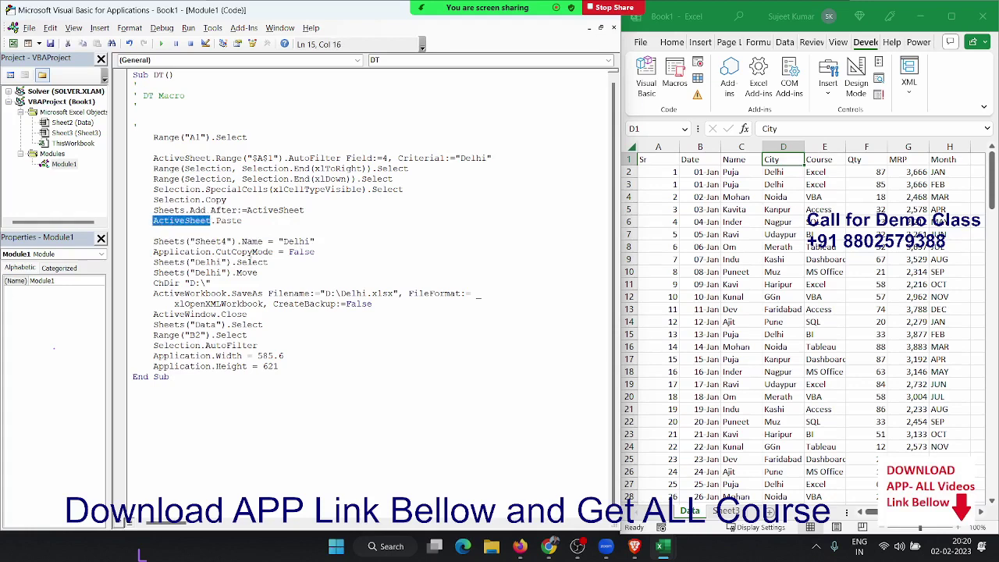
key("Down")
key("Down")
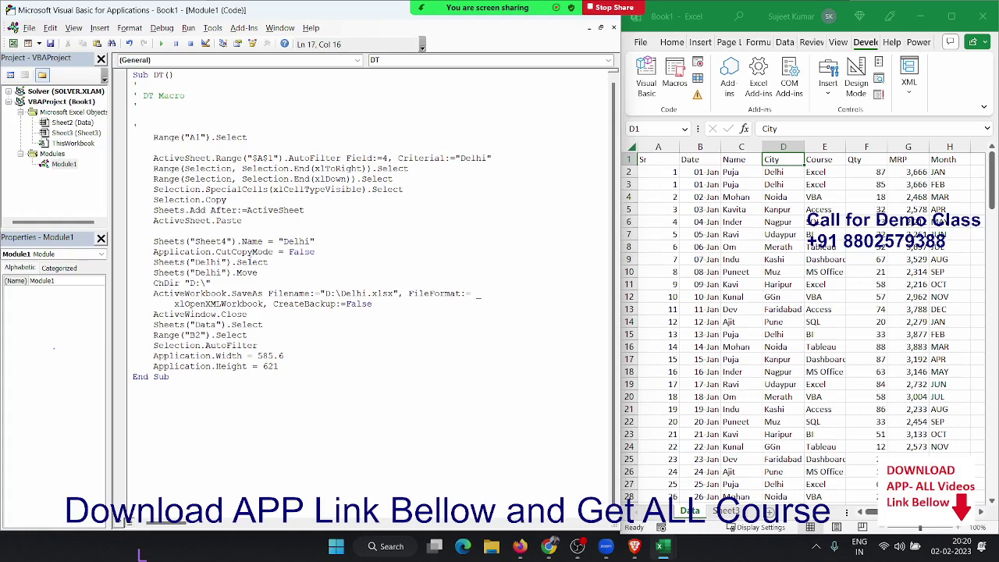
key("shift+Up")
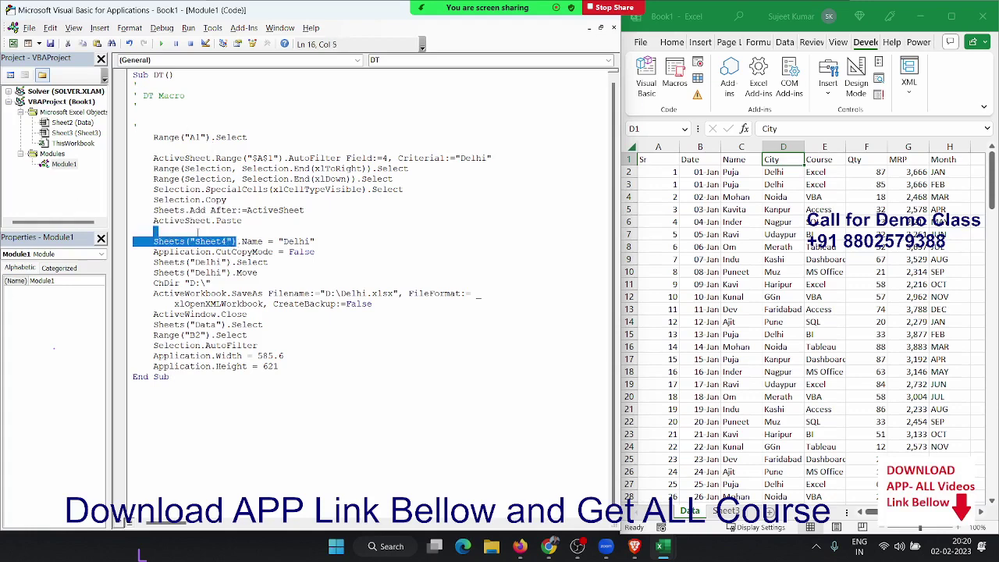
key("shift+Down")
key("ctrl+v")
left_click(159, 232)
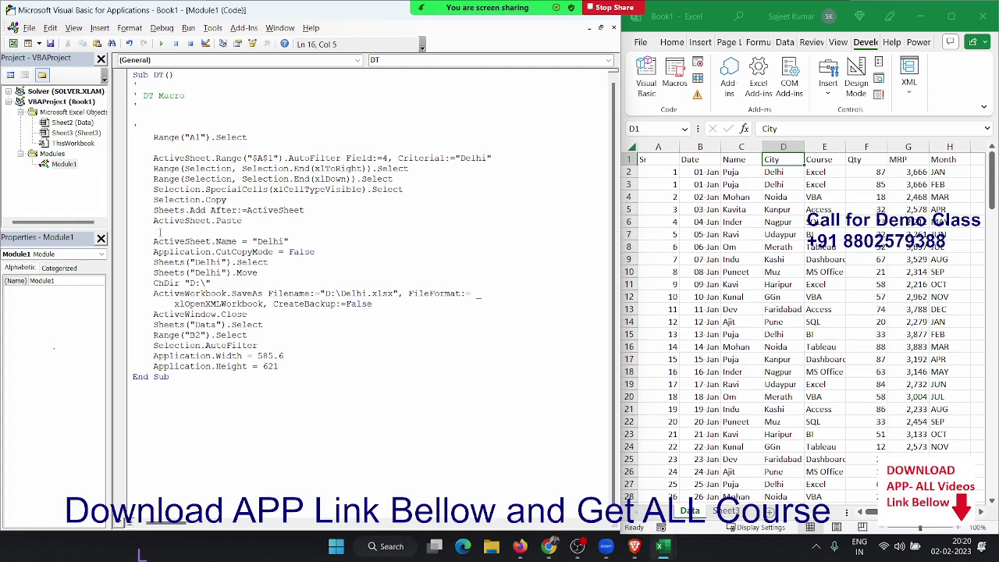
key("Delete")
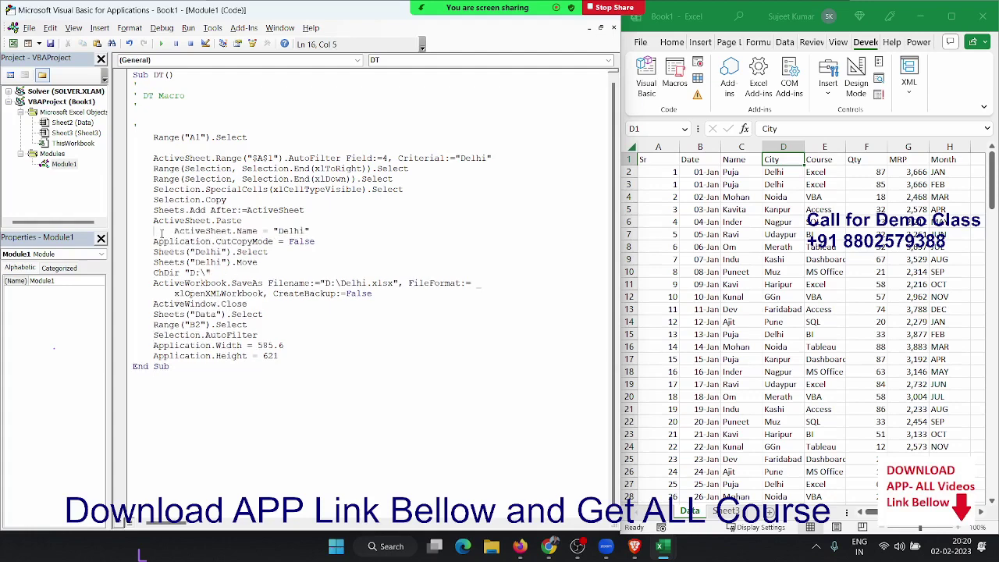
key("Delete")
key("Delete")
key("Delete")
key("Delete")
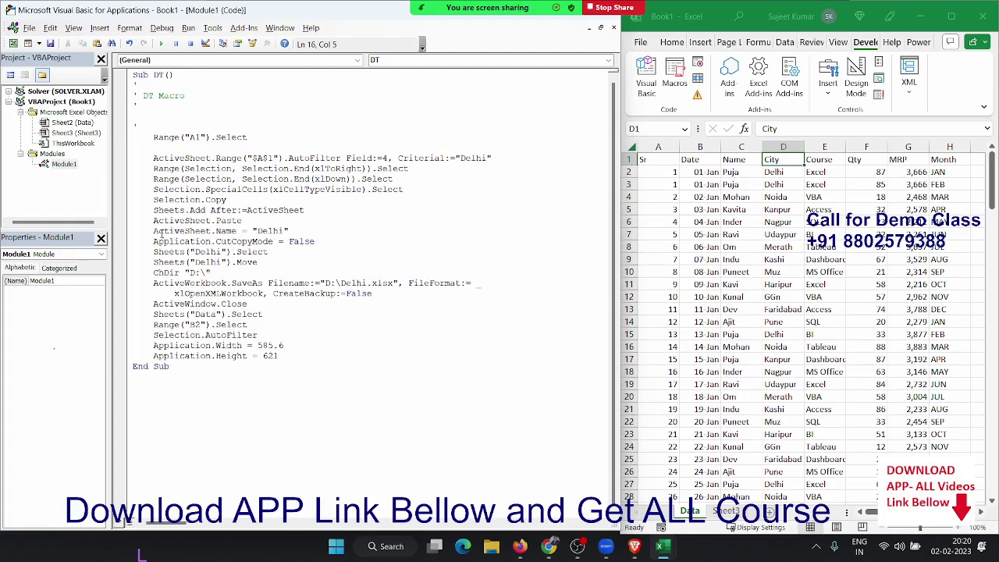
Delete the Sheets("Delhi").Select line.
key("Down")
key("shift+Down")
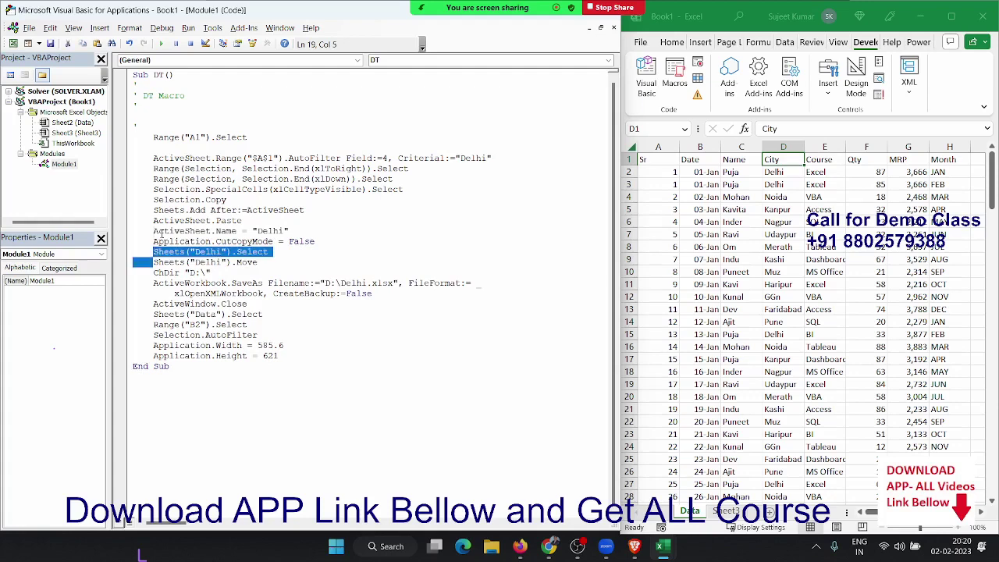
key("shift+Left")
key("shift+Left")
key("shift+Left")
key("shift+Left")
key("Delete")
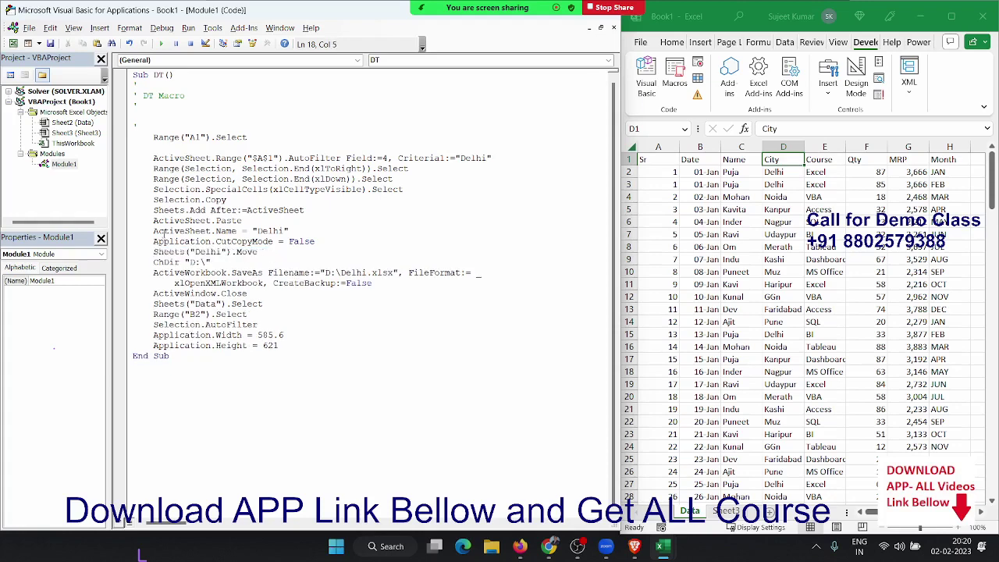
Change the Move line to ActiveSheet.Move and delete the ChDir "D:\" line.
key("shift+Right")
key("shift+Right")
key("shift+Right")
key("shift+Right")
key("shift+Right")
key("shift+Right")
key("shift+Right")
key("shift+Right")
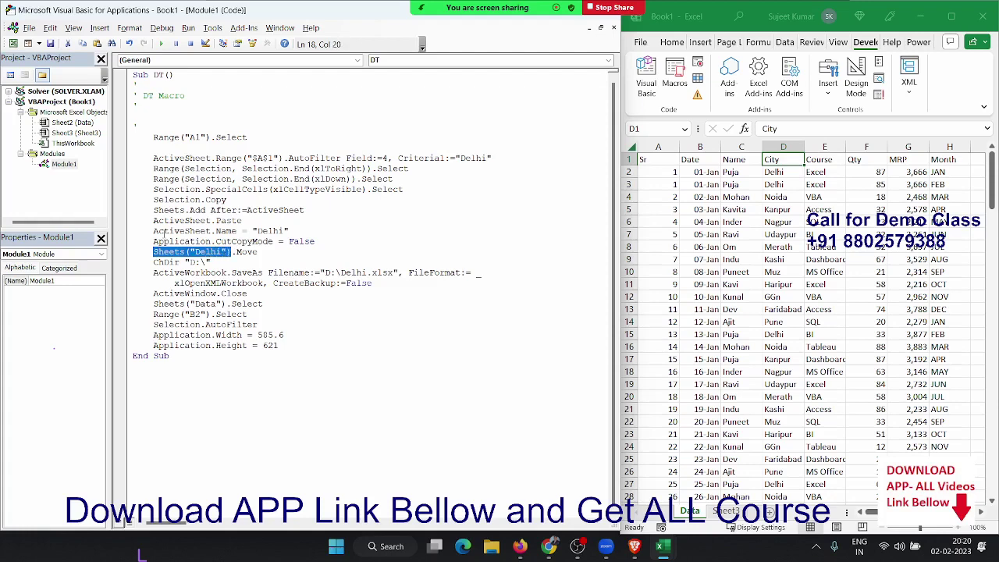
type("ActiveSheet")
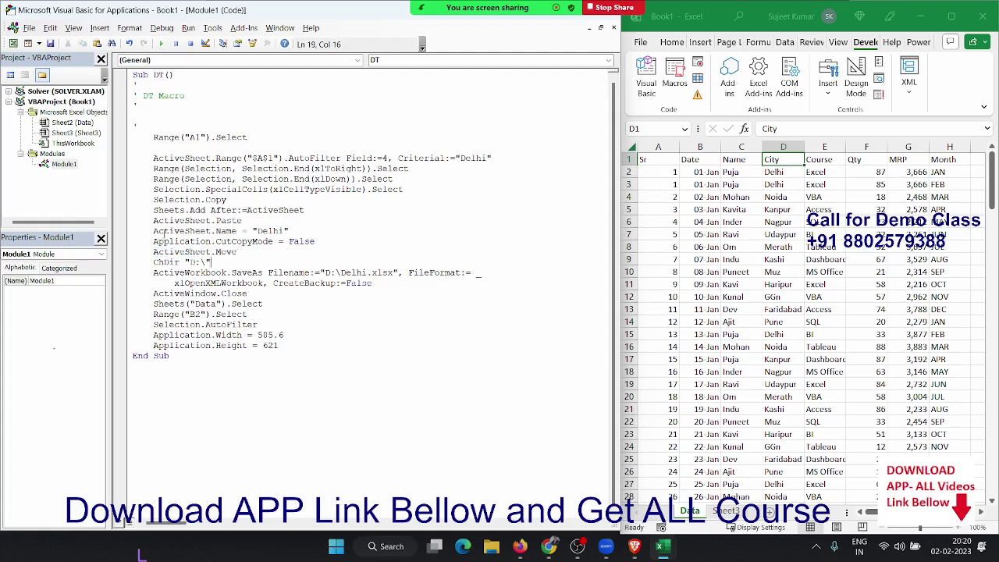
key("shift+Left")
key("shift+Left")
key("shift+Left")
key("shift+Left")
key("shift+Left")
key("shift+Left")
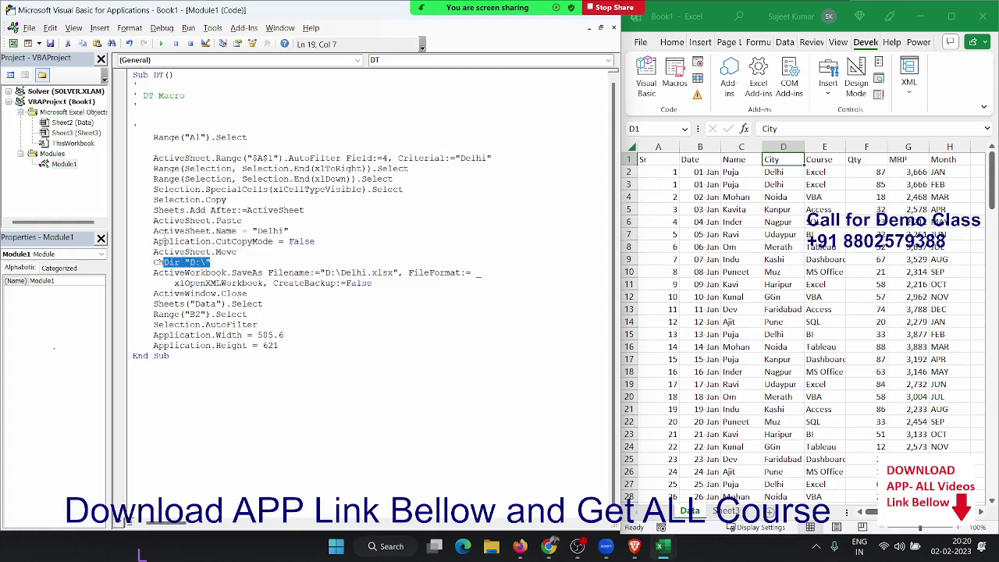
key("shift+Left")
key("shift+Left")
key("Delete")
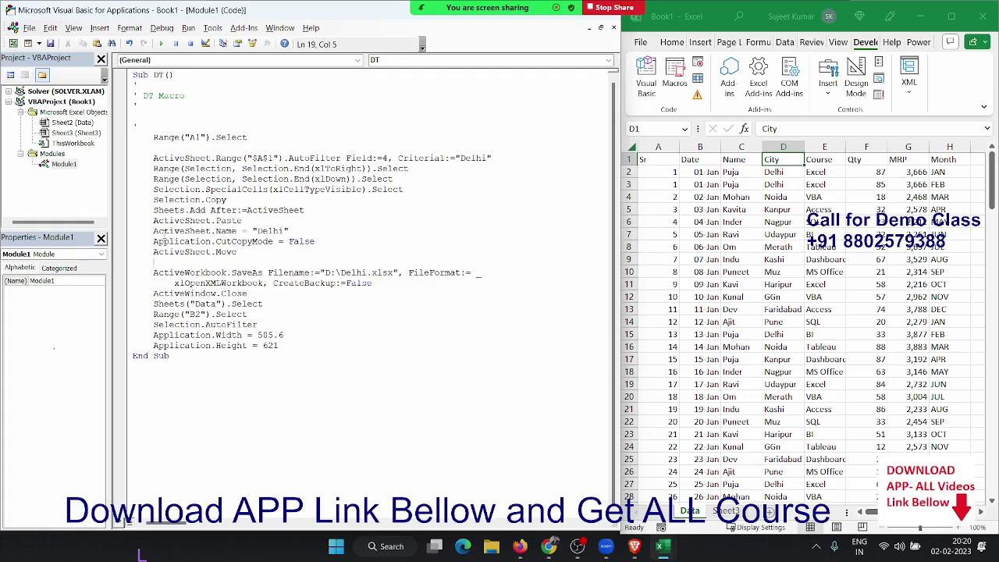
Delete the Application.Width and Application.Height lines from the macro.
key("Down")
key("Down")
key("Down")
key("Down")
key("Down")
key("Down")
key("Down")
key("Down")
key("Up")
key("shift+Down")
key("shift+Down")
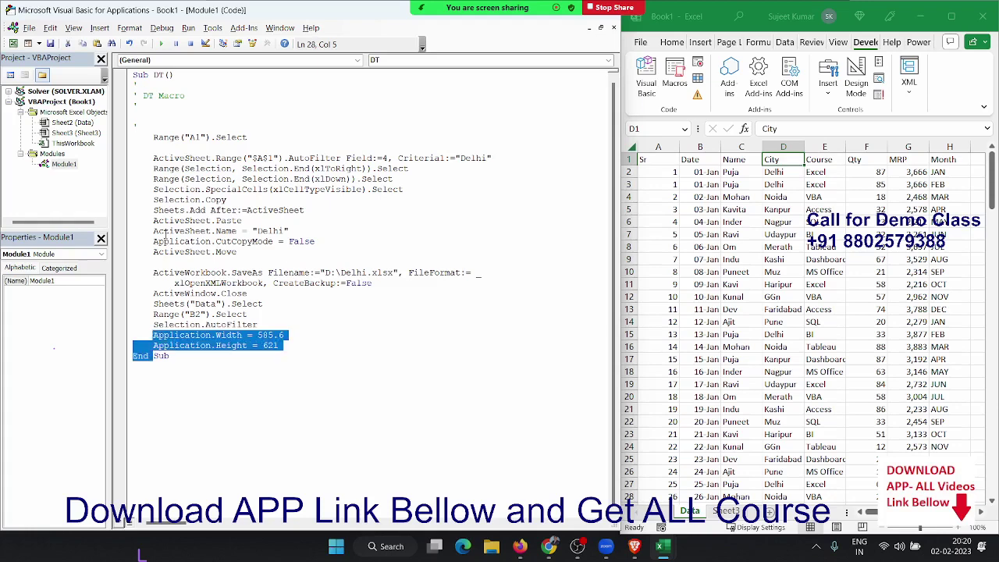
key("shift+Left")
key("shift+Left")
key("shift+Left")
key("shift+Left")
key("Delete")
key("Tab")
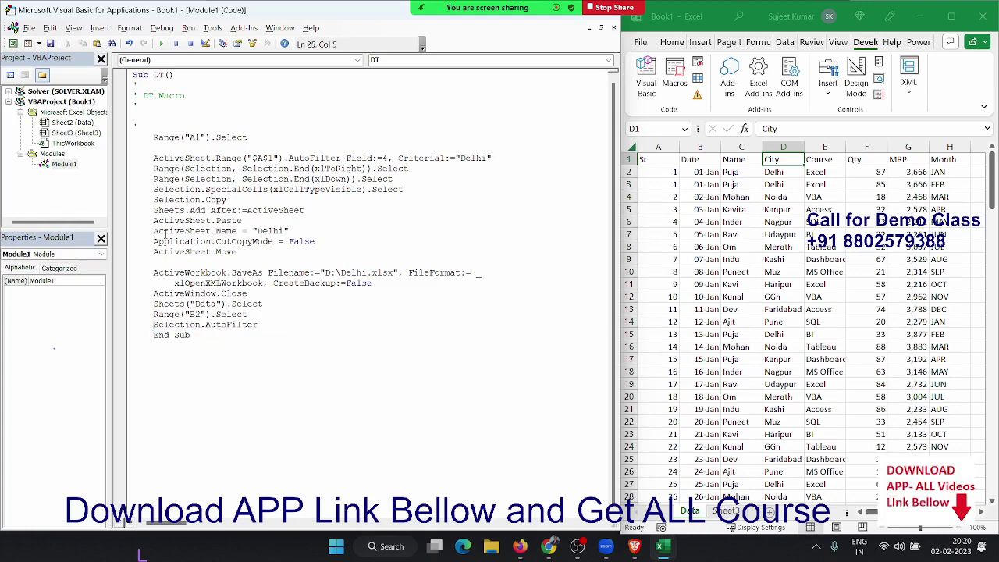
key("Up")
key("Up")
key("Up")
key("Up")
key("Up")
key("Up")
Add d = InputBox("Please Enter City Name") above Range("A1").Select at the top of DT.
key("Down")
key("Down")
key("Down")
key("Down")
key("Down")
key("Down")
key("Delete")
key("Up")
key("Return")
key("Return")
key("Return")
left_click(154, 147)
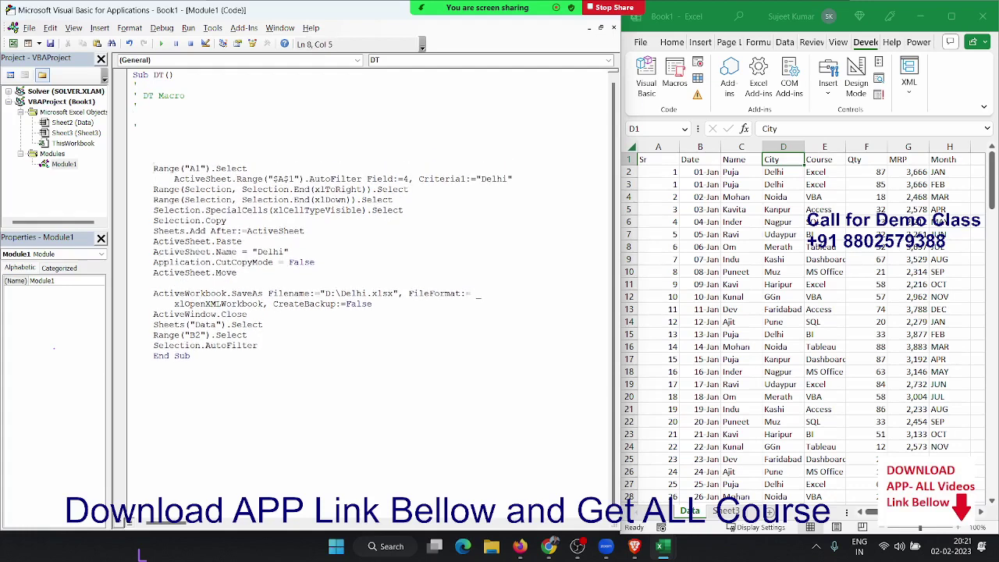
type("c=")
key("BackSpace")
key("BackSpace")
type("d=in")
type("put")
type("box(")
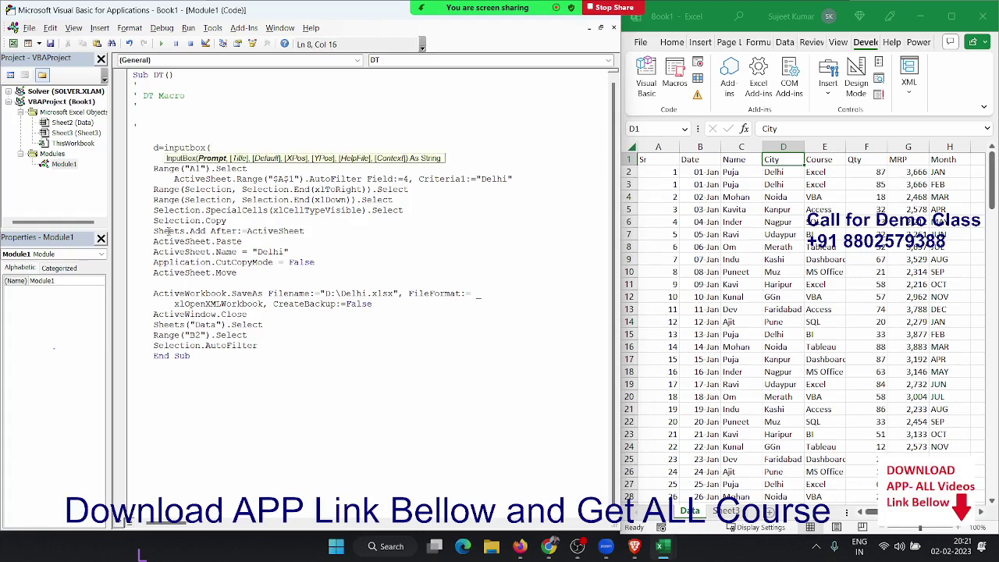
type("\"Please ")
type("Enter ")
type("City N")
type("ame\")")
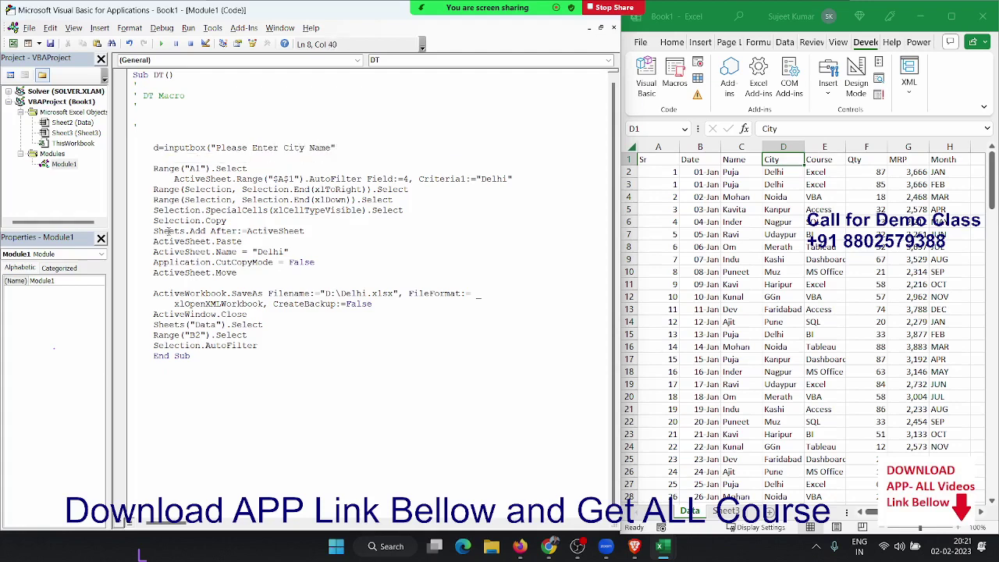
key("Return")
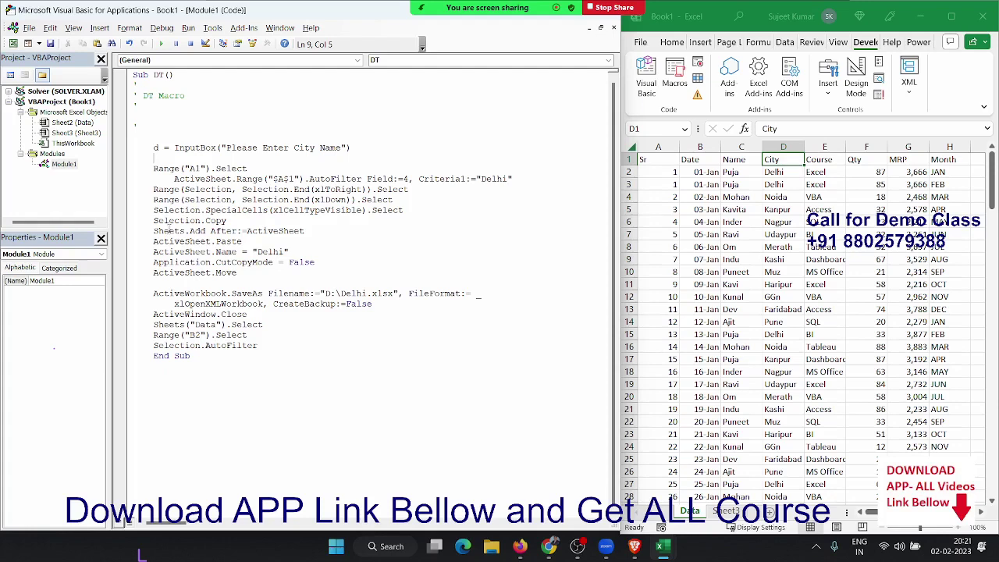
key("Up")
key("shift+Left")
key("shift+Left")
key("shift+Left")
key("shift+Left")
key("shift+Left")
key("shift+Left")
key("shift+Left")
key("Left")
key("Left")
key("Left")
key("Left")
key("Left")
key("Left")
key("shift+Left")
Use d instead of "Delhi" as the AutoFilter criterion and the ActiveSheet.Name value.
left_click(533, 177)
key("BackSpace")
key("BackSpace")
key("BackSpace")
left_click(293, 252)
key("BackSpace")
key("BackSpace")
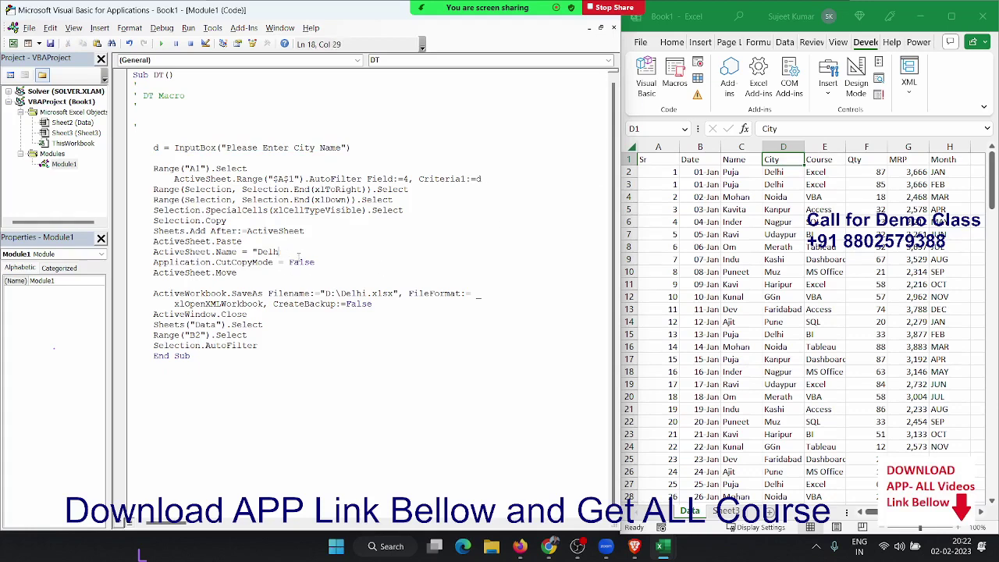
key("BackSpace")
key("BackSpace")
key("BackSpace")
key("BackSpace")
key("BackSpace")
type("d")
Make the SaveAs file name "D:\" & d & ".xlsx" instead of Delhi.
left_click(400, 294)
double_click(359, 293)
type("d")
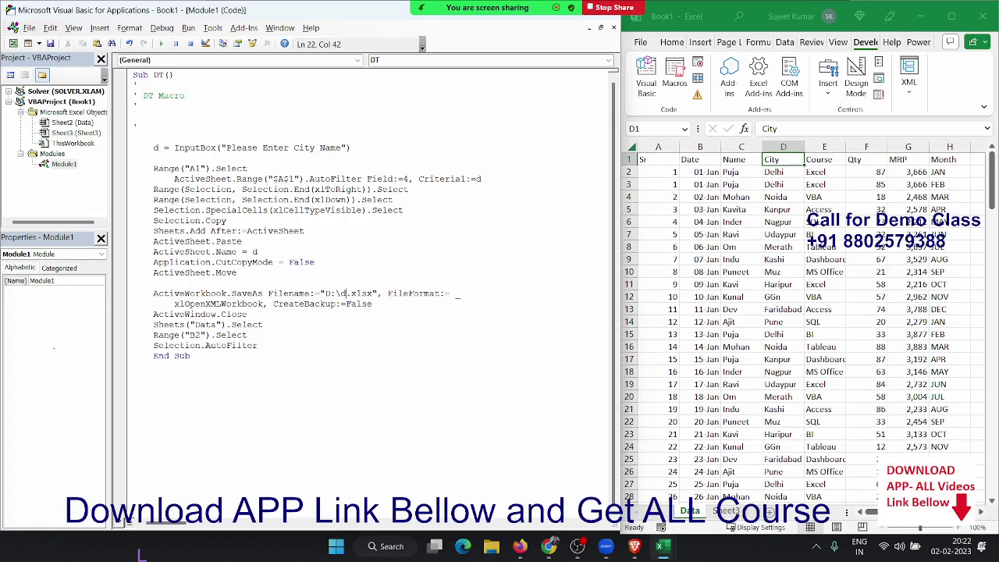
type("\" & d")
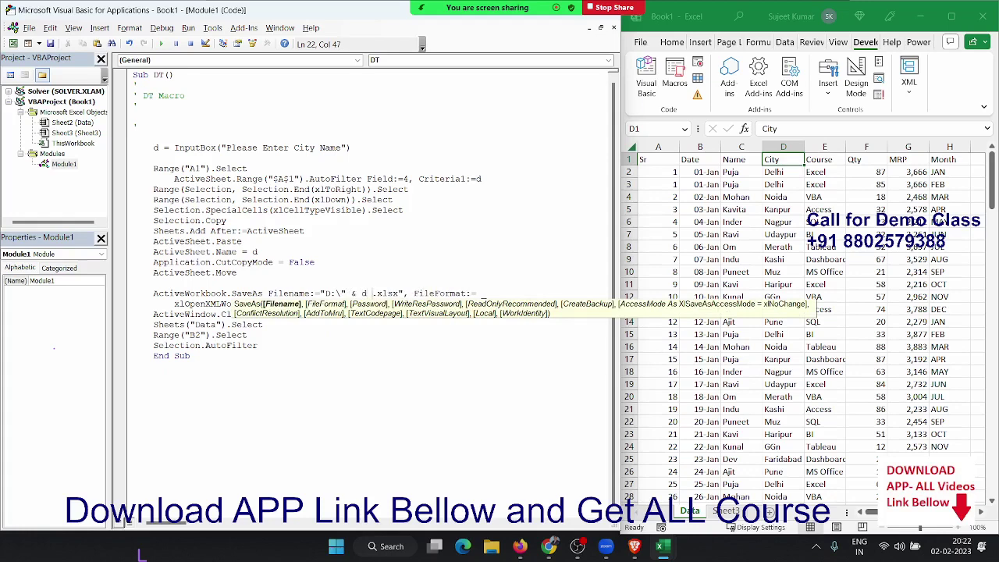
type(" & \"")
left_click(545, 383)
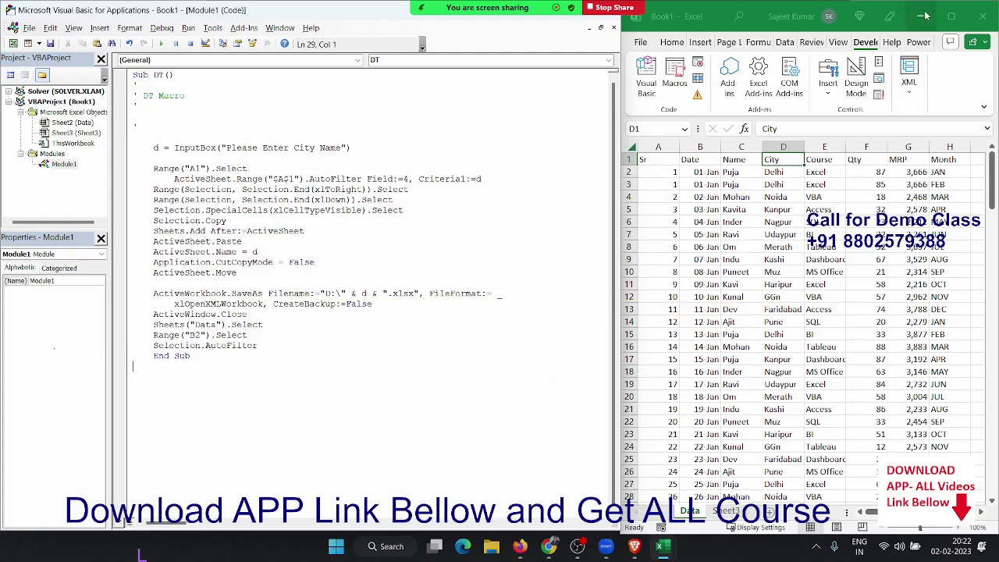
Run DT from the Macros list, enter Noida at the city prompt, then open File Explorer.
left_click(952, 22)
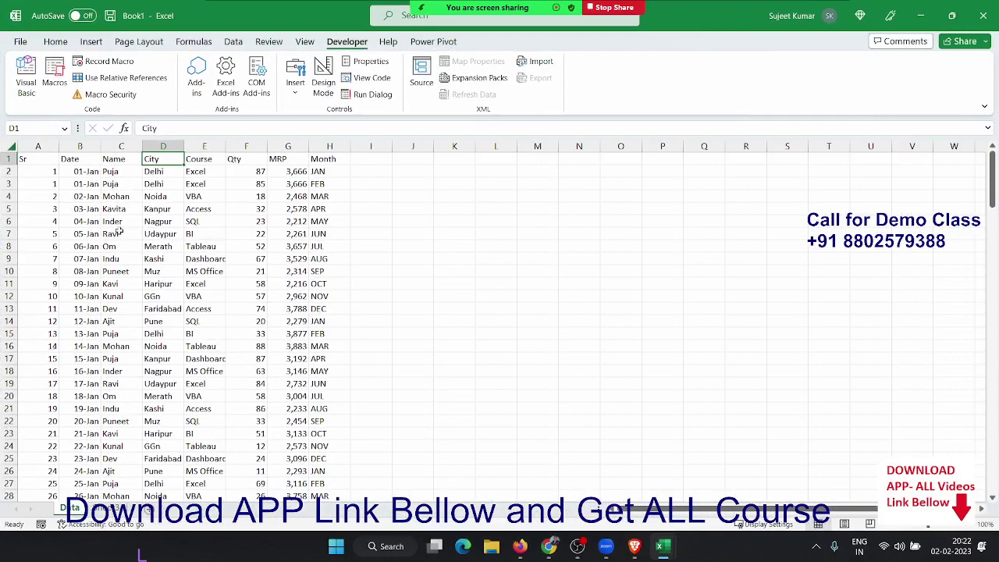
left_click(121, 234)
left_click(55, 82)
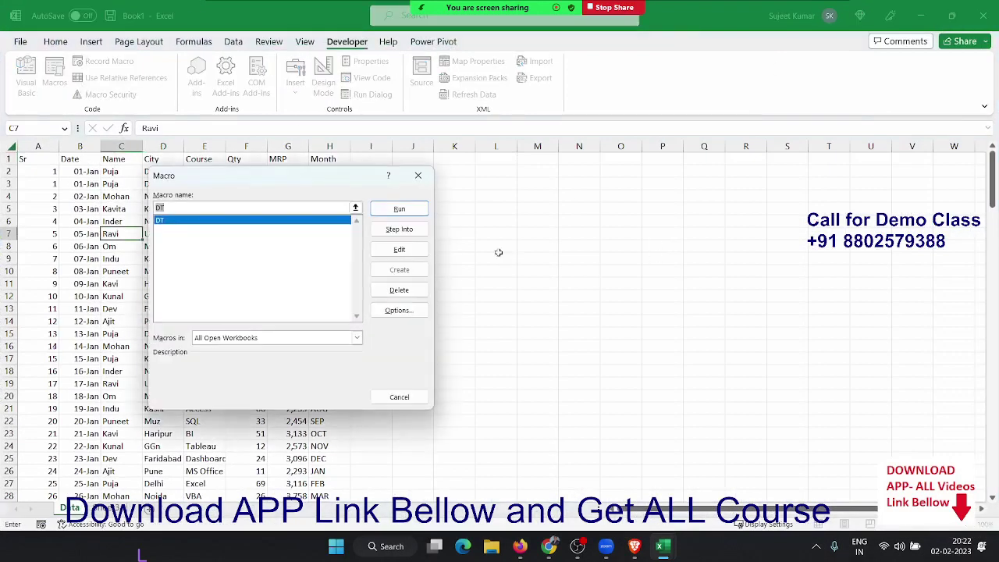
left_click(390, 208)
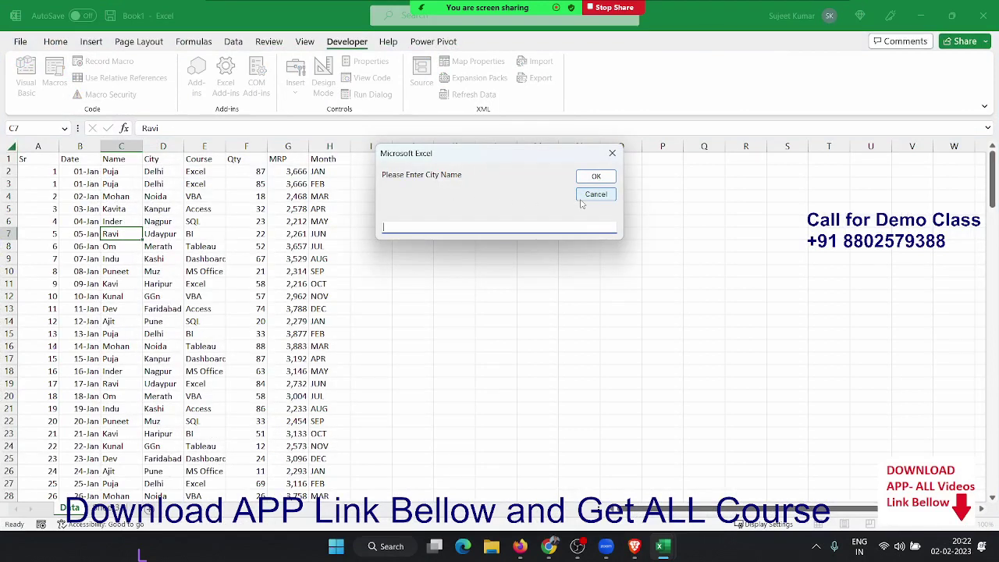
type("Noida")
left_click(595, 176)
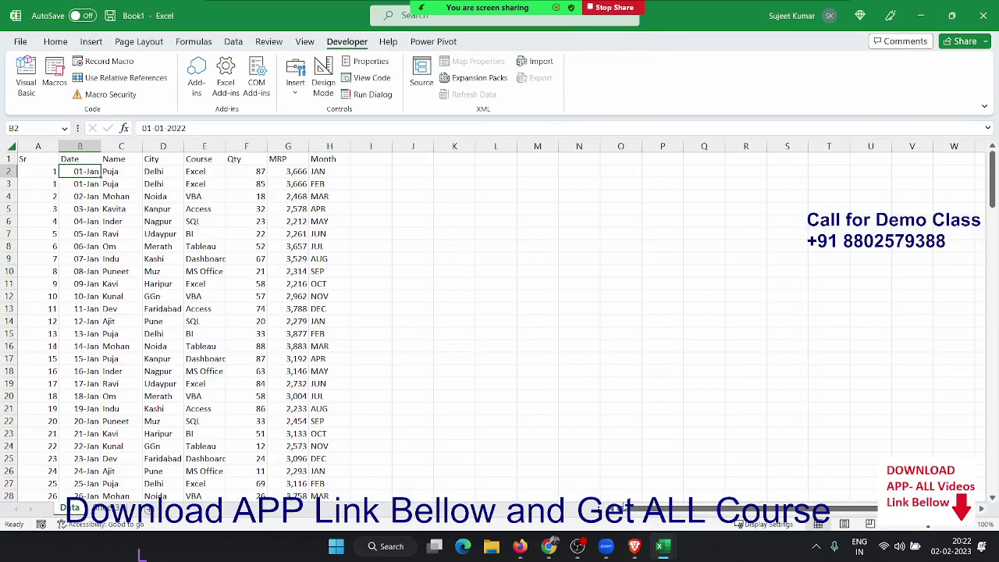
left_click(495, 550)
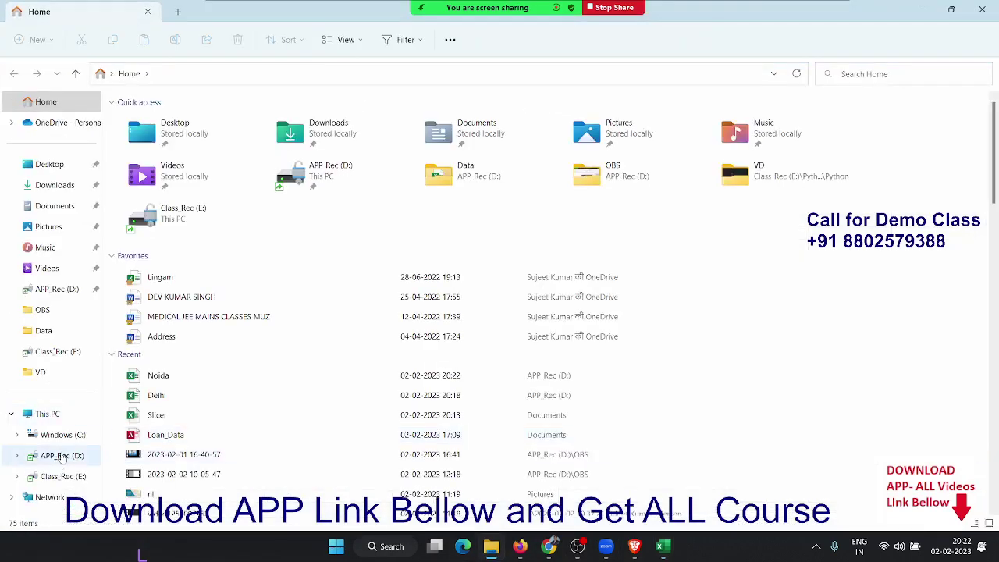
Open the exported Noida workbook from the APP_Rec (D:) drive.
left_click(61, 456)
scroll(176, 326, "down", 15)
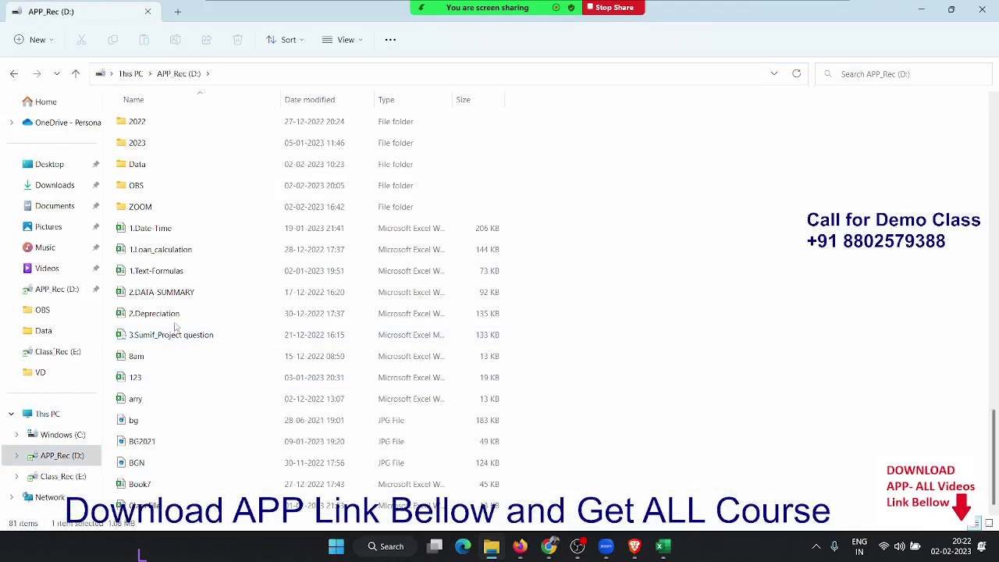
key("n")
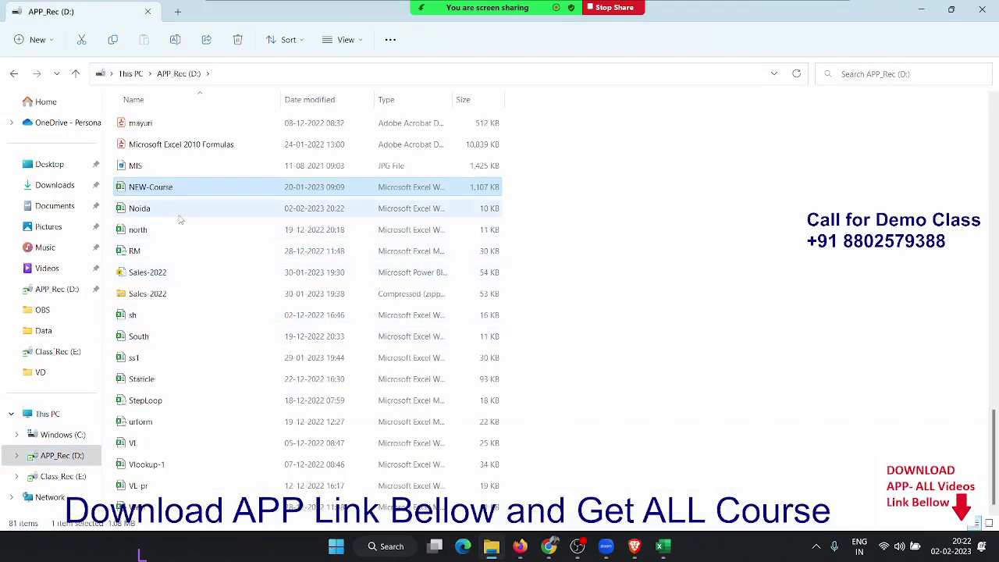
double_click(180, 214)
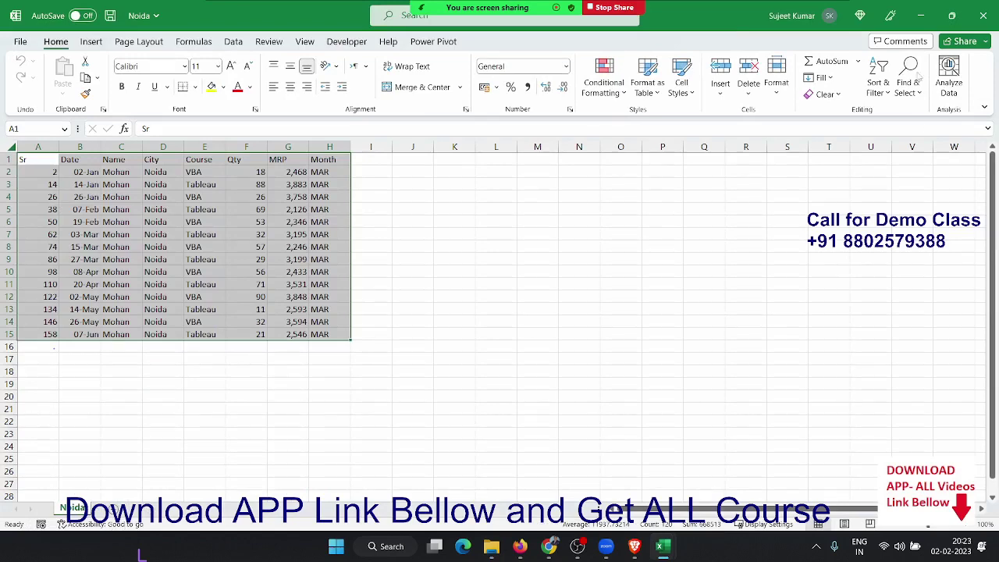
Close the Noida workbook and open DT in the VBA editor from Book1's Macros list.
left_click(983, 16)
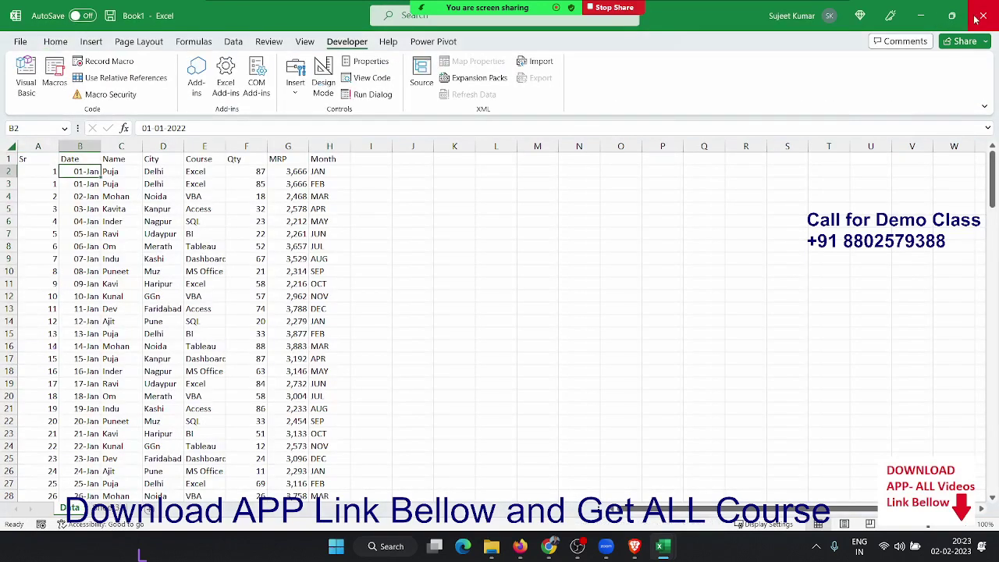
left_click(386, 274)
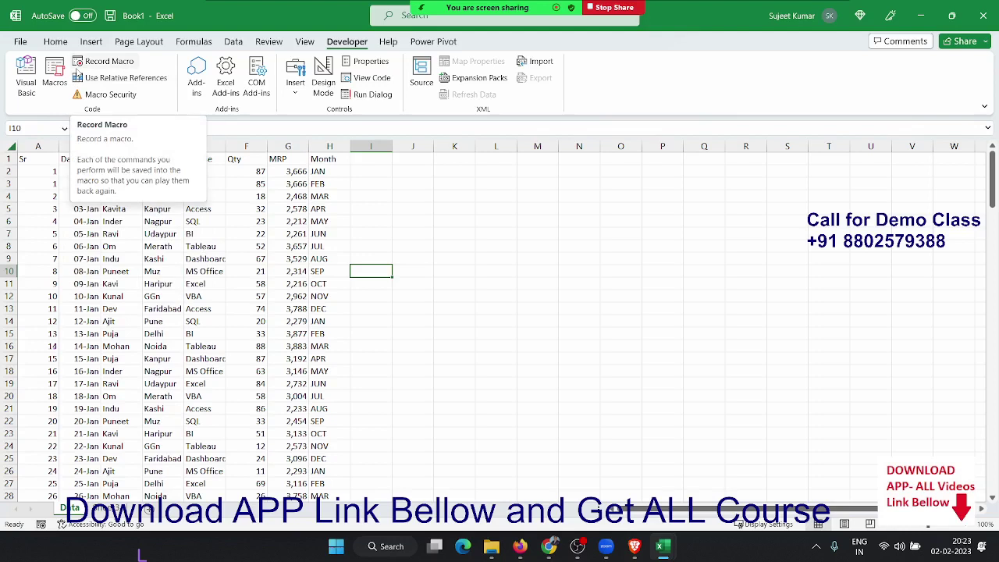
left_click(53, 87)
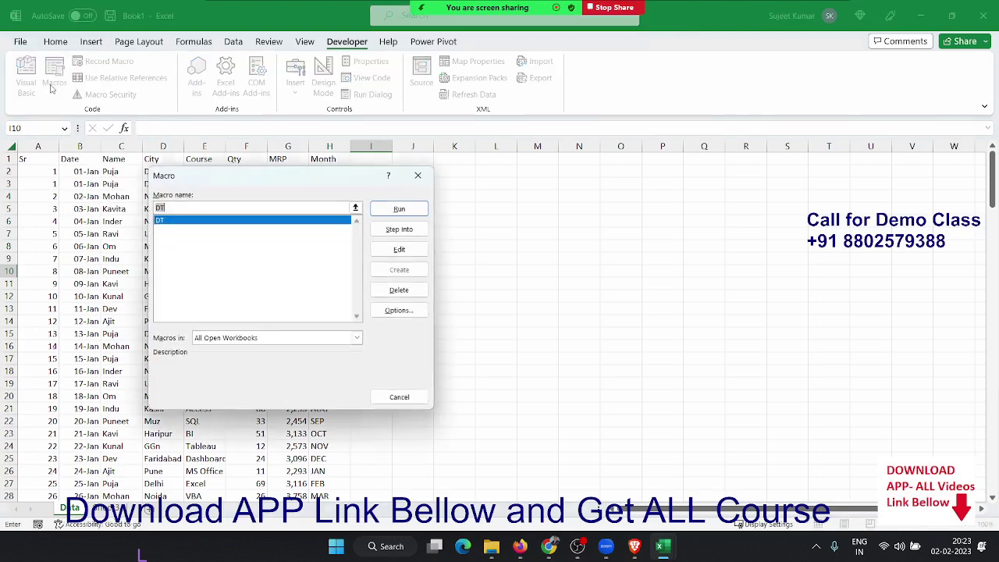
left_click(398, 250)
left_click(337, 398)
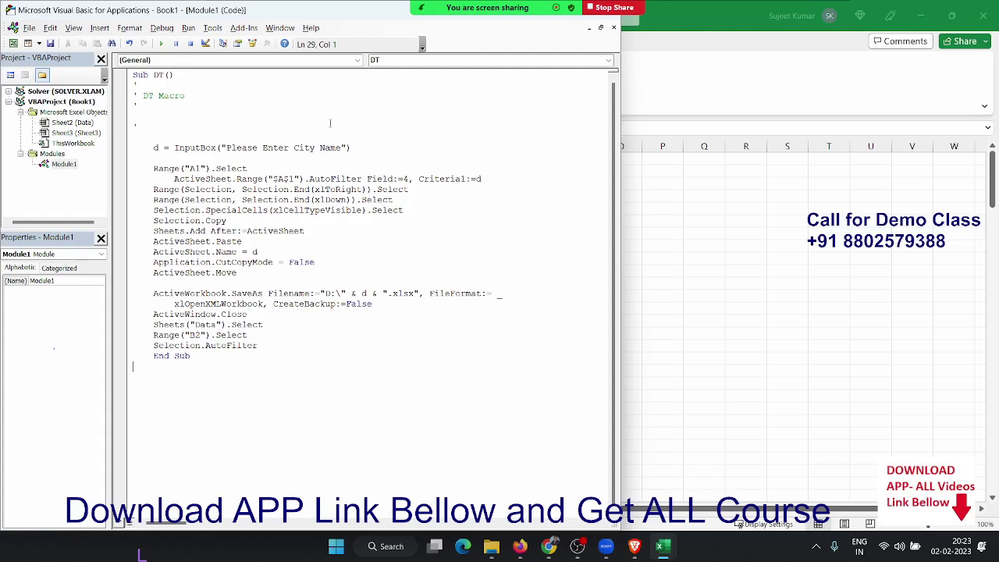
double_click(201, 147)
double_click(231, 148)
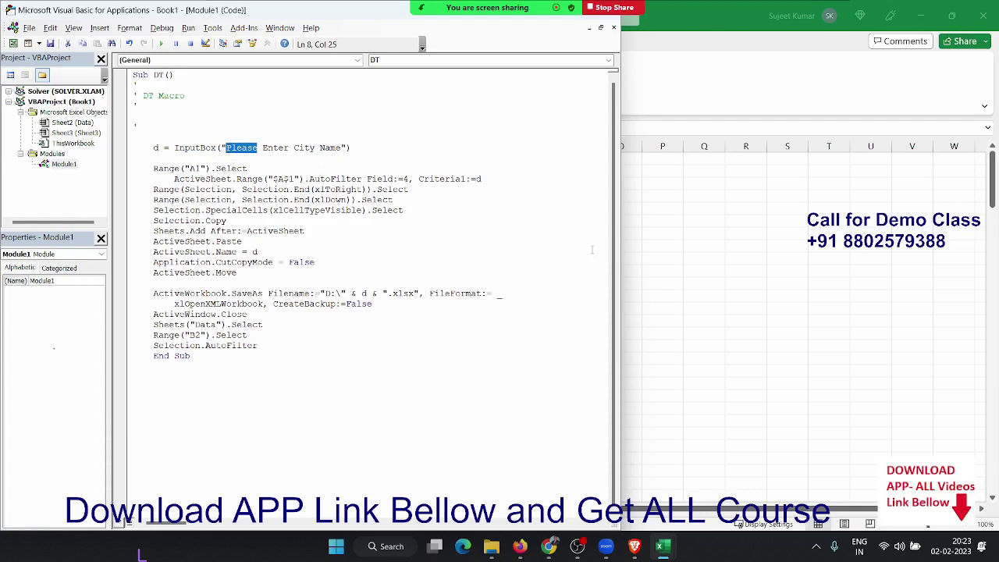
left_click_drag(351, 147, 175, 145)
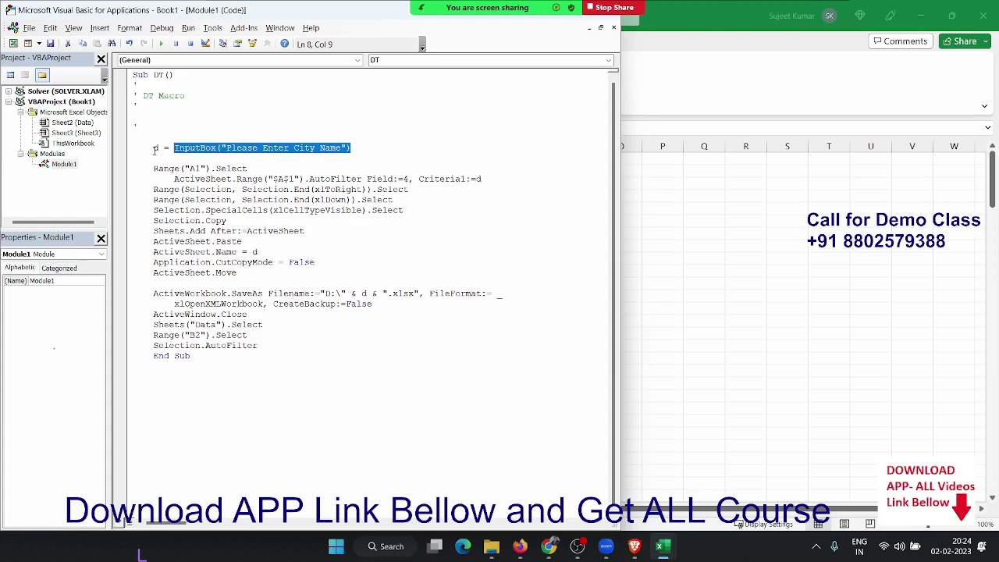
left_click_drag(153, 149, 160, 150)
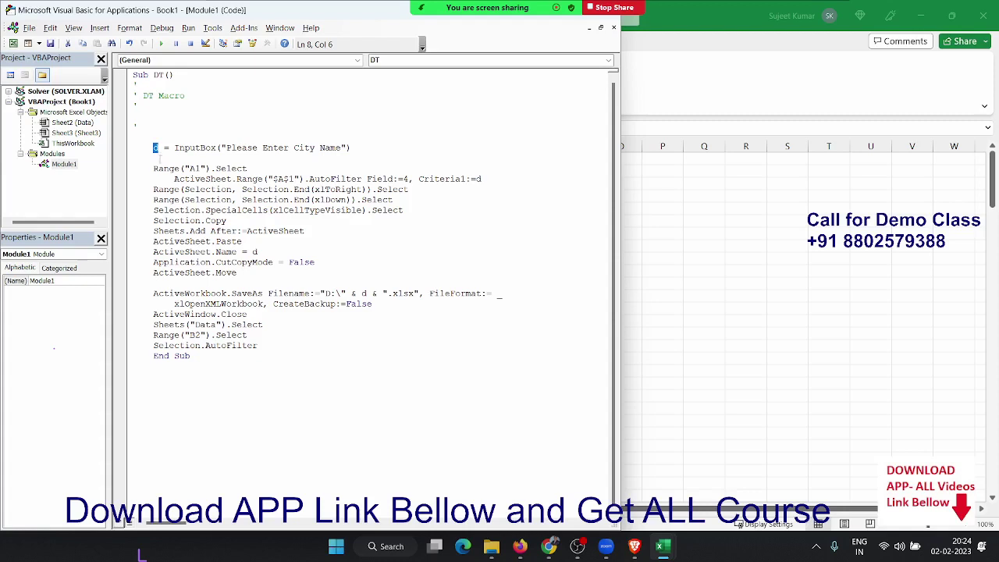
left_click(513, 185)
double_click(511, 186)
left_click(478, 191)
double_click(300, 252)
double_click(485, 178)
double_click(289, 250)
double_click(363, 294)
left_click_drag(175, 148, 357, 148)
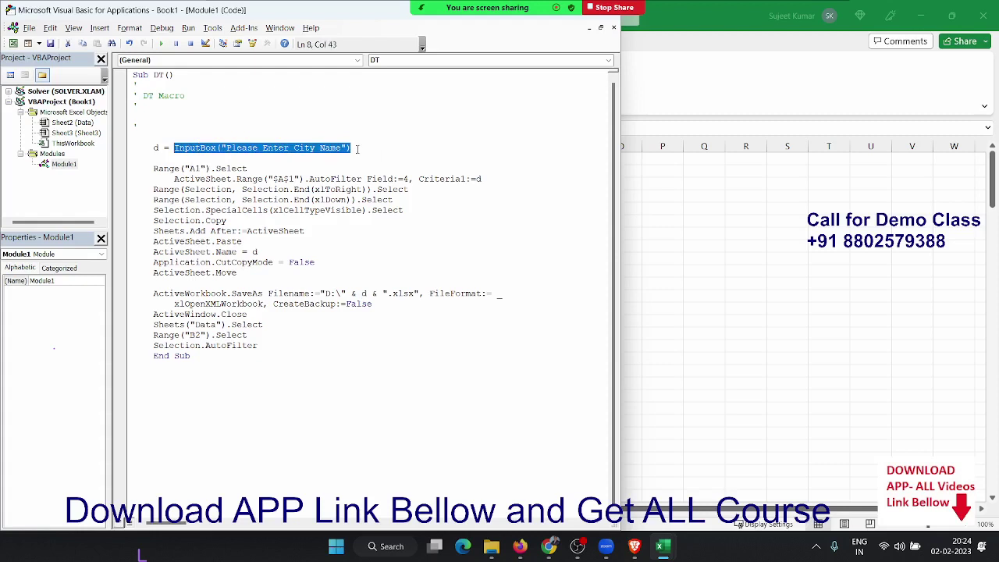
key("ctrl+c")
double_click(494, 180)
key("ctrl+v")
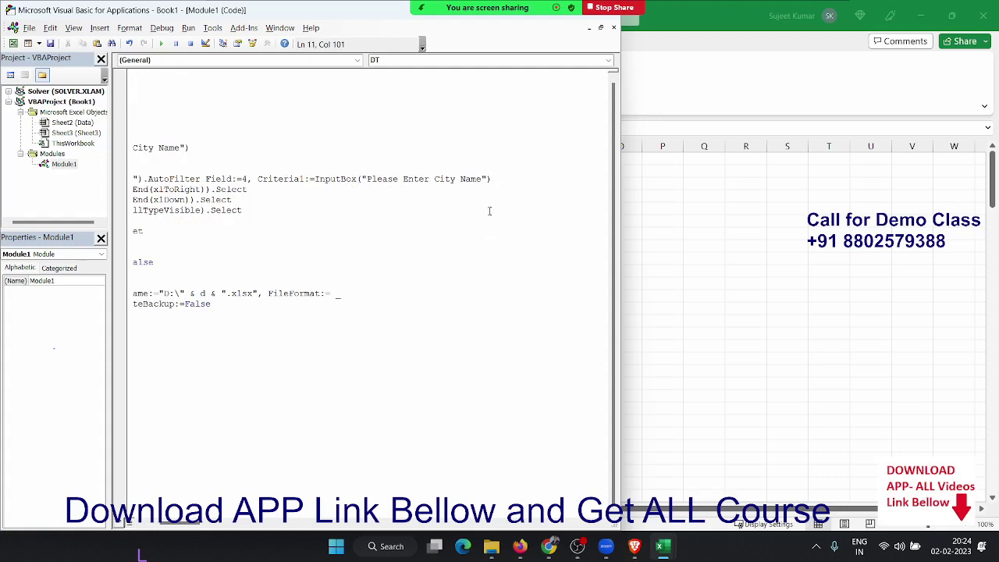
key("ctrl+z")
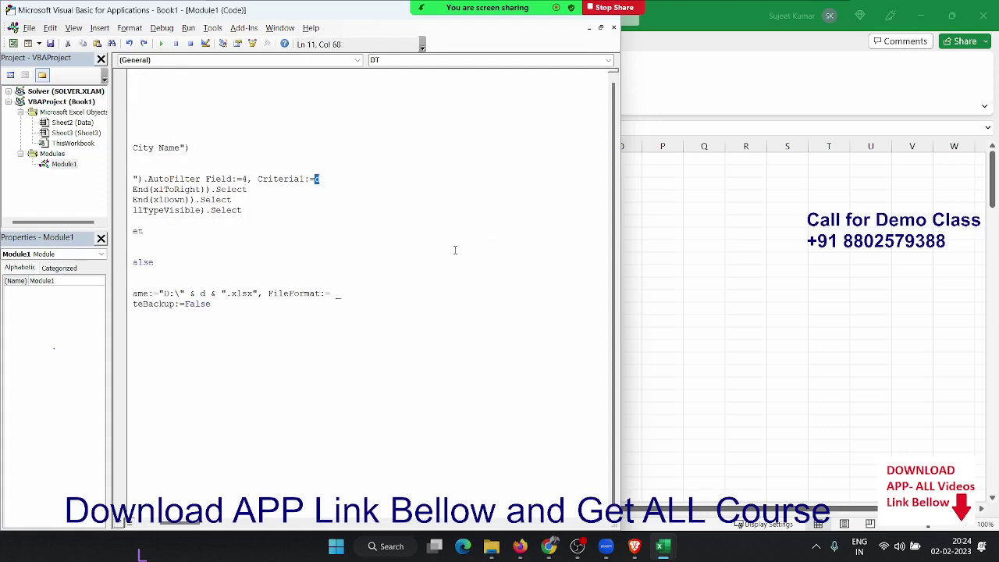
left_click(437, 334)
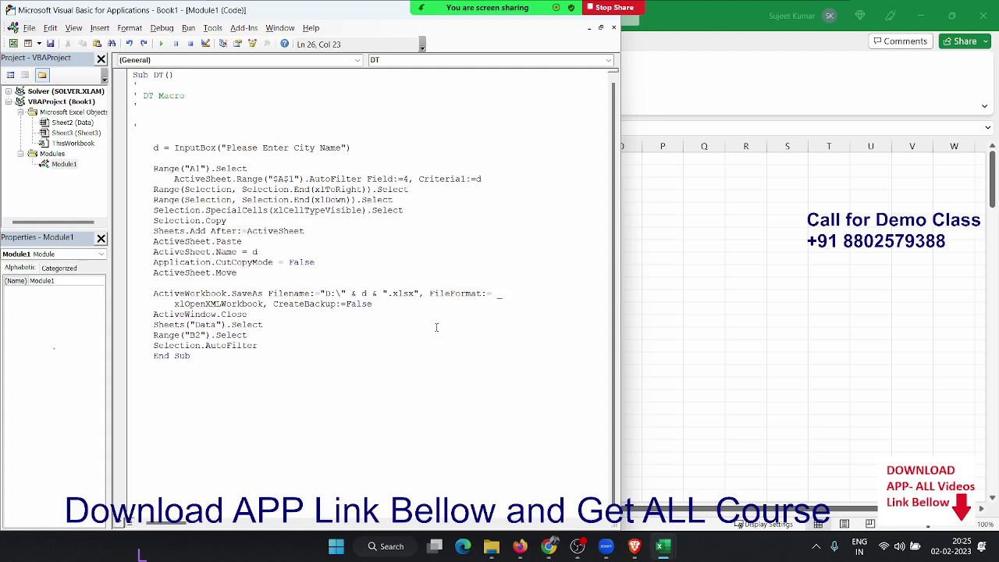
left_click(334, 156)
left_click_drag(487, 191, 444, 200)
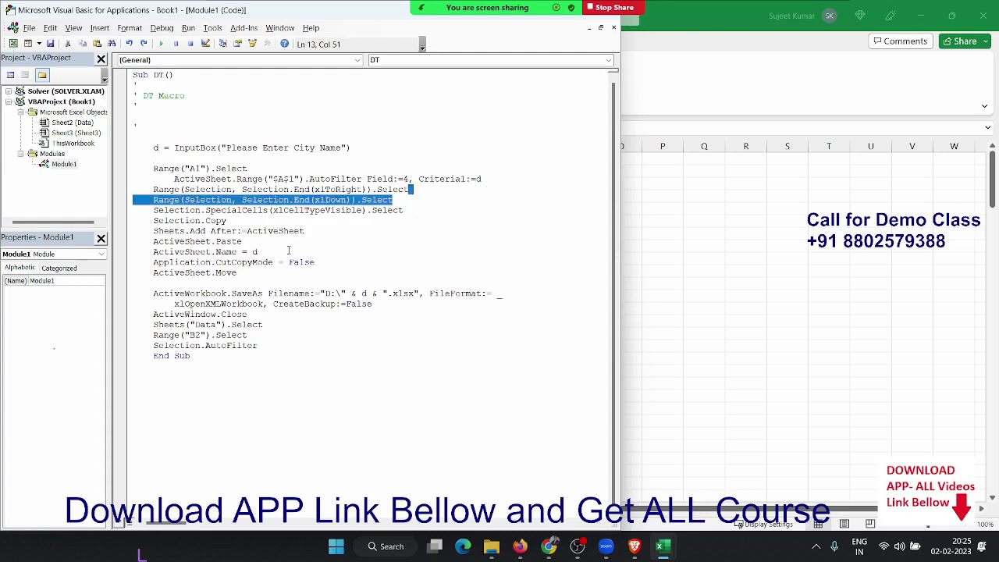
left_click(288, 250)
left_click(366, 293)
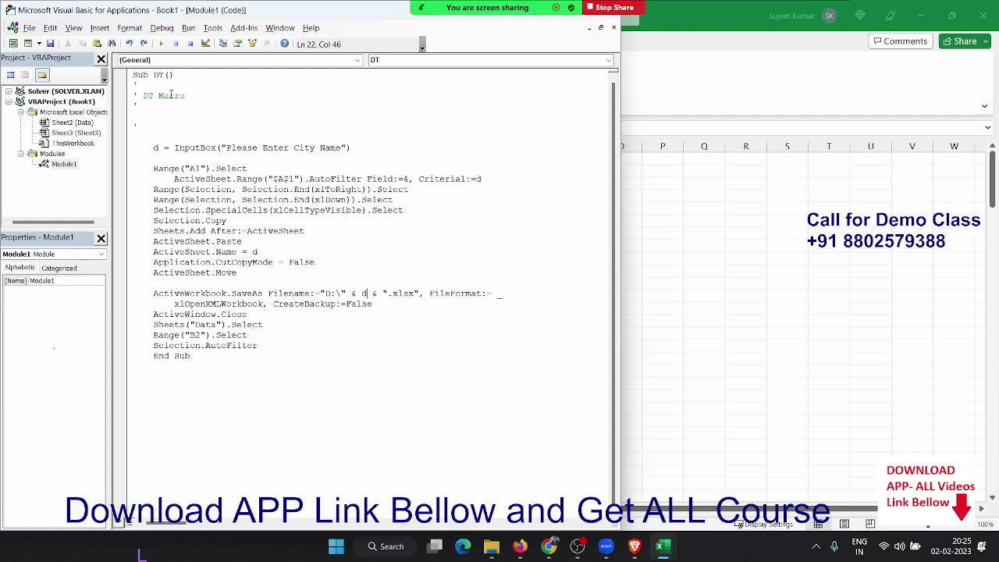
key("Up")
key("Up")
key("Up")
key("Up")
key("Up")
key("Up")
key("Up")
key("Up")
key("Up")
key("Up")
key("Up")
key("Up")
key("Left")
key("Left")
key("Left")
key("Return")
key("Up")
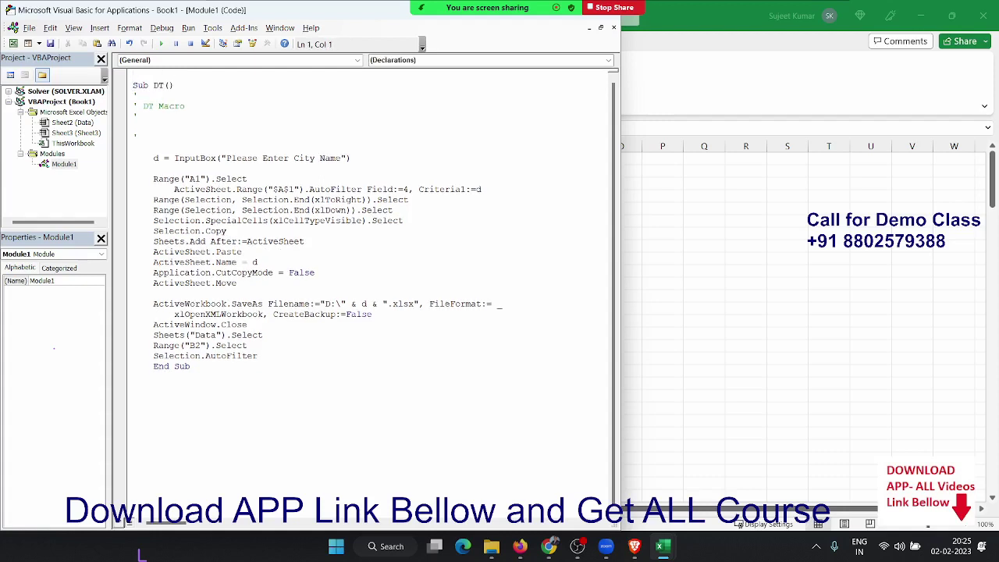
type("opr")
key("BackSpace")
type("t")
key("BackSpace")
key("BackSpace")
key("BackSpace")
Start saving Book1 with Ctrl+S and choose More locations for the full Save As page.
left_click(943, 206)
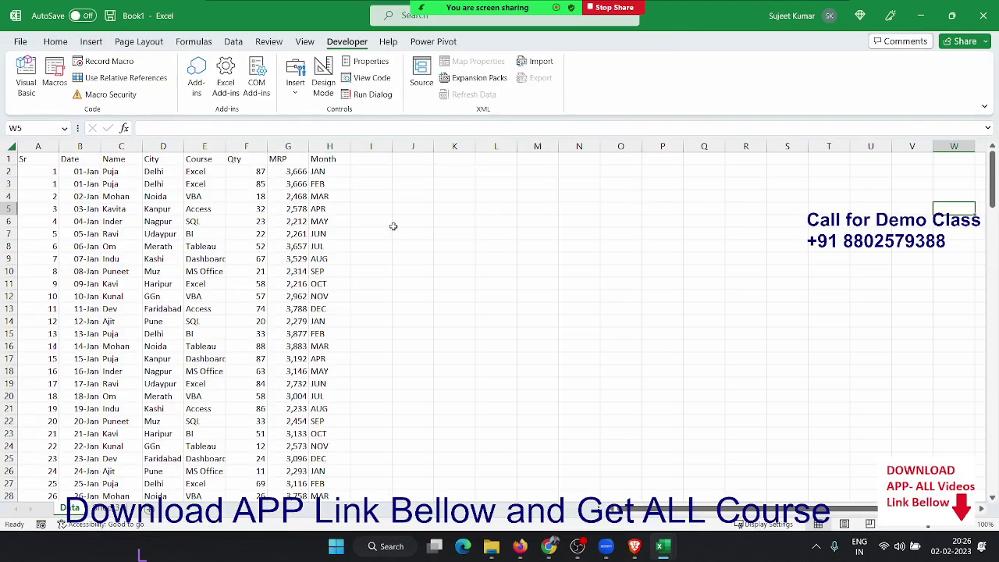
key("ctrl")
key("ctrl+s")
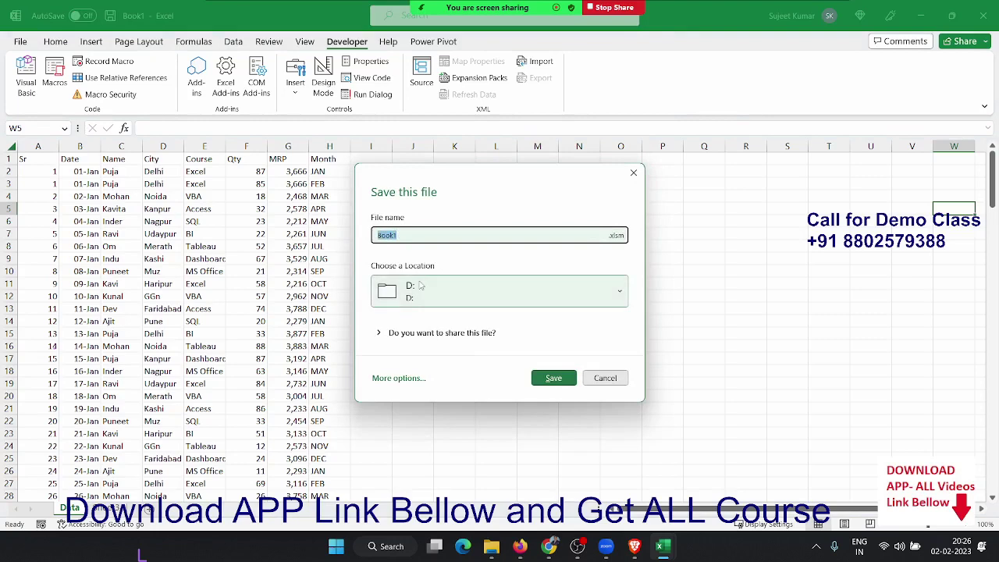
left_click(420, 285)
scroll(469, 406, "down", 2)
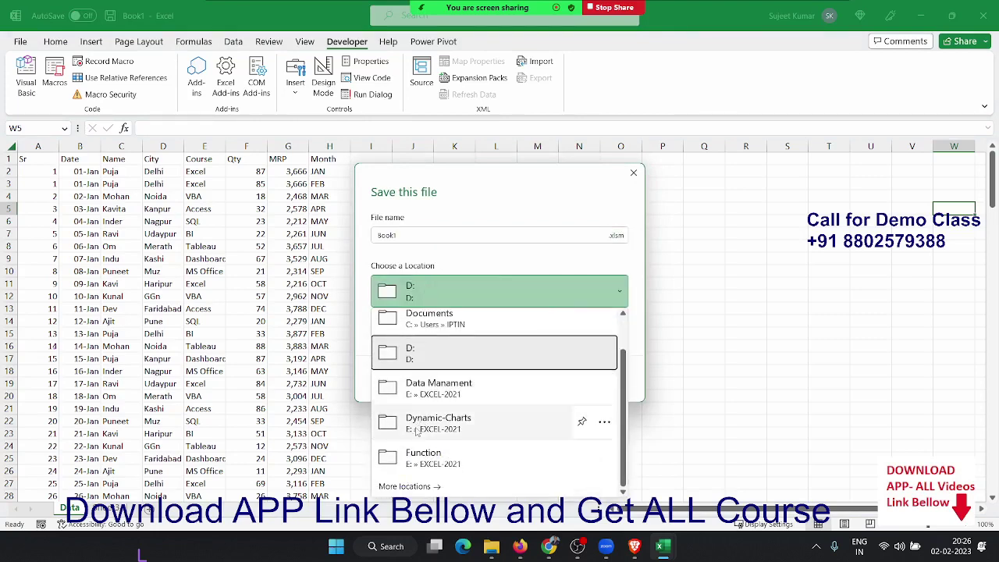
left_click(429, 486)
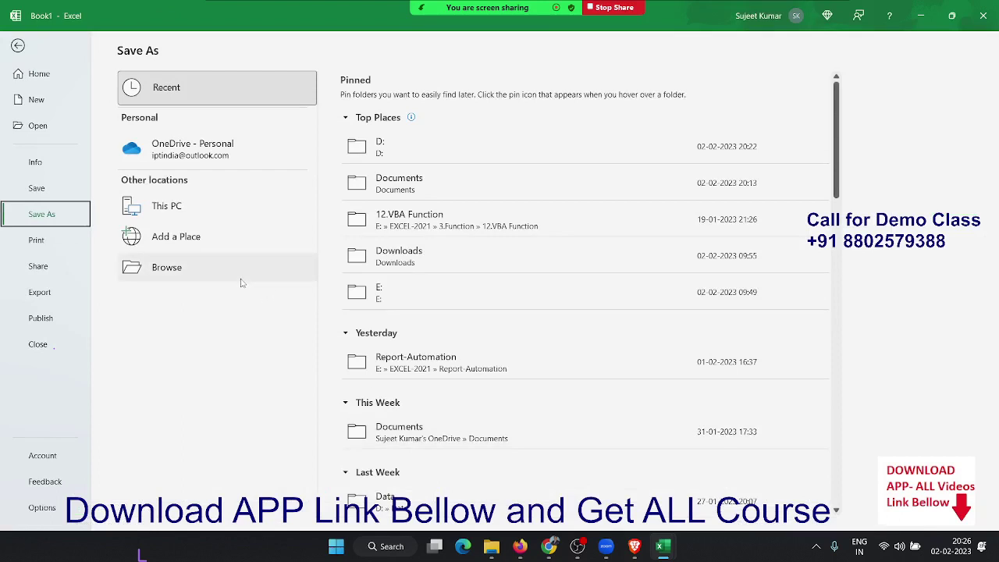
Save Book1 as the macro-enabled workbook 'Recording-Macros' in E:\VBA on Class_Rec.
left_click(241, 281)
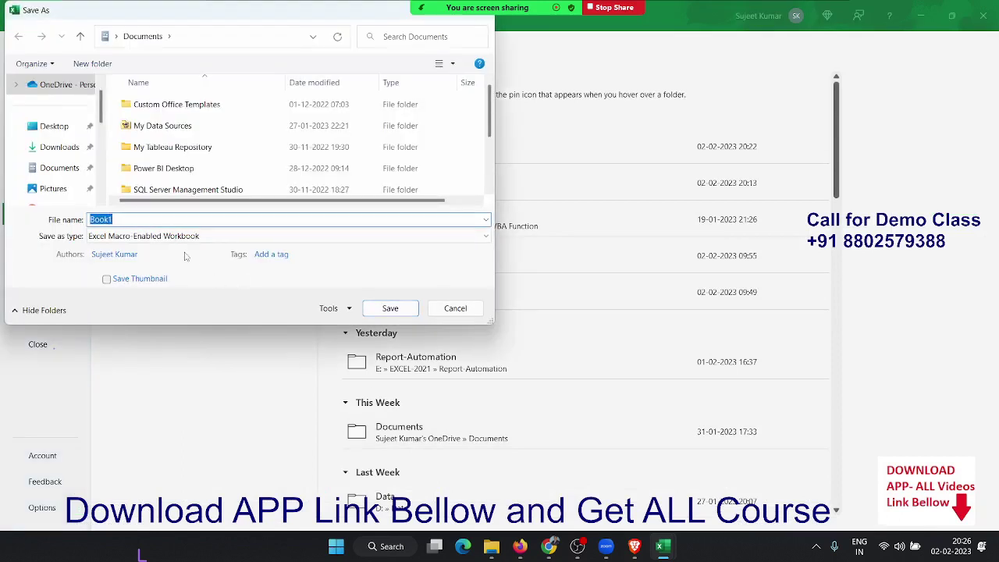
scroll(87, 184, "down", 2)
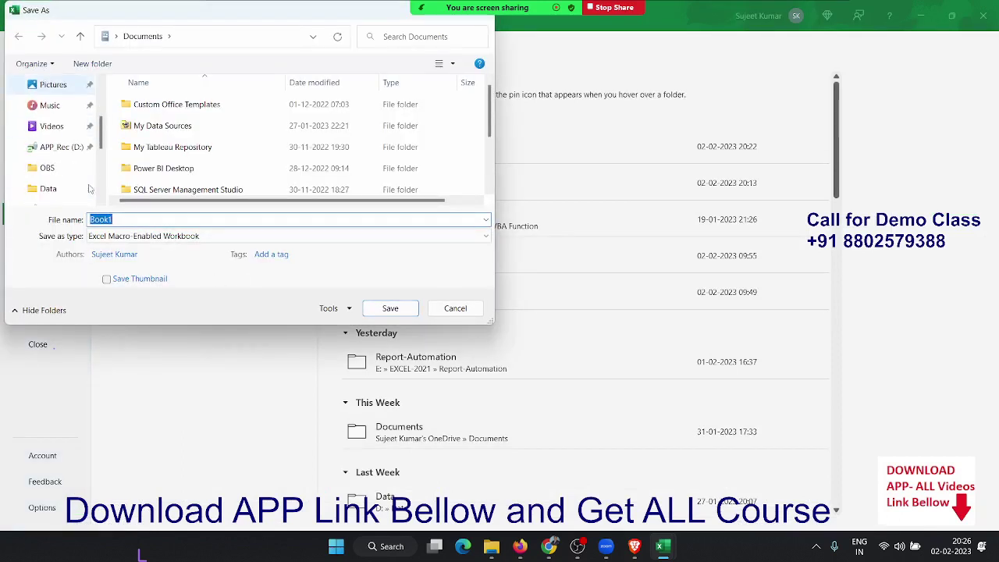
scroll(85, 178, "down", 2)
left_click(74, 156)
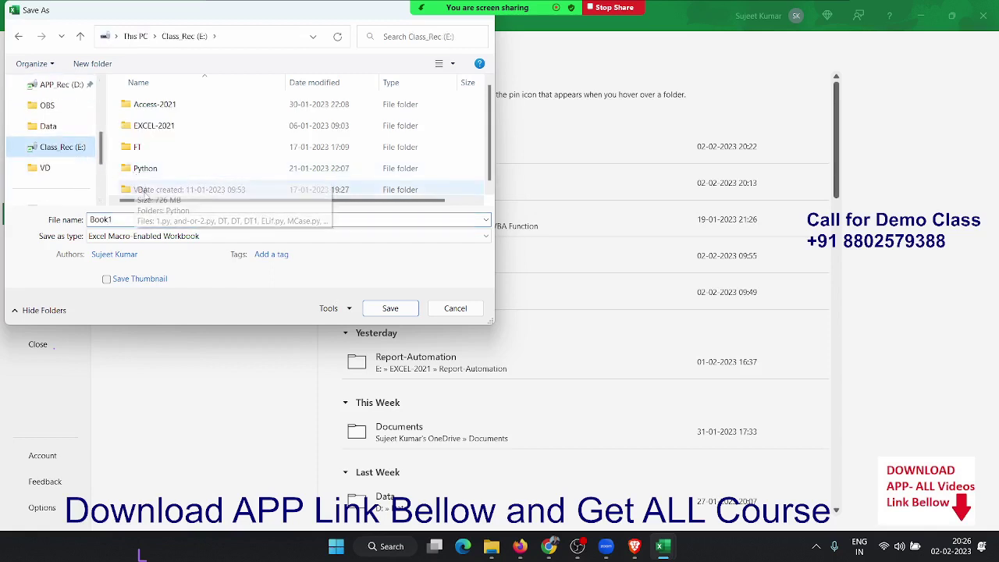
double_click(141, 190)
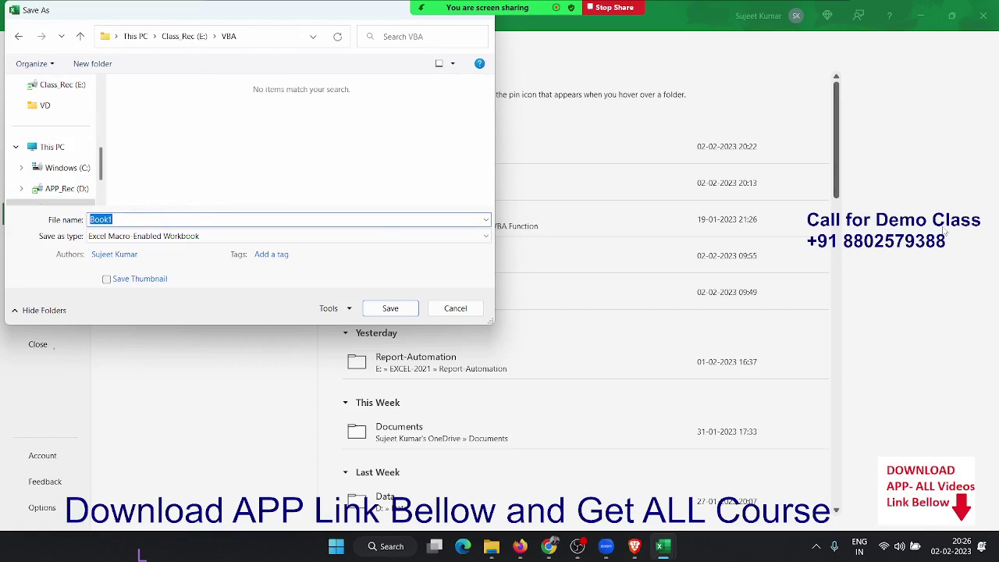
type("R")
type("ec")
type("ording-")
type("Macros")
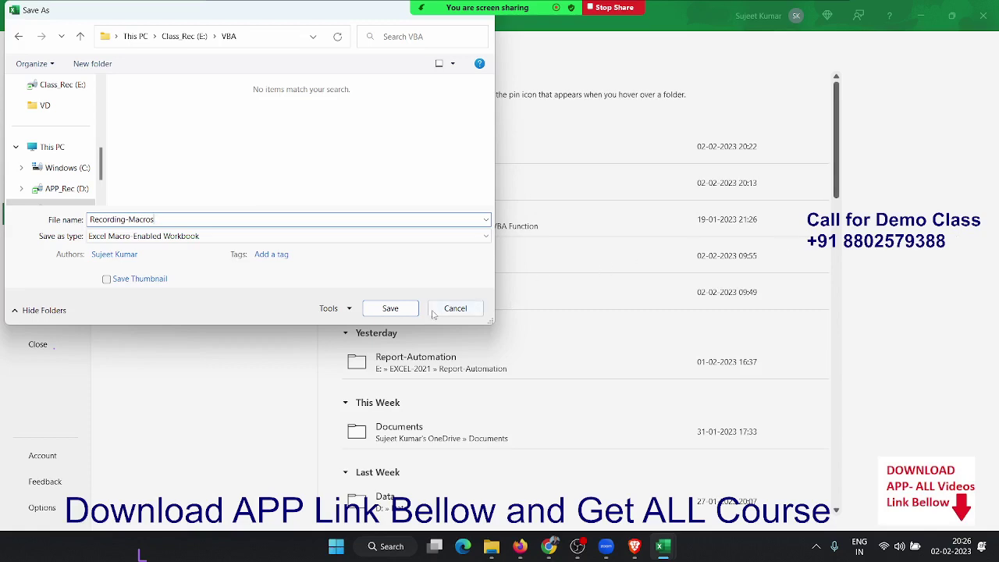
left_click(390, 309)
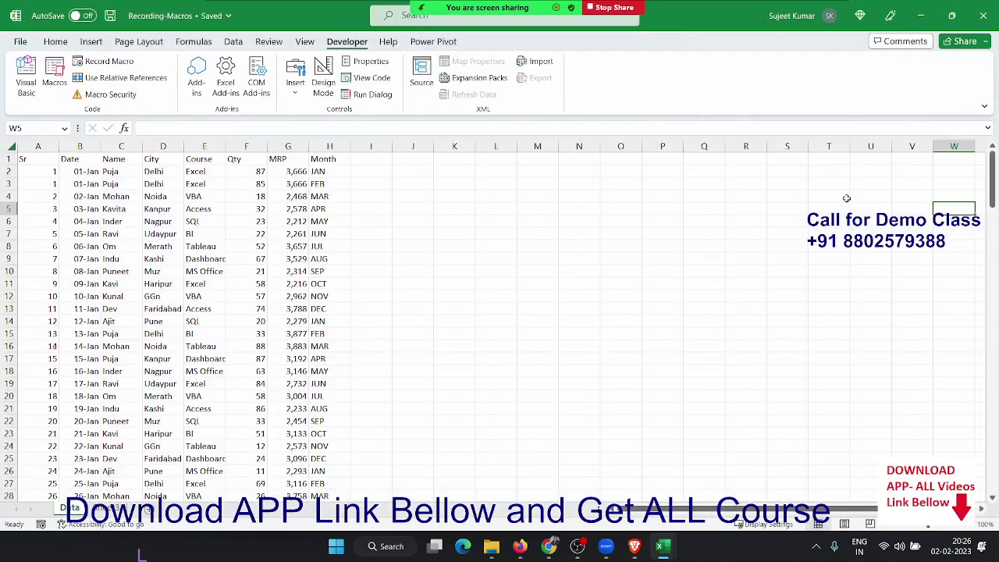